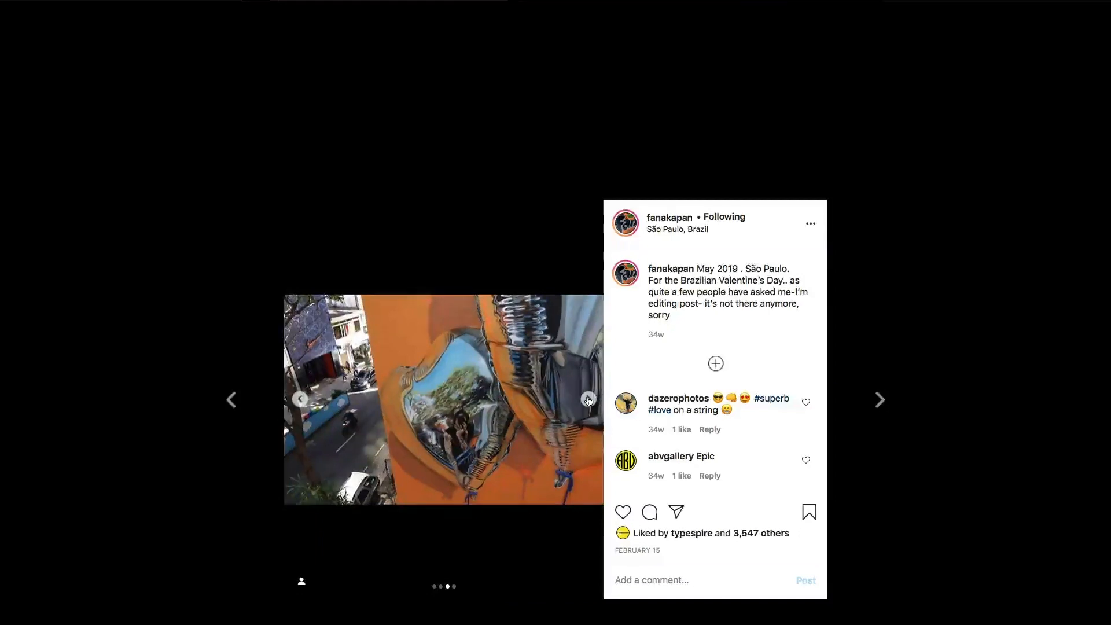
pyautogui.press('Right')
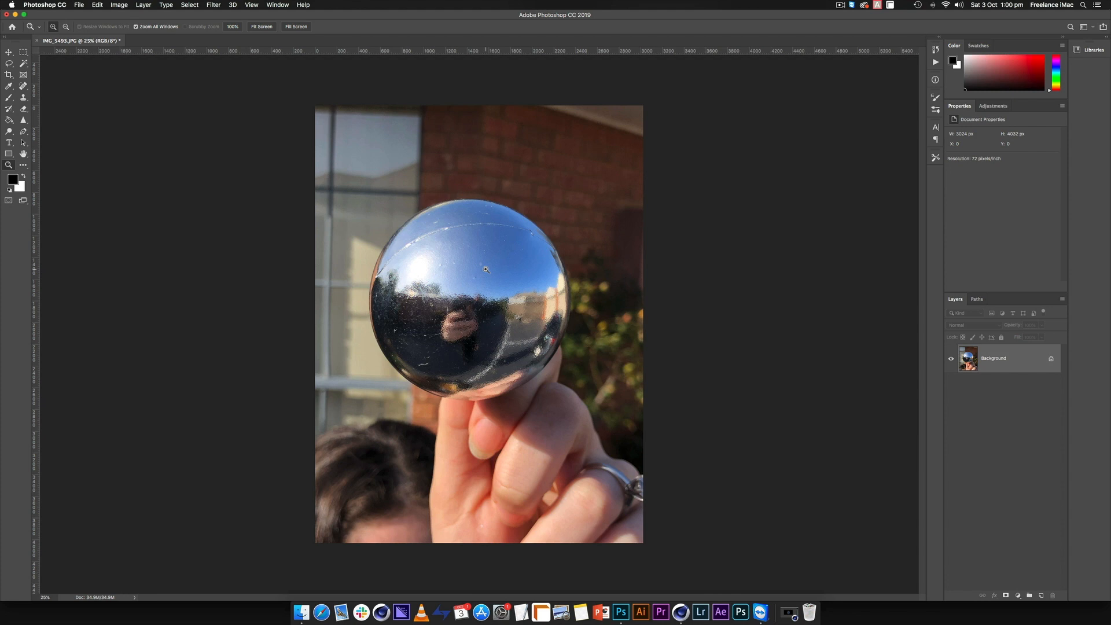
# - Place two vertical and two horizontal guides that frame the edges of the chrome bauble in the photo
pyautogui.press('v')
pyautogui.moveTo(36, 295); pyautogui.dragTo(369, 276)
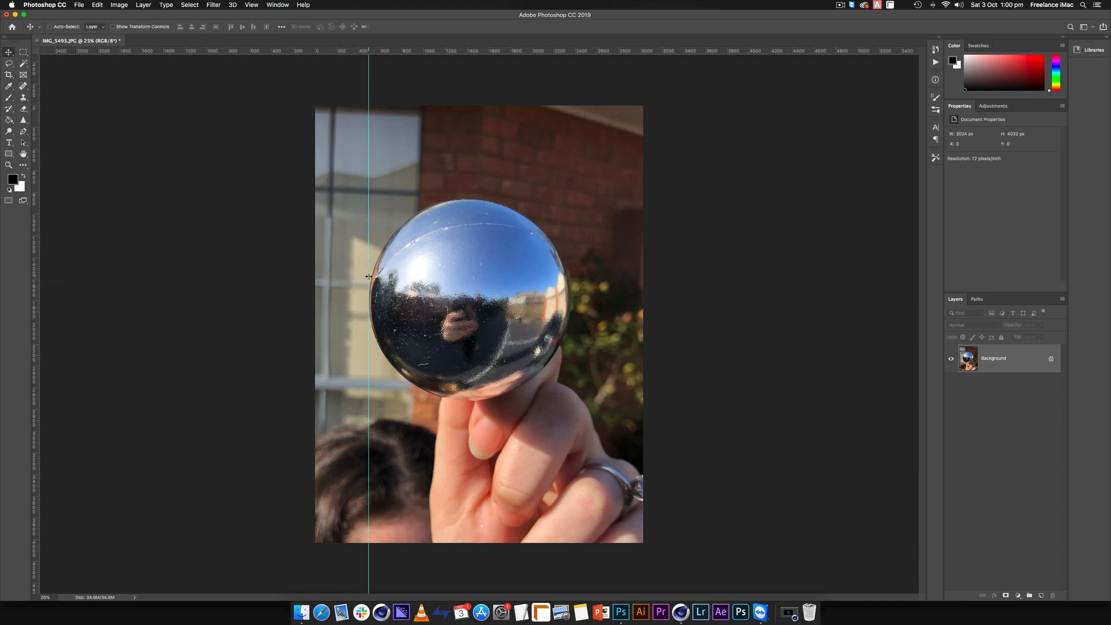
pyautogui.moveTo(452, 54); pyautogui.dragTo(466, 197)
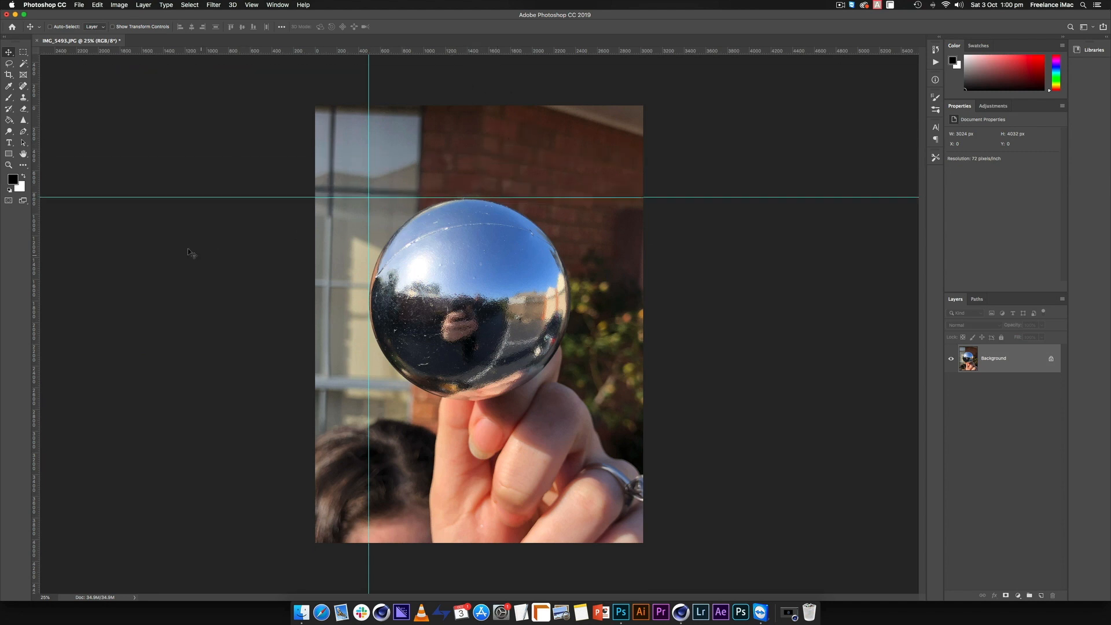
pyautogui.moveTo(39, 300); pyautogui.dragTo(571, 272)
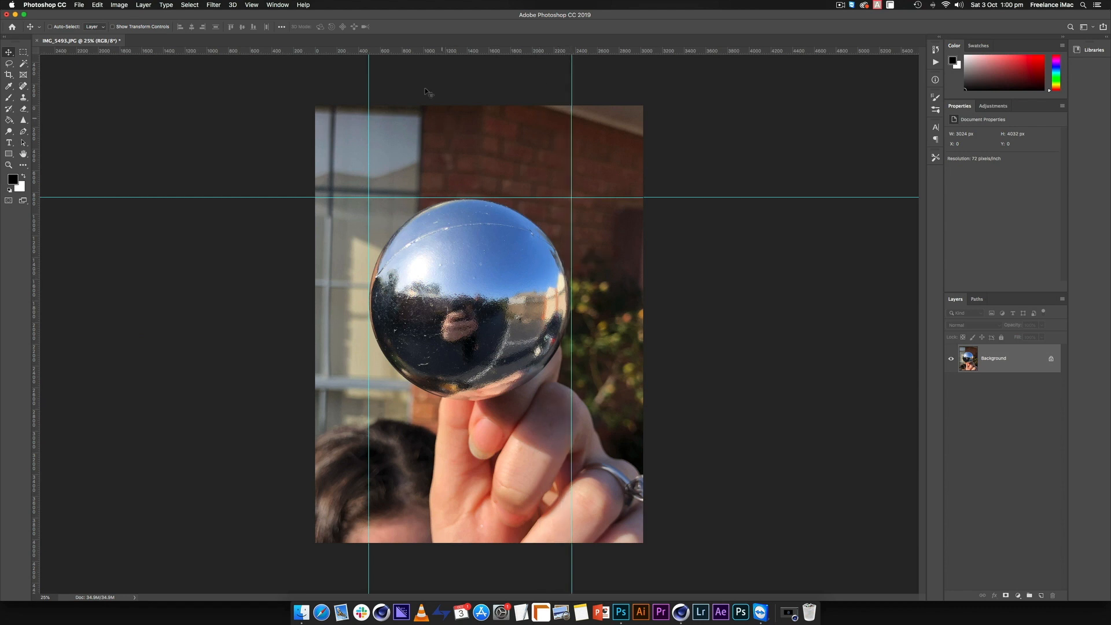
pyautogui.moveTo(413, 52); pyautogui.dragTo(471, 399)
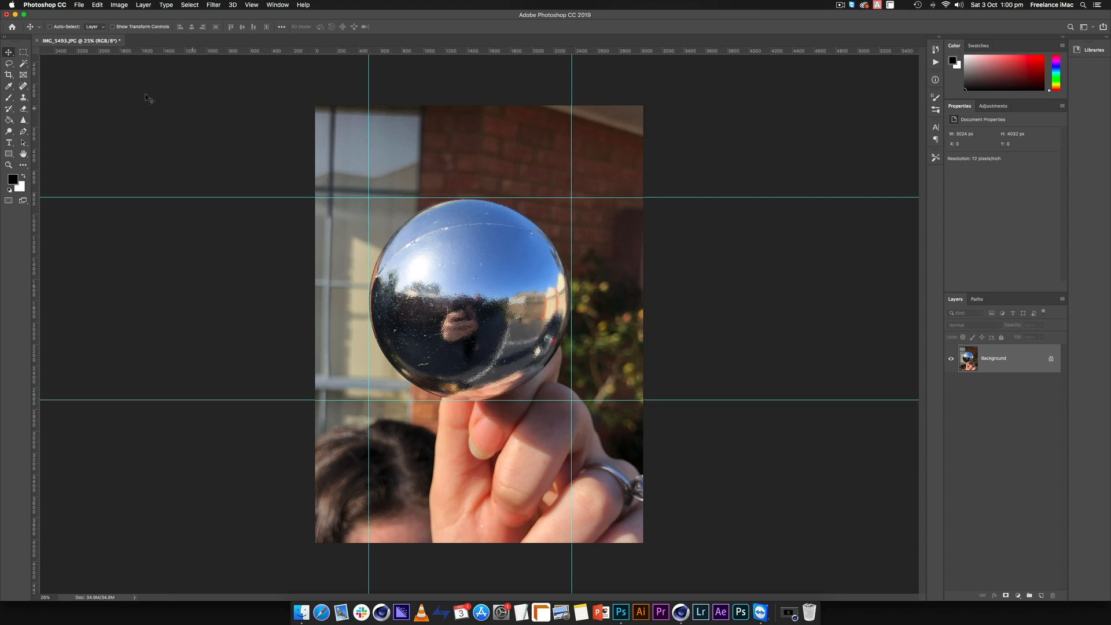
# - Select the square between the four guides around the bauble and crop the photo to that selection
pyautogui.press('m')
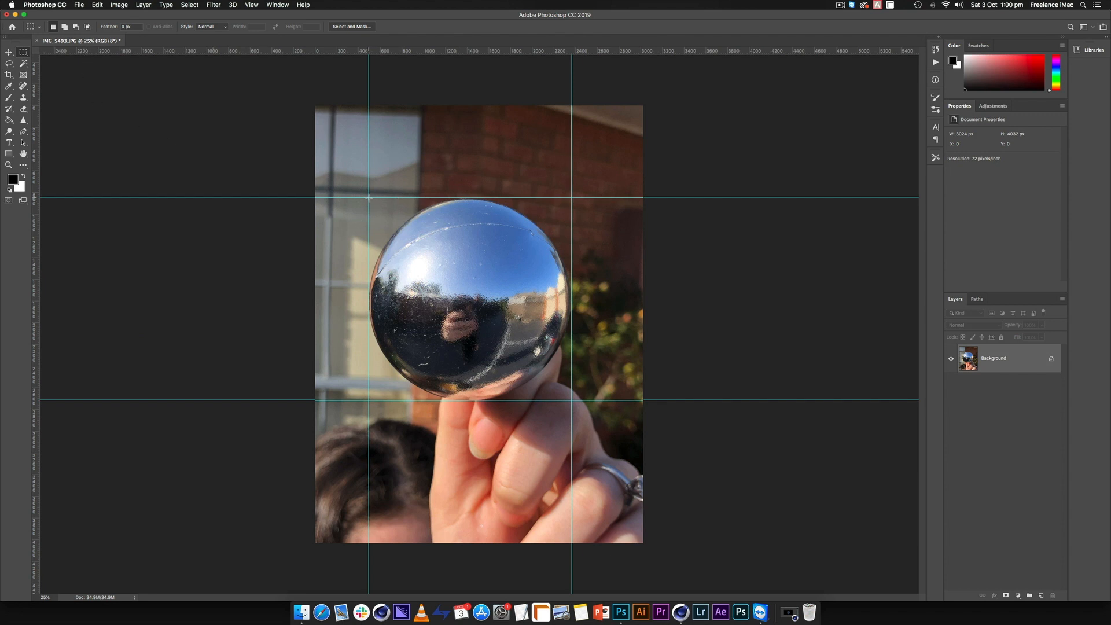
pyautogui.moveTo(369, 197); pyautogui.dragTo(572, 400)
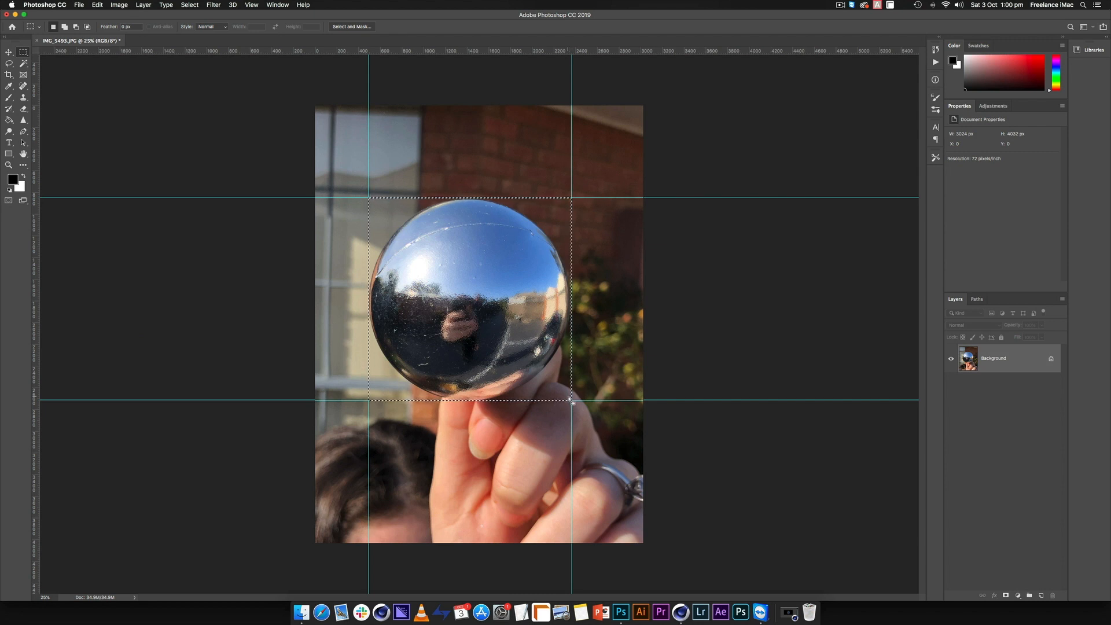
pyautogui.press('c')
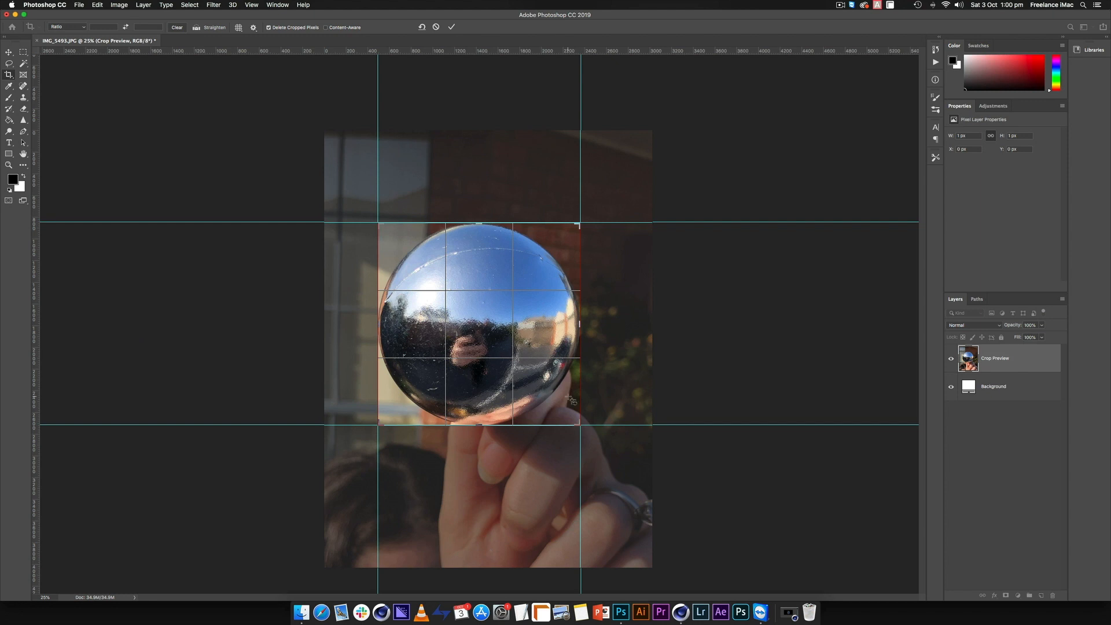
pyautogui.press('Return')
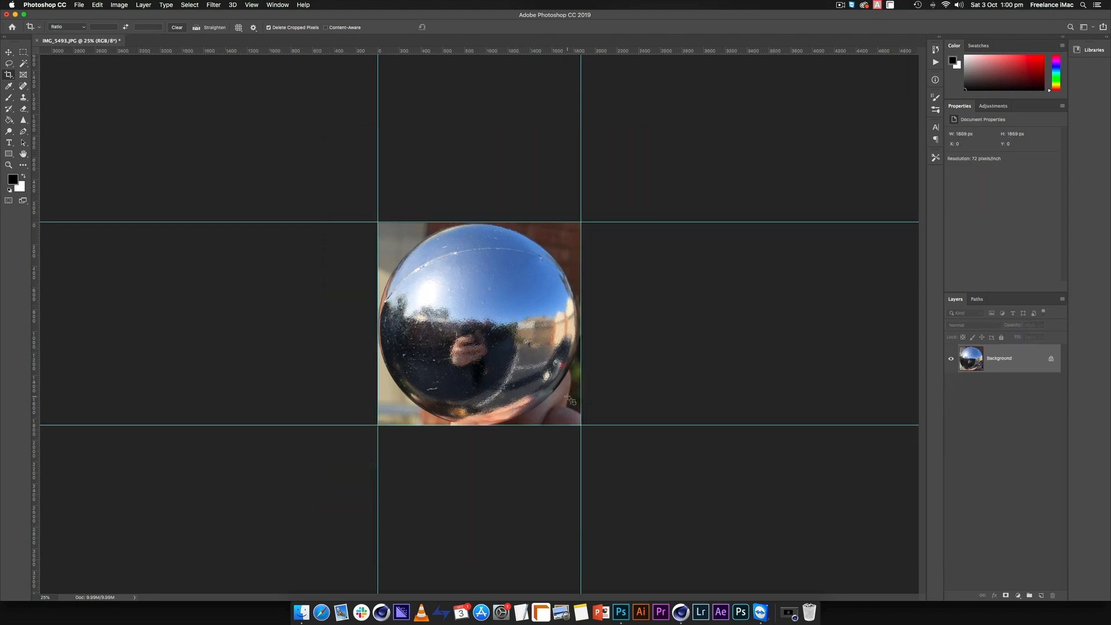
# - Examine the edges of the cropped bauble up close to check how tightly the crop fits
pyautogui.press('z')
pyautogui.moveTo(384, 318); pyautogui.dragTo(423, 334)
pyautogui.keyDown('alt'); pyautogui.click(366, 334); pyautogui.keyUp('alt')
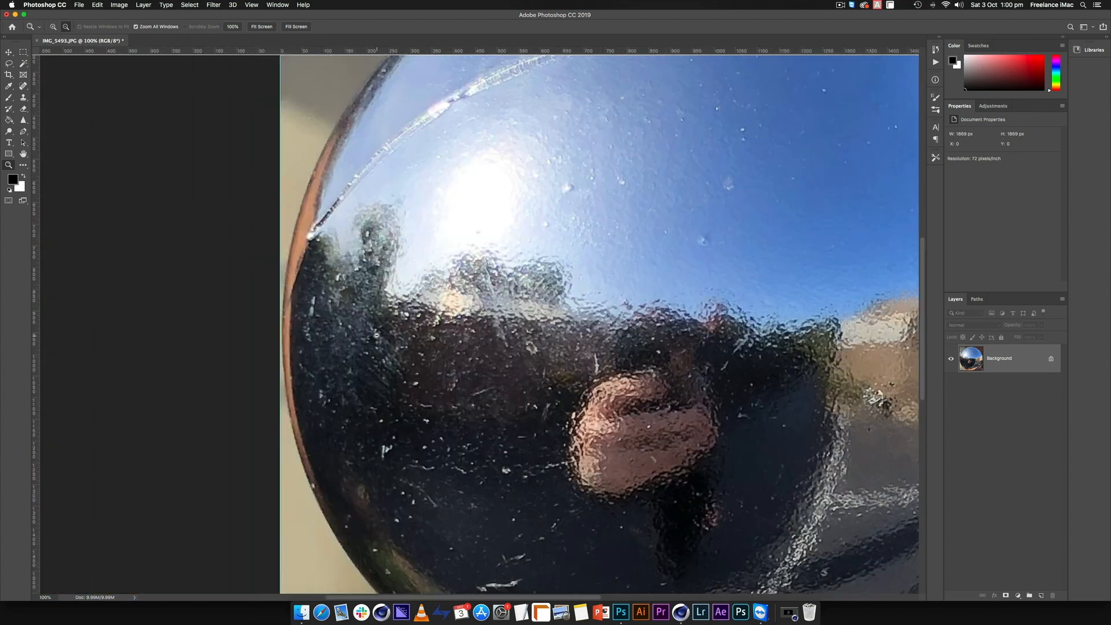
pyautogui.keyDown('alt'); pyautogui.click(377, 336); pyautogui.keyUp('alt')
pyautogui.moveTo(573, 80); pyautogui.dragTo(467, 162)
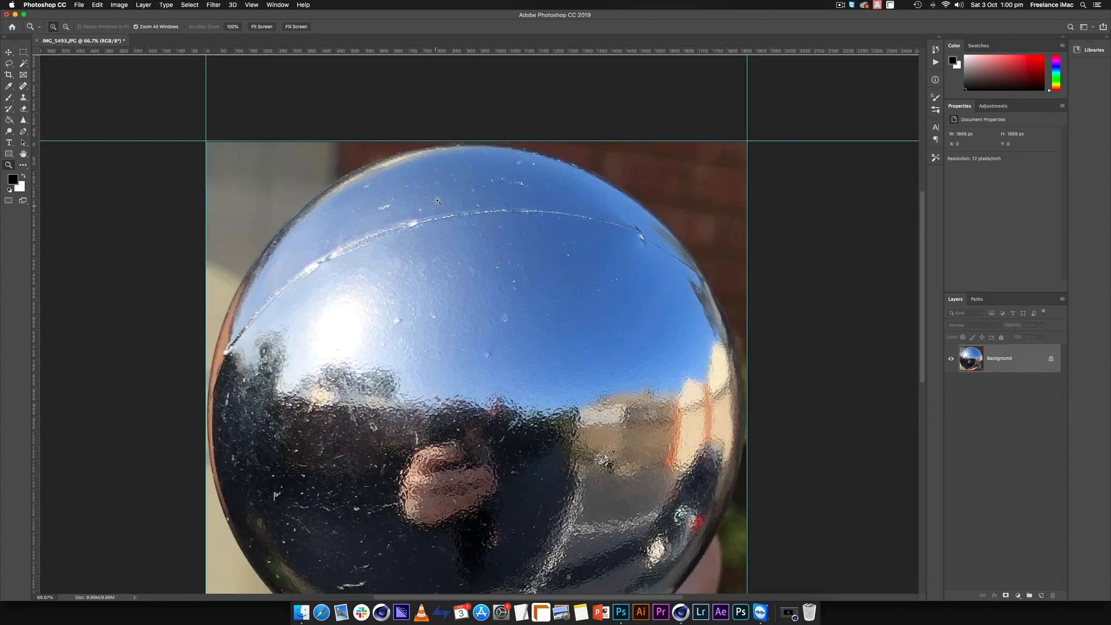
pyautogui.click(467, 162)
pyautogui.moveTo(497, 234); pyautogui.dragTo(437, 153)
pyautogui.press('super+r')
pyautogui.scroll(-10, 437, 153)
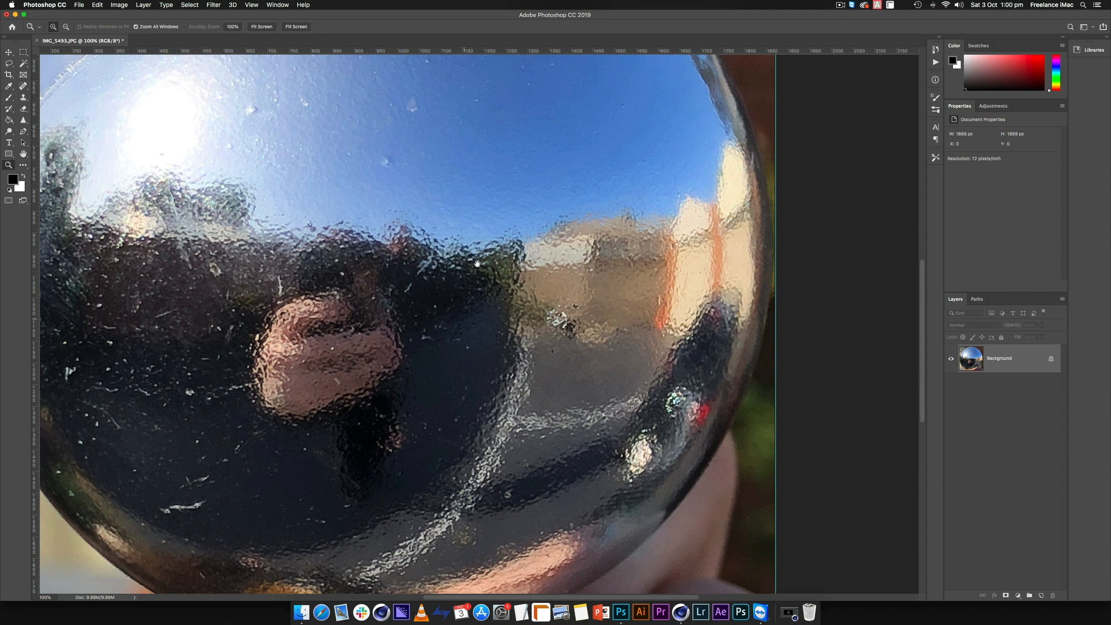
pyautogui.keyDown('alt'); pyautogui.click(443, 423); pyautogui.keyUp('alt')
# - Crop the photo slightly tighter from its upper-right corner to about 1859 px square
pyautogui.press('c')
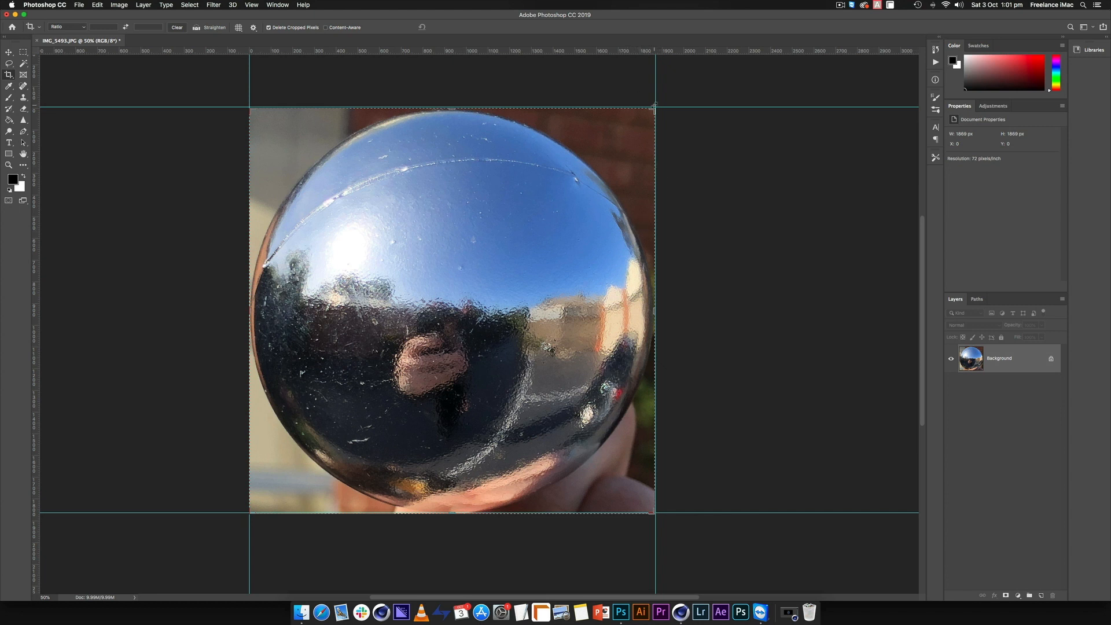
pyautogui.moveTo(656, 110)
pyautogui.mouseDown()
pyautogui.moveTo(588, 181)
pyautogui.moveTo(651, 113)
pyautogui.mouseUp()
pyautogui.keyDown('alt'); pyautogui.scroll(10, 490, 126); pyautogui.keyUp('alt')
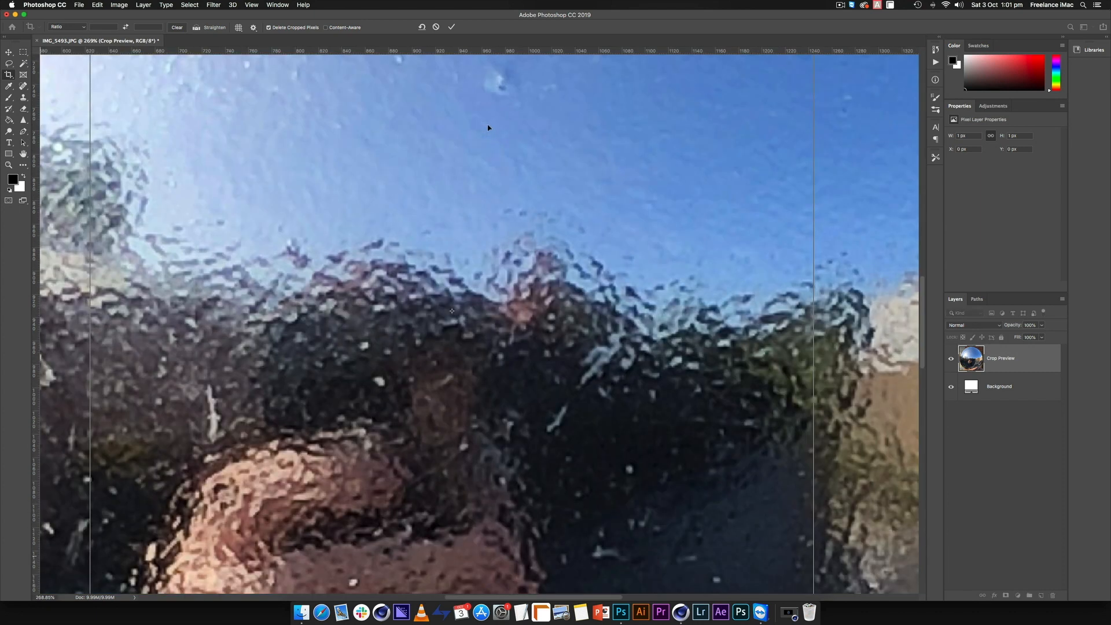
pyautogui.keyDown('alt'); pyautogui.scroll(-6, 489, 128); pyautogui.keyUp('alt')
pyautogui.keyDown('alt'); pyautogui.scroll(-4, 489, 128); pyautogui.keyUp('alt')
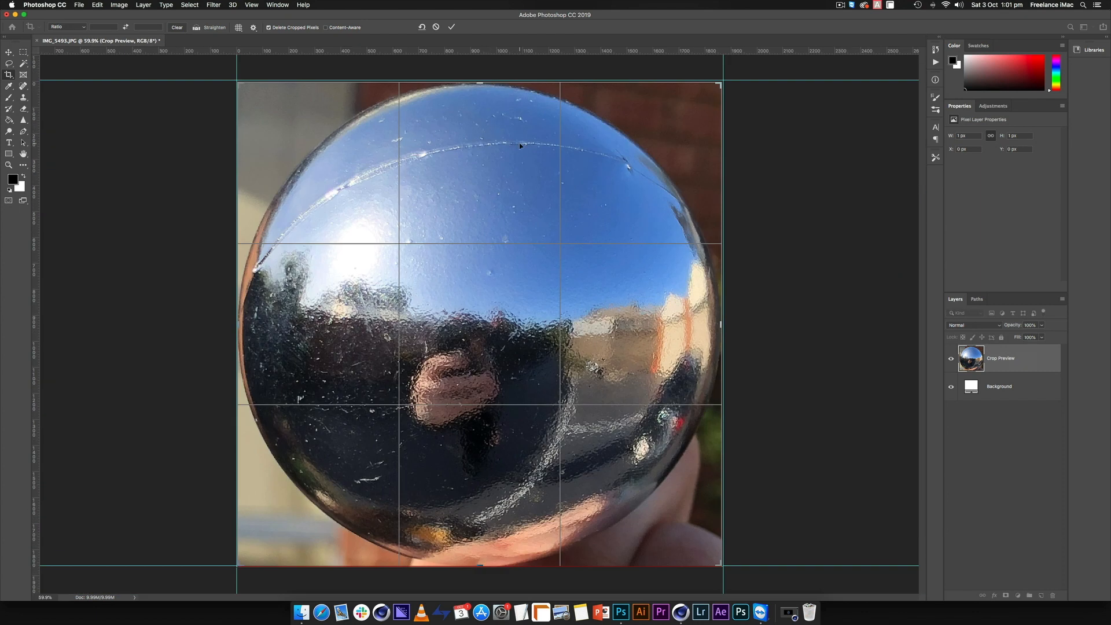
pyautogui.press('Return')
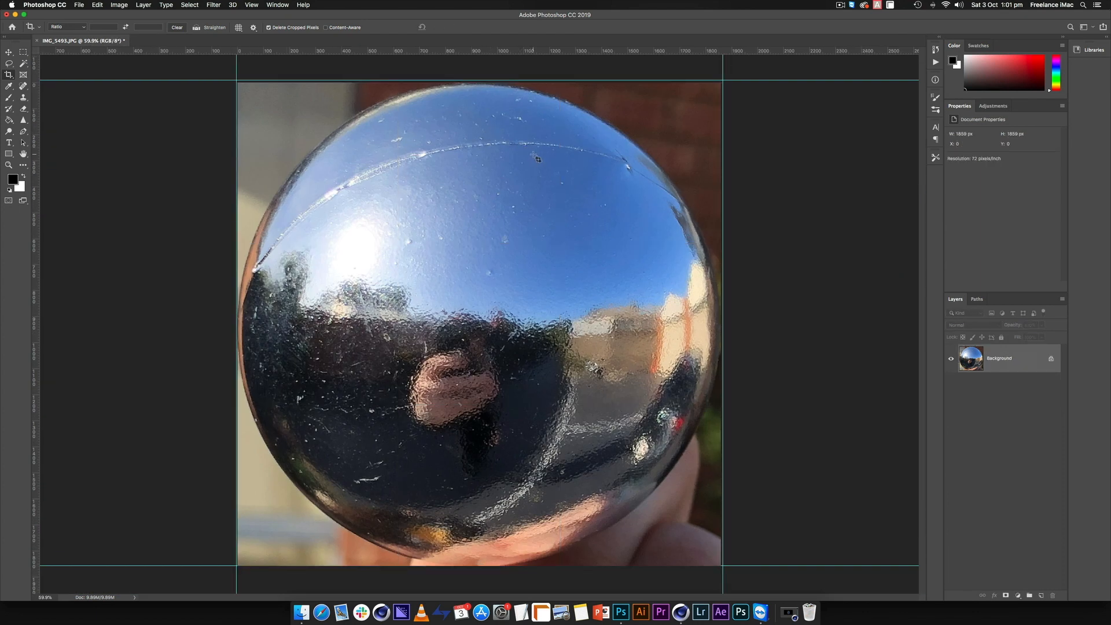
# - Apply the Polar Coordinates distort filter to the bauble photo with the Polar to Rectangular option
pyautogui.press('z')
pyautogui.doubleClick(478, 321)
pyautogui.keyDown('alt'); pyautogui.click(463, 231); pyautogui.keyUp('alt')
pyautogui.keyDown('alt'); pyautogui.click(467, 272); pyautogui.keyUp('alt')
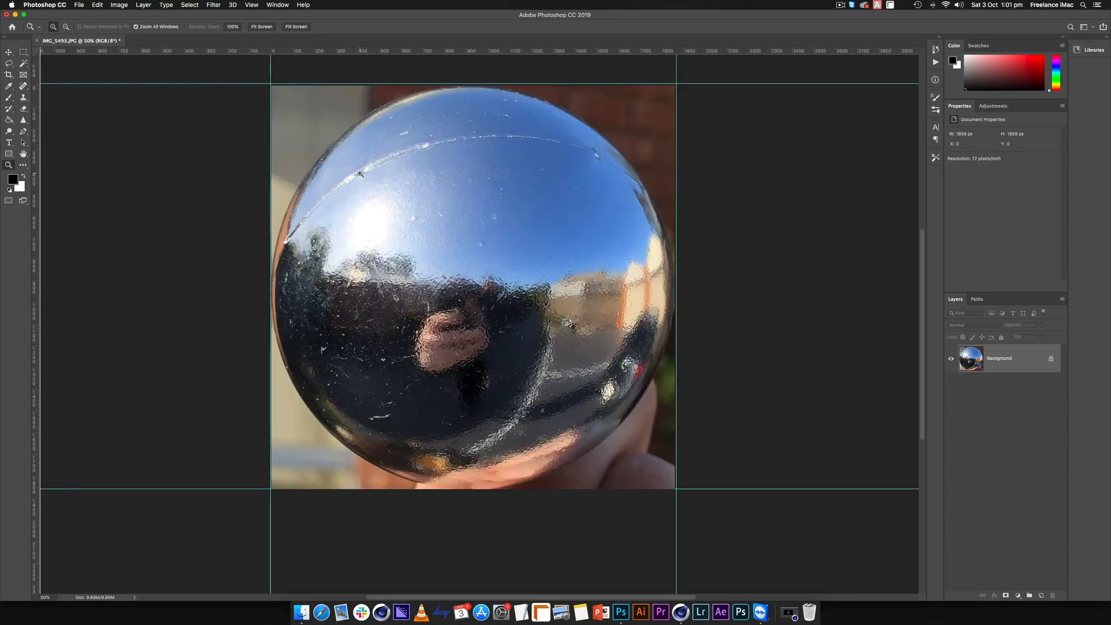
pyautogui.click(213, 5)
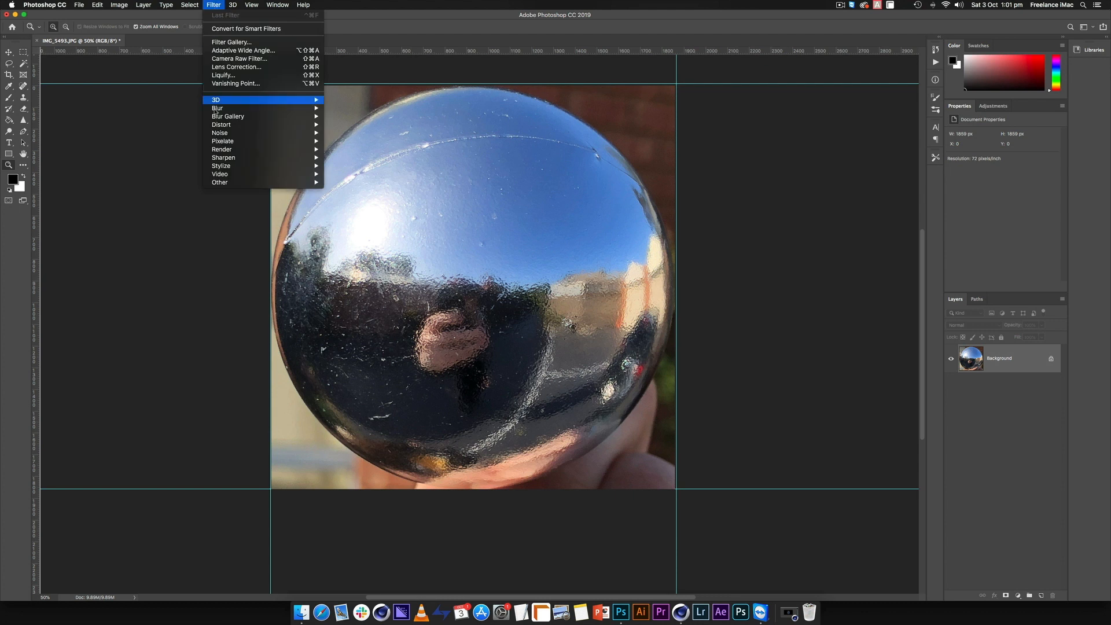
pyautogui.moveTo(220, 125)
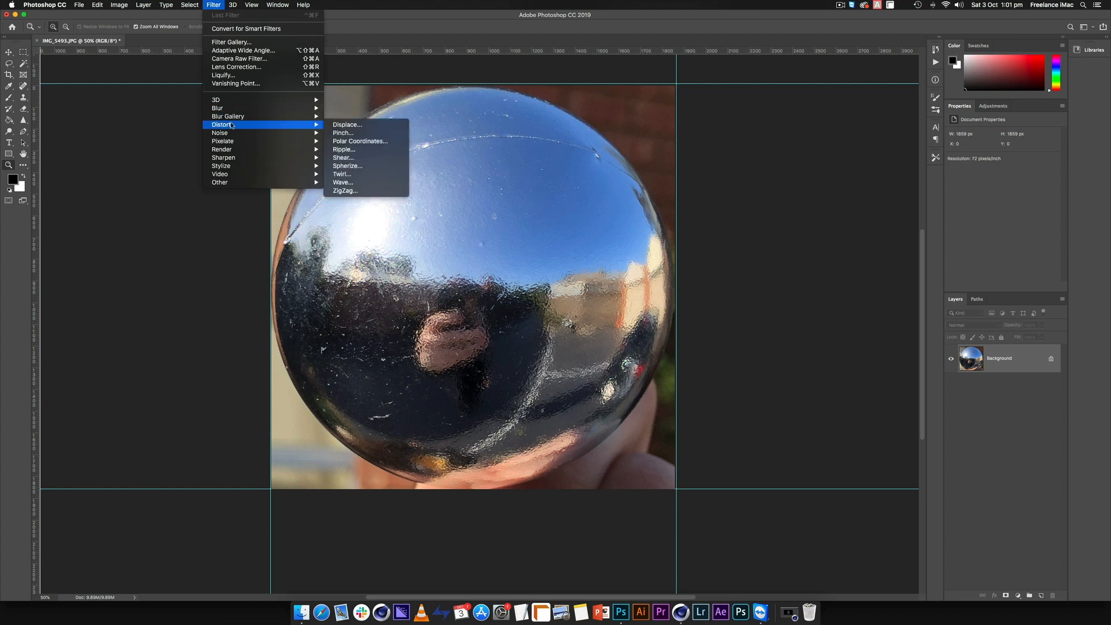
pyautogui.click(380, 142)
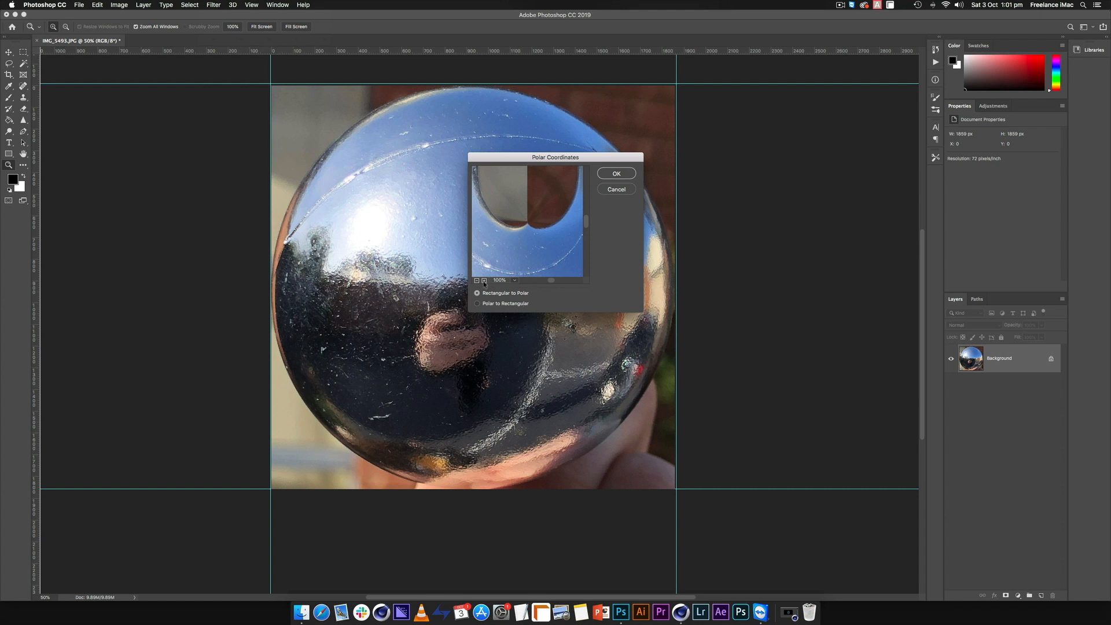
pyautogui.click(477, 281)
pyautogui.click(478, 281)
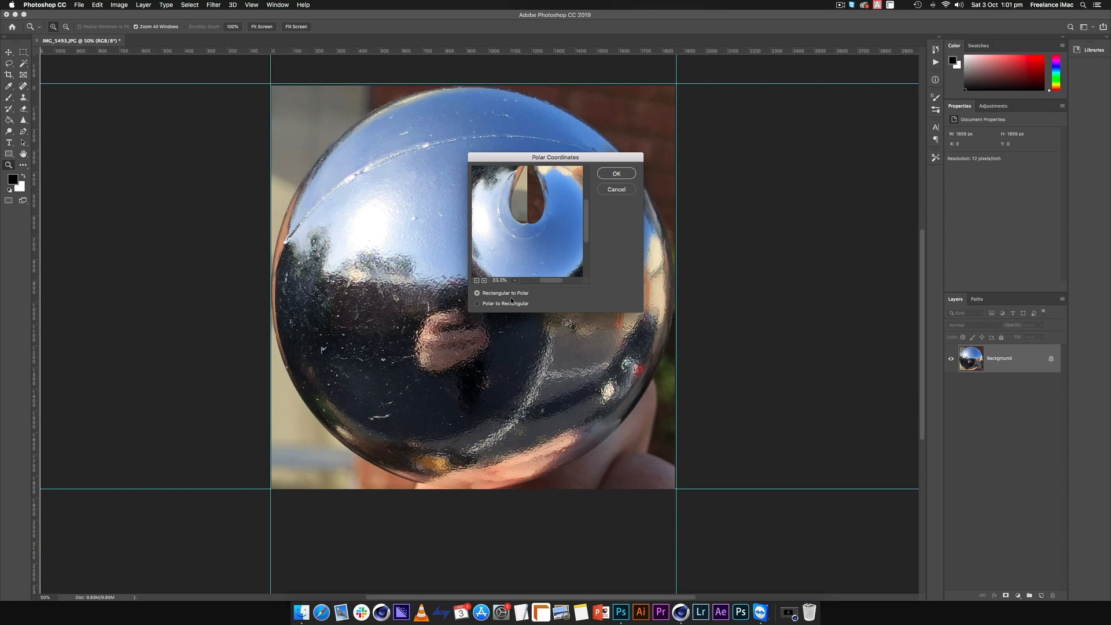
pyautogui.click(477, 303)
pyautogui.click(477, 280)
pyautogui.click(477, 281)
pyautogui.click(477, 281)
pyautogui.click(477, 280)
pyautogui.click(477, 280)
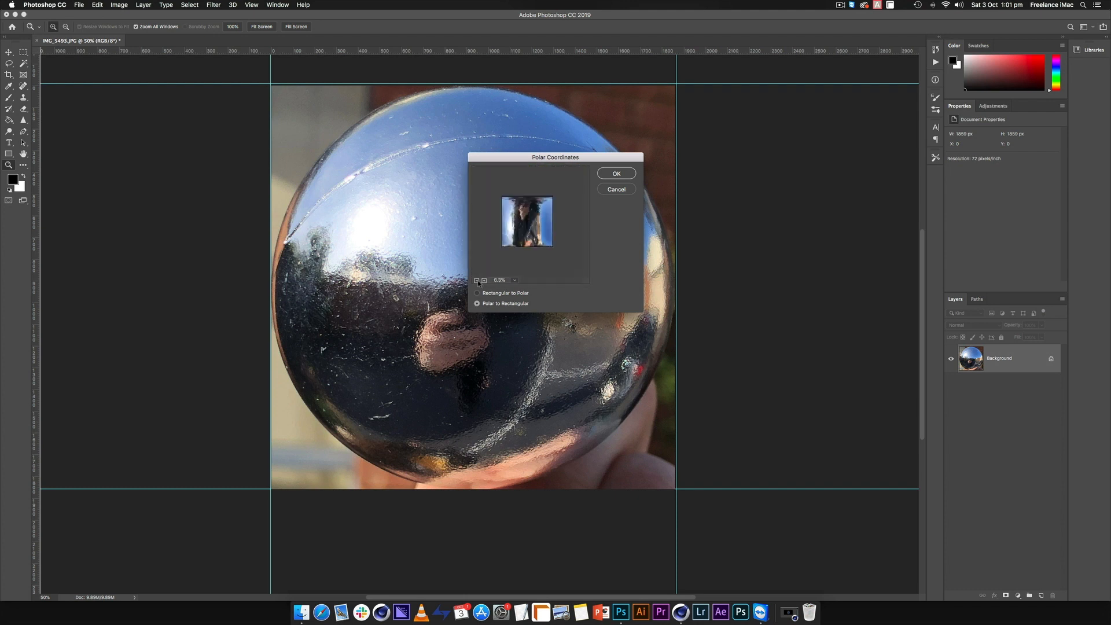
pyautogui.click(485, 281)
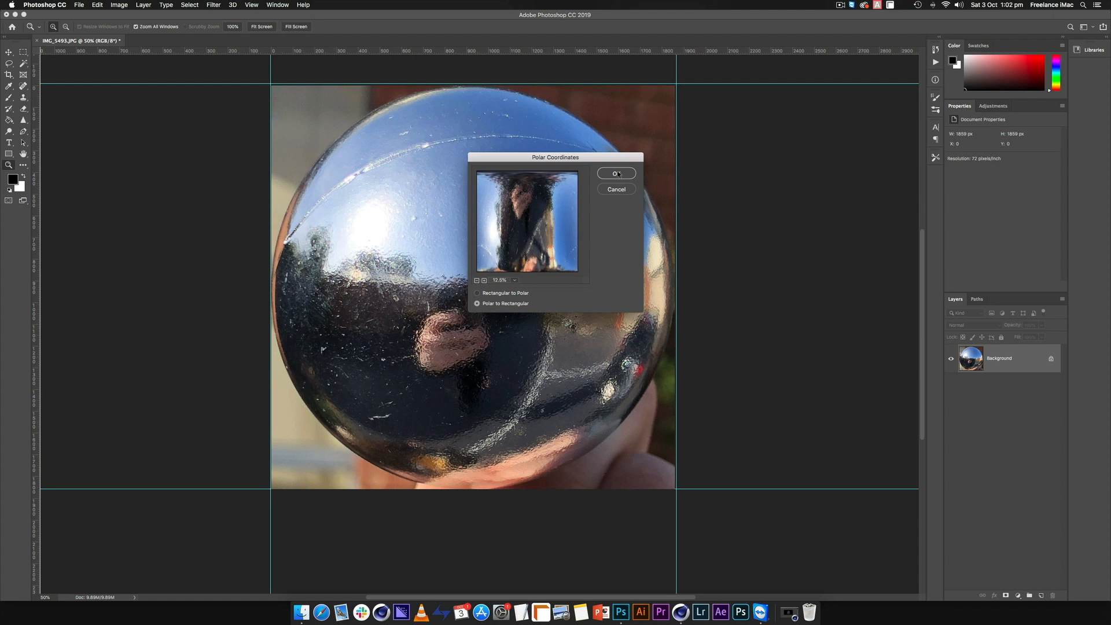
pyautogui.click(616, 173)
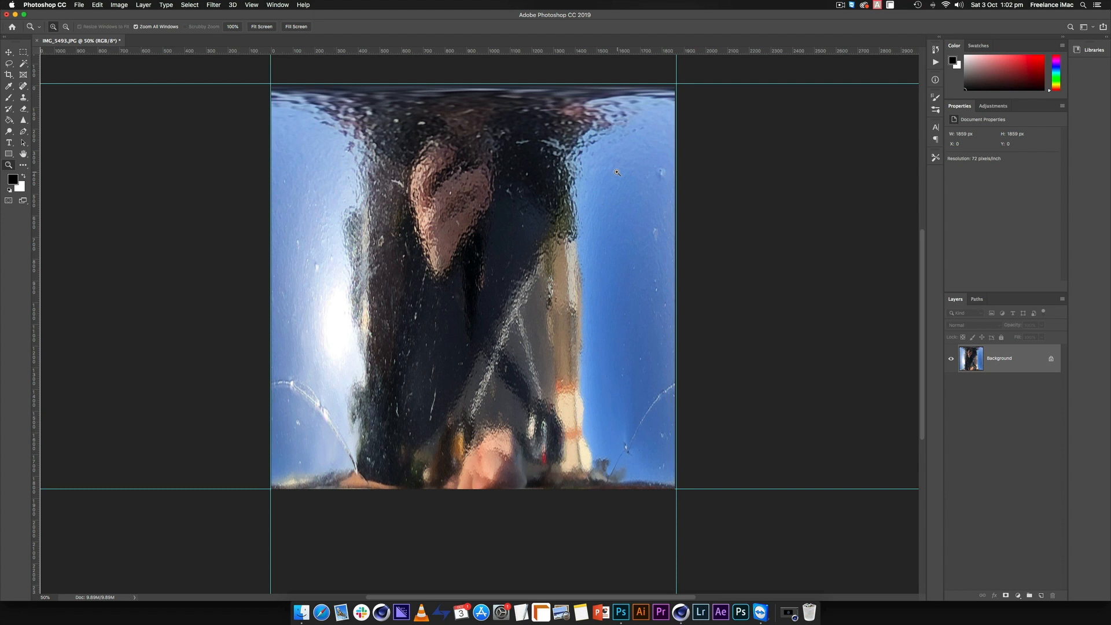
# - Convert the background into a regular layer named "Bauble unwrap"
pyautogui.doubleClick(1034, 359)
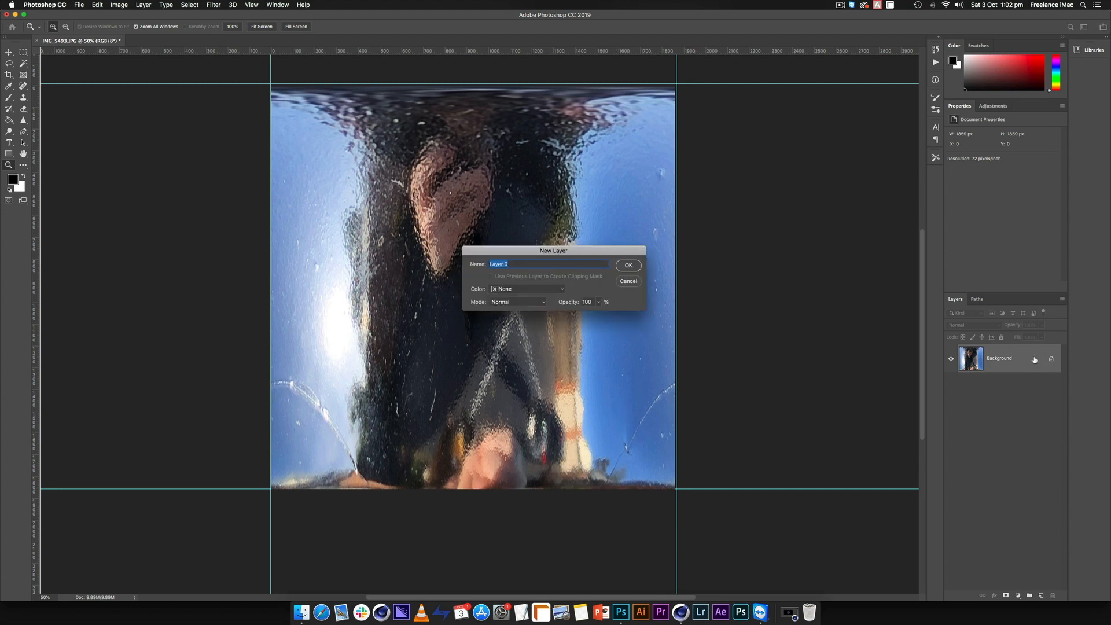
pyautogui.write('Bauble unwrap')
pyautogui.press('Return')
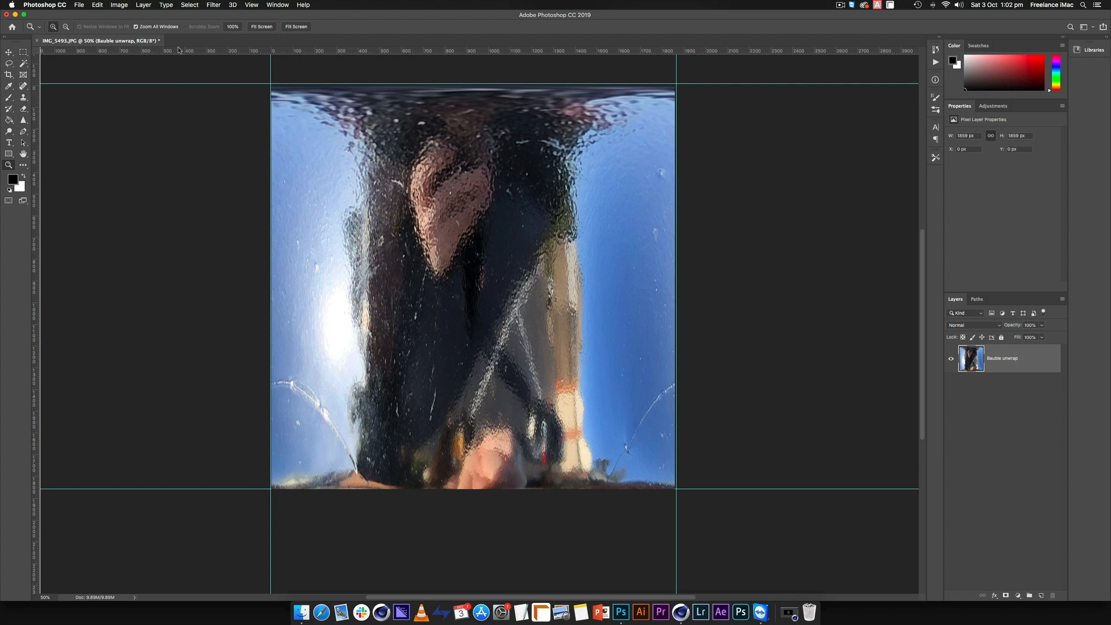
# - Double the canvas width by multiplying its 1859 pixels, keeping the height and the centre anchor
pyautogui.click(124, 4)
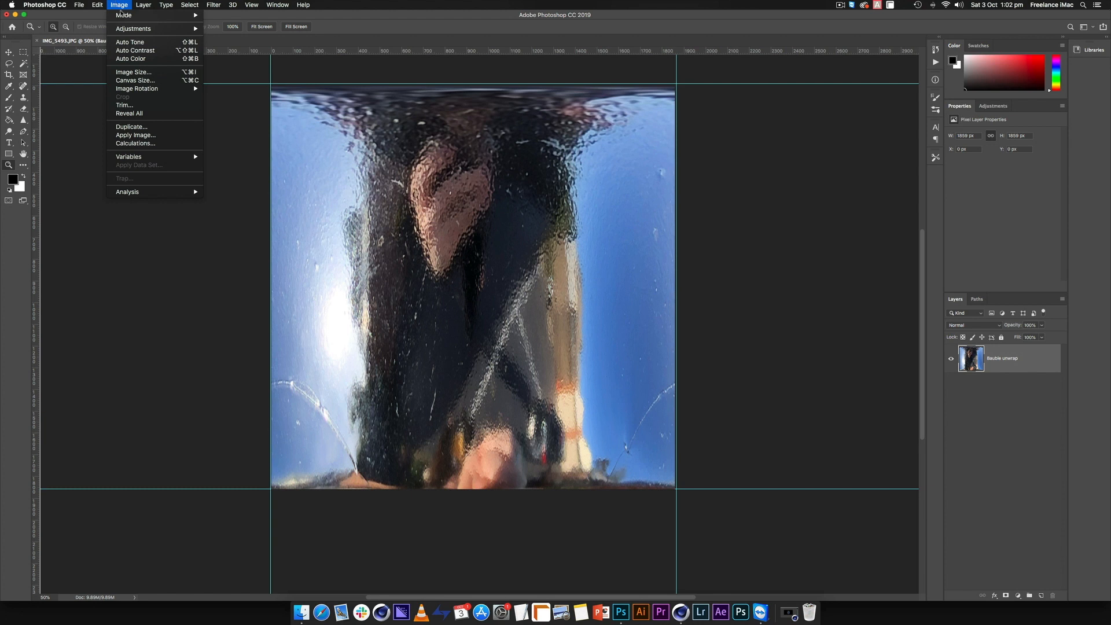
pyautogui.click(138, 81)
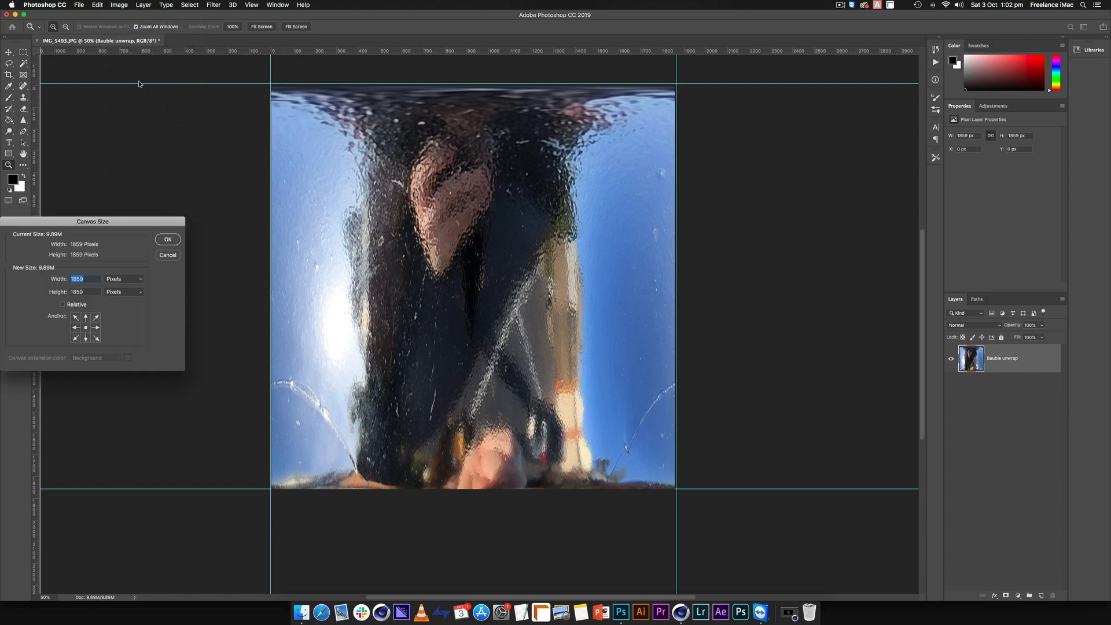
pyautogui.moveTo(132, 223); pyautogui.dragTo(345, 204)
pyautogui.click(309, 260)
pyautogui.write('*')
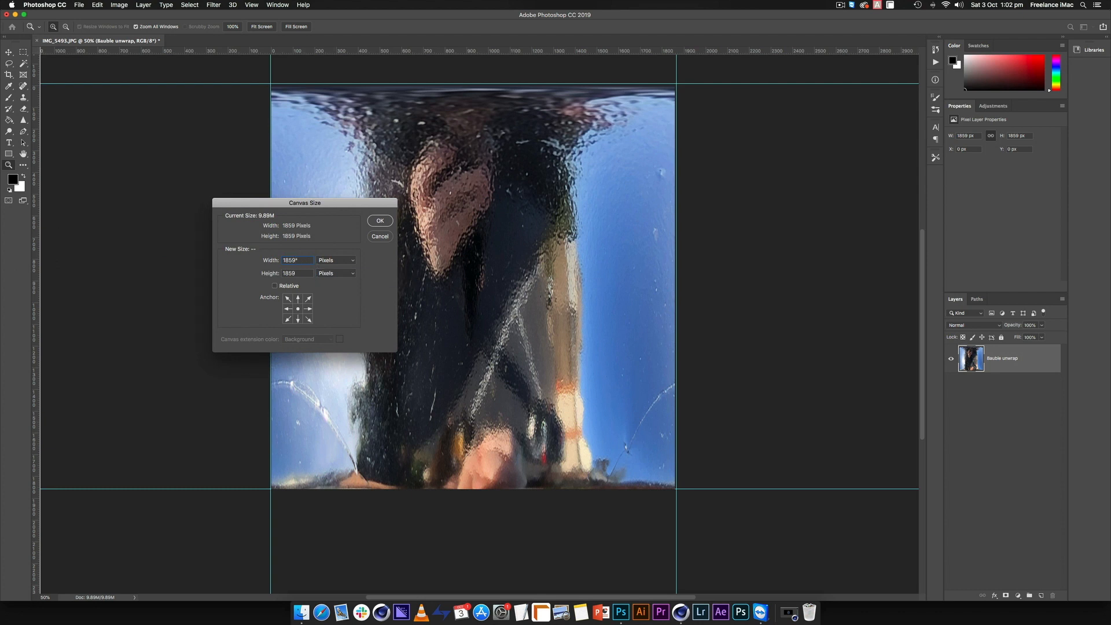
pyautogui.press('Return')
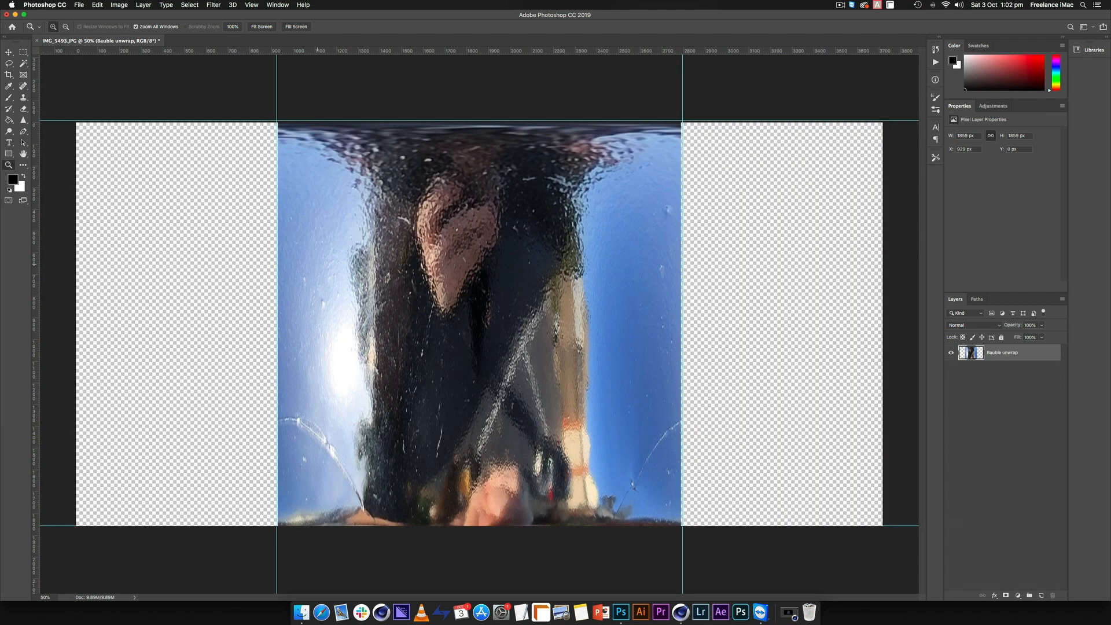
# - Stretch the unwrapped bauble layer horizontally about its centre to about 200% so it fills the widened canvas
pyautogui.keyDown('alt'); pyautogui.click(464, 326); pyautogui.keyUp('alt')
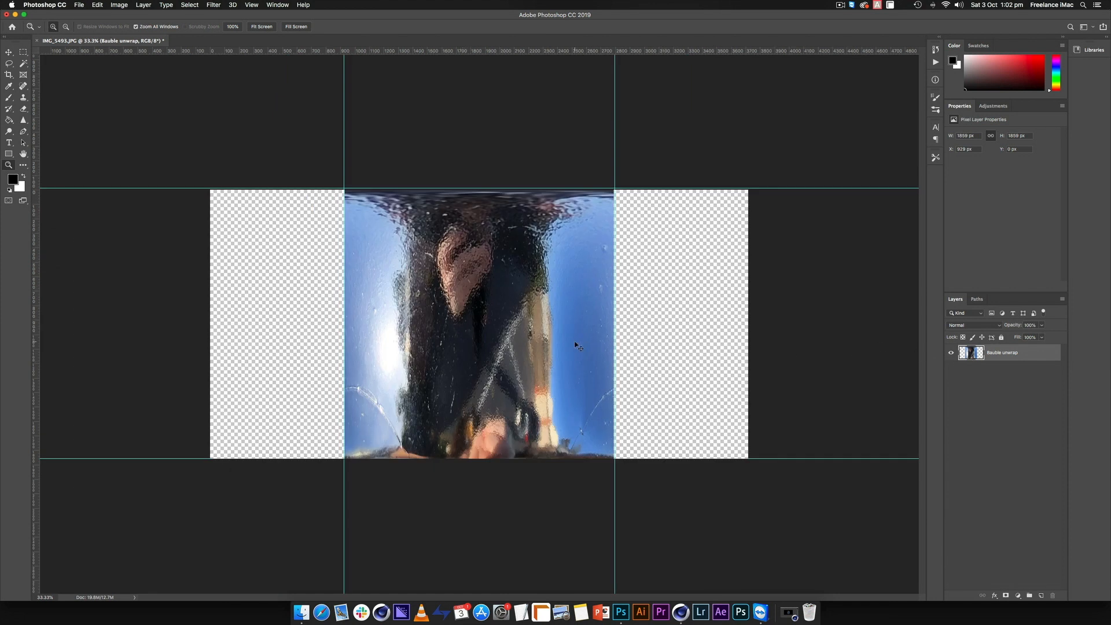
pyautogui.press('super+t')
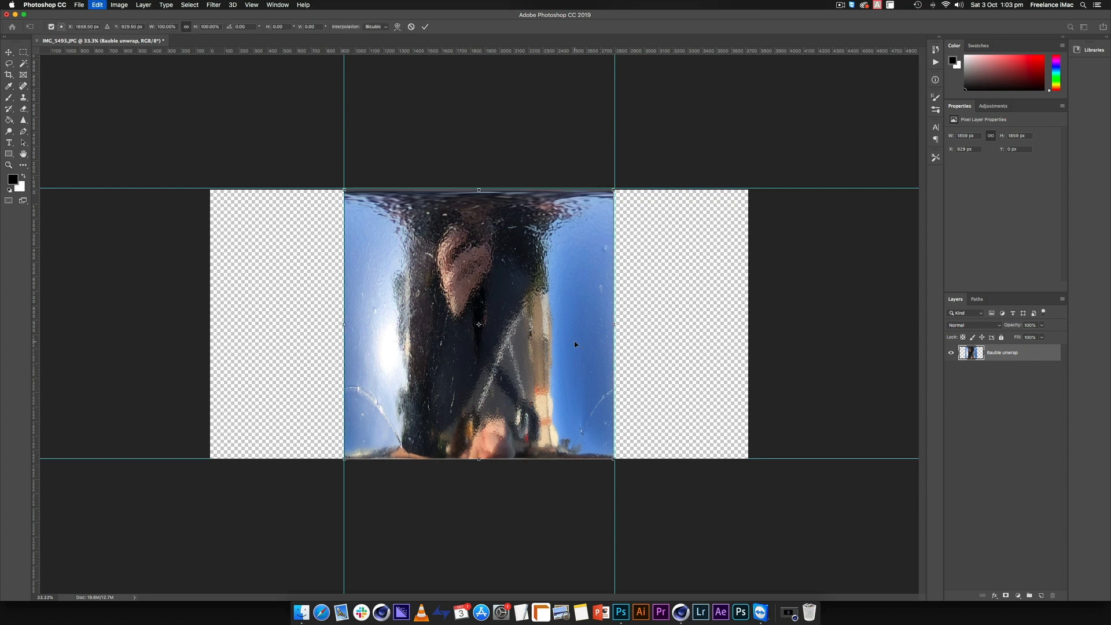
pyautogui.keyDown('alt'); pyautogui.moveTo(615, 324); pyautogui.dragTo(750, 317); pyautogui.keyUp('alt')
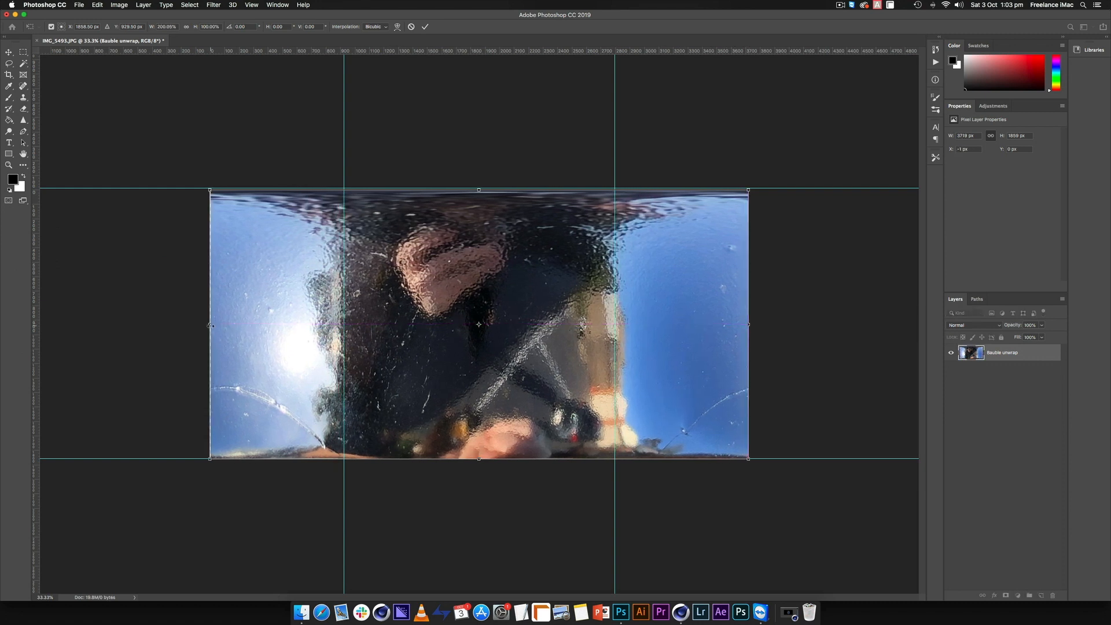
pyautogui.keyDown('alt'); pyautogui.scroll(10, 211, 325); pyautogui.keyUp('alt')
pyautogui.keyDown('alt'); pyautogui.click(203, 322); pyautogui.keyUp('alt')
pyautogui.moveTo(203, 323); pyautogui.dragTo(402, 325)
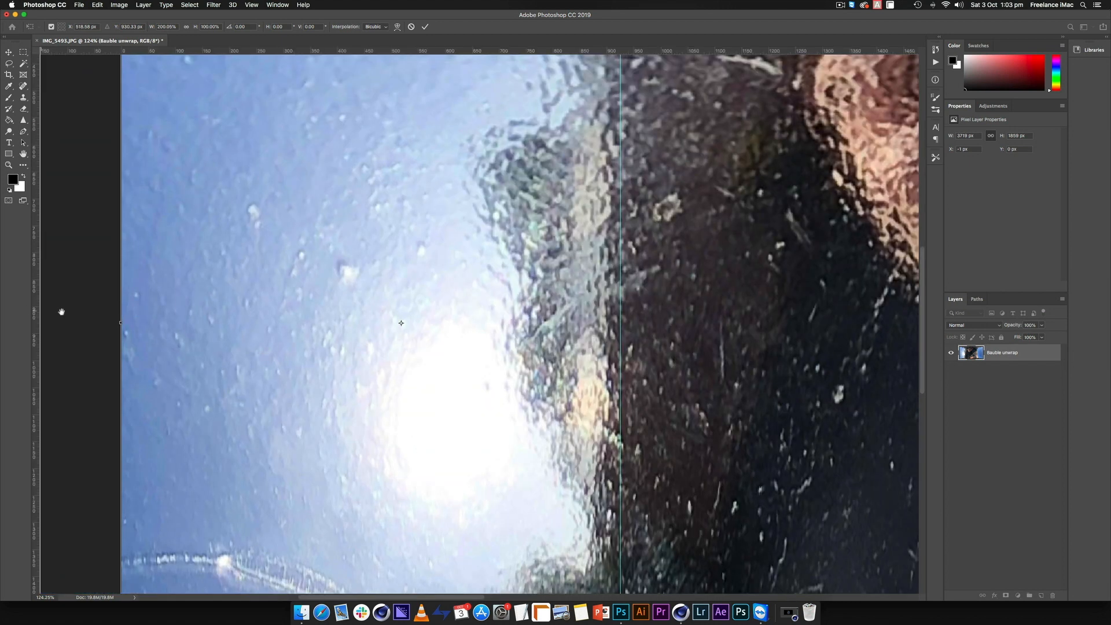
pyautogui.moveTo(61, 312); pyautogui.dragTo(175, 317)
pyautogui.press('Return')
pyautogui.press('z')
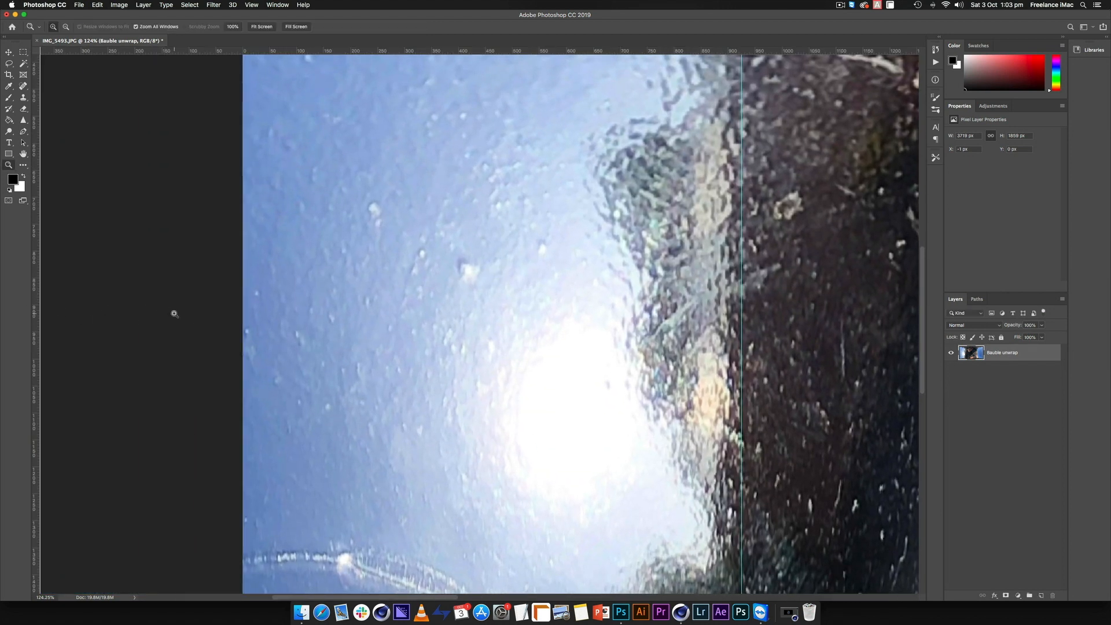
# - Hide the guides over the unwrapped bauble image with the whole canvas in view
pyautogui.keyDown('alt'); pyautogui.scroll(-3, 174, 317); pyautogui.keyUp('alt')
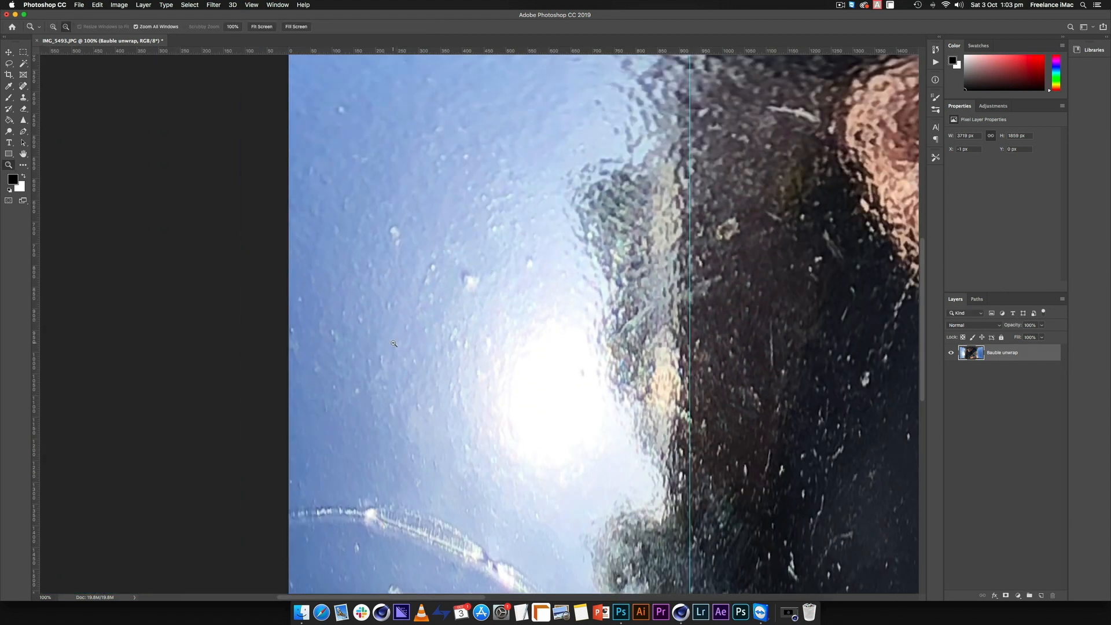
pyautogui.keyDown('alt'); pyautogui.scroll(-3, 393, 344); pyautogui.keyUp('alt')
pyautogui.keyDown('alt'); pyautogui.scroll(-2, 394, 344); pyautogui.keyUp('alt')
pyautogui.moveTo(393, 344); pyautogui.dragTo(206, 363)
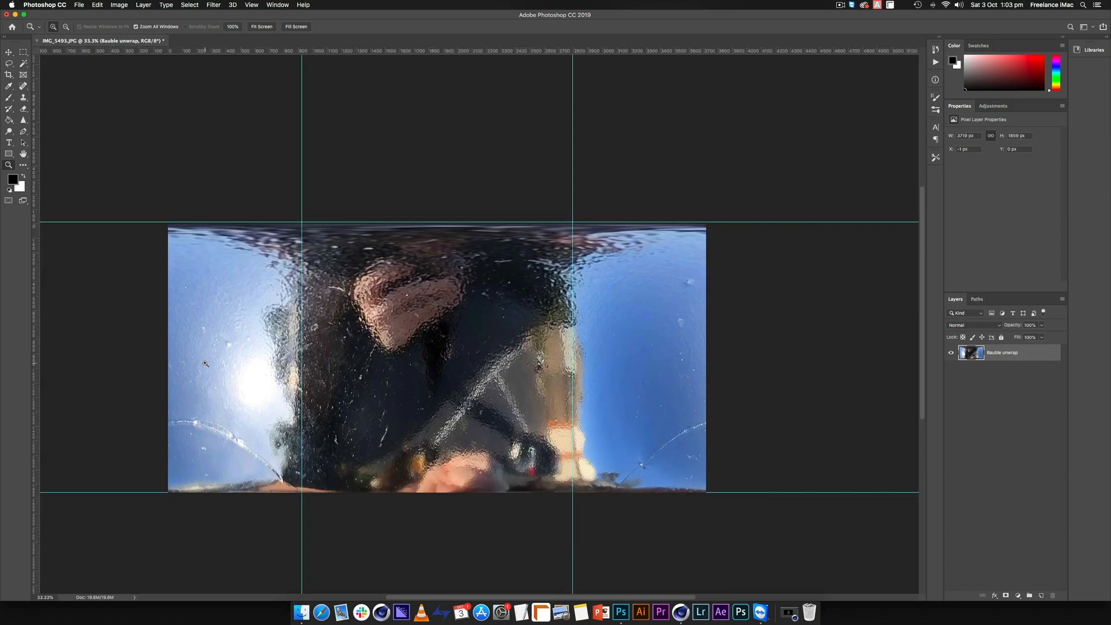
pyautogui.press('super+r')
pyautogui.press('v')
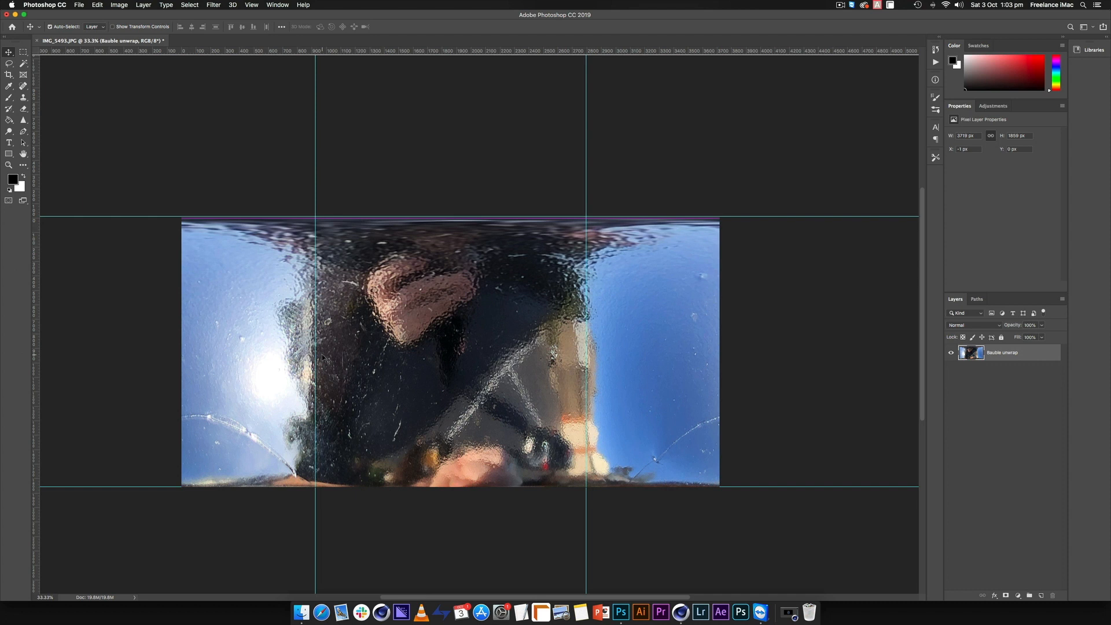
pyautogui.press('super+semicolon')
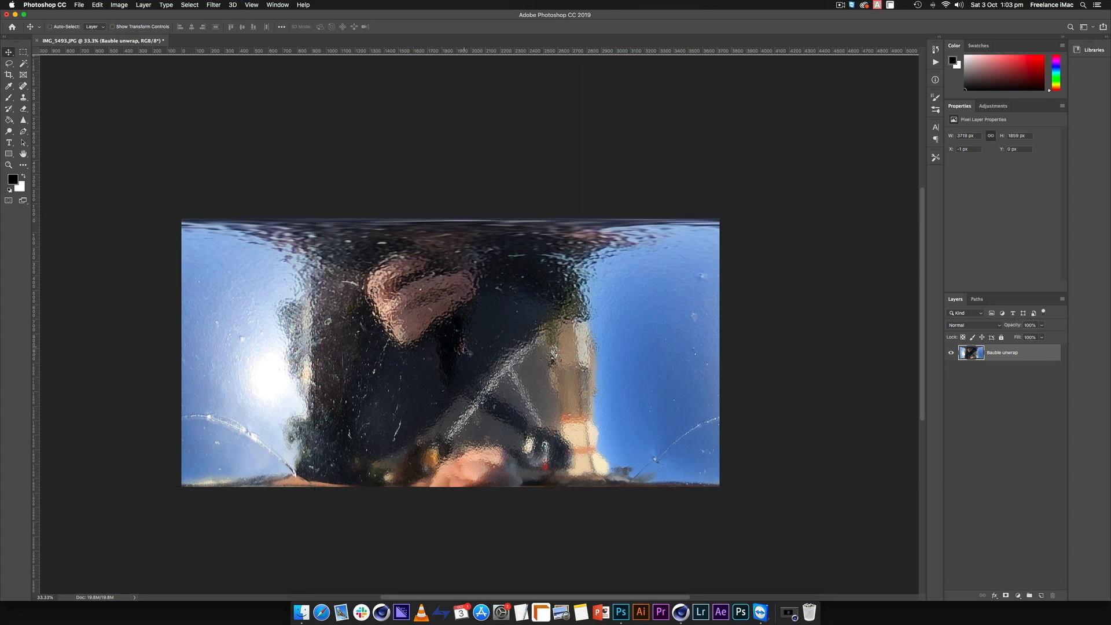
# - Convert the unwrapped bauble document to 32 Bits/Channel
pyautogui.click(117, 5)
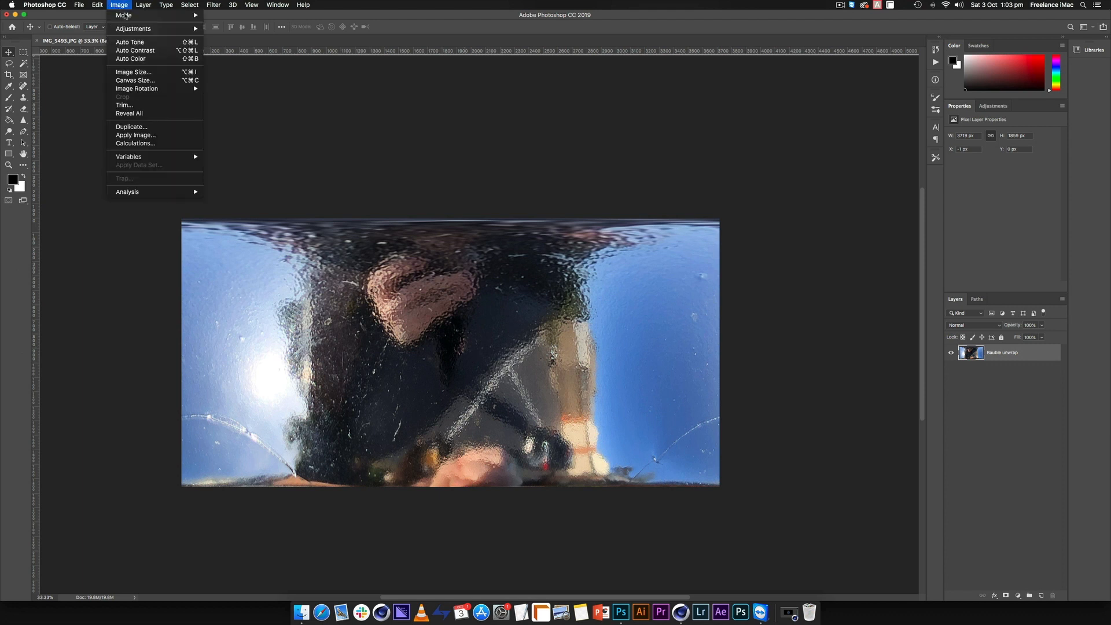
pyautogui.moveTo(126, 15)
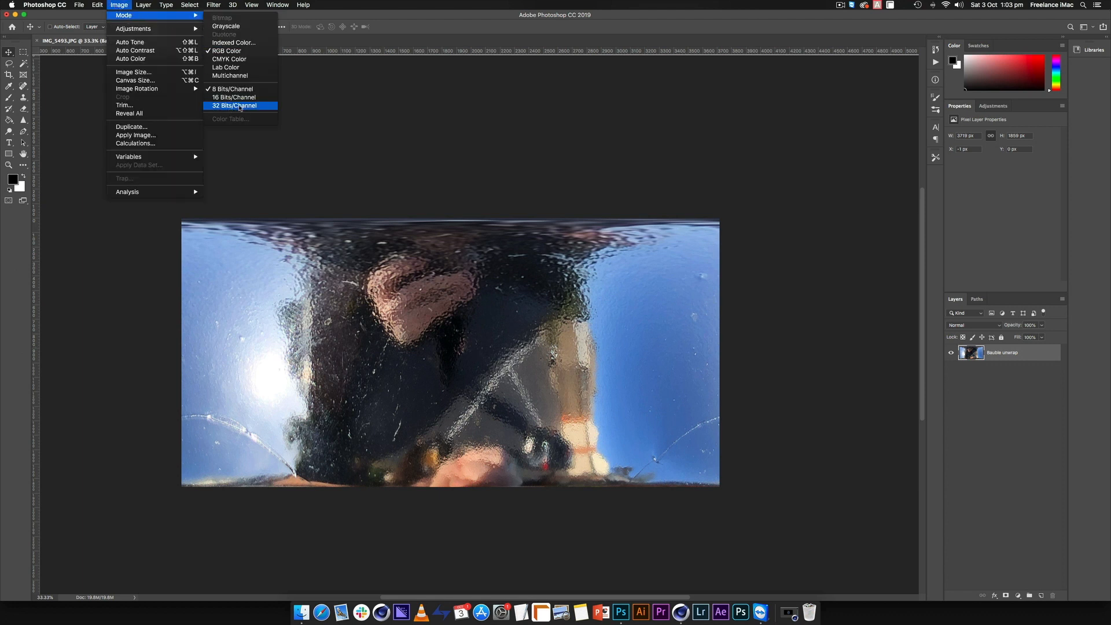
pyautogui.click(240, 106)
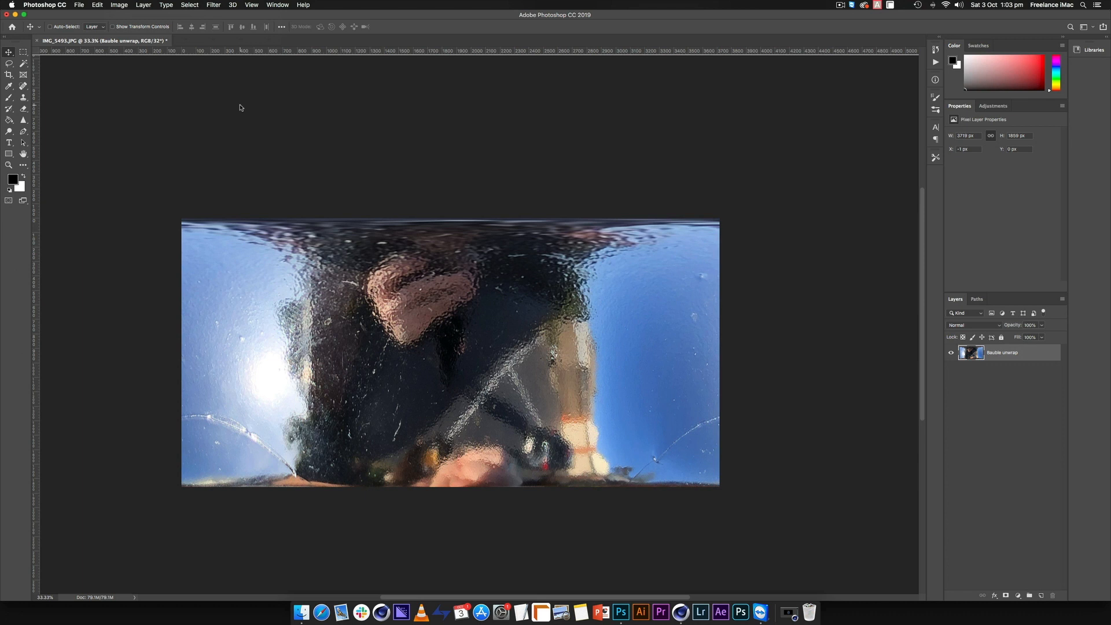
# - Save the image in the textures folder as "Bauble unwrapped" in Radiance (.hdr) format
pyautogui.press('super+shift+s')
pyautogui.write('Bau')
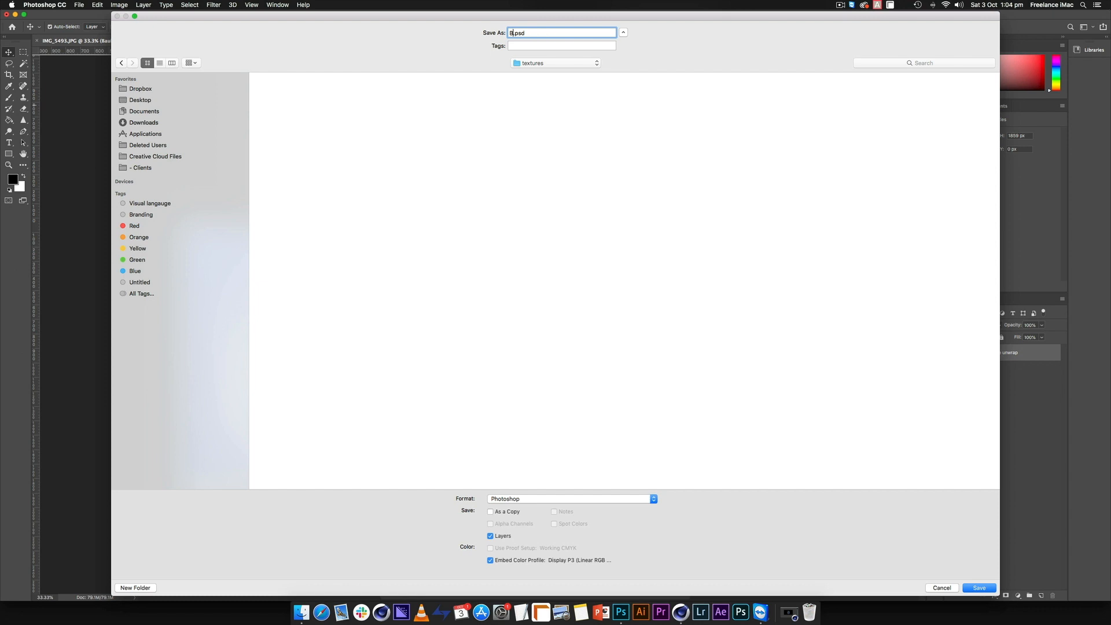
pyautogui.write('ble unwrapped')
pyautogui.click(523, 499)
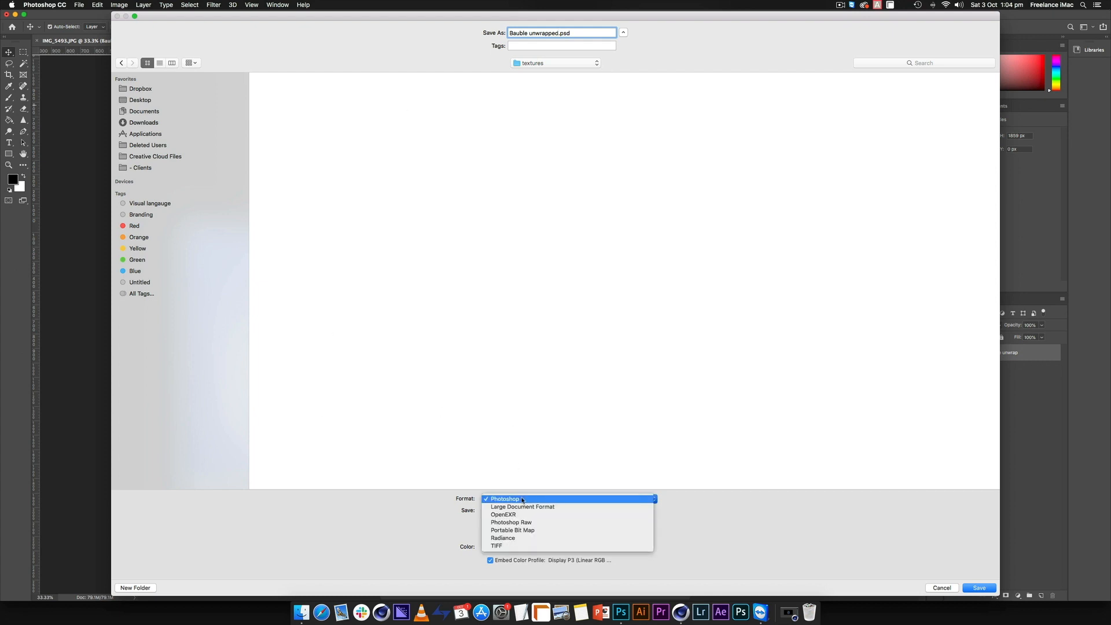
pyautogui.click(518, 539)
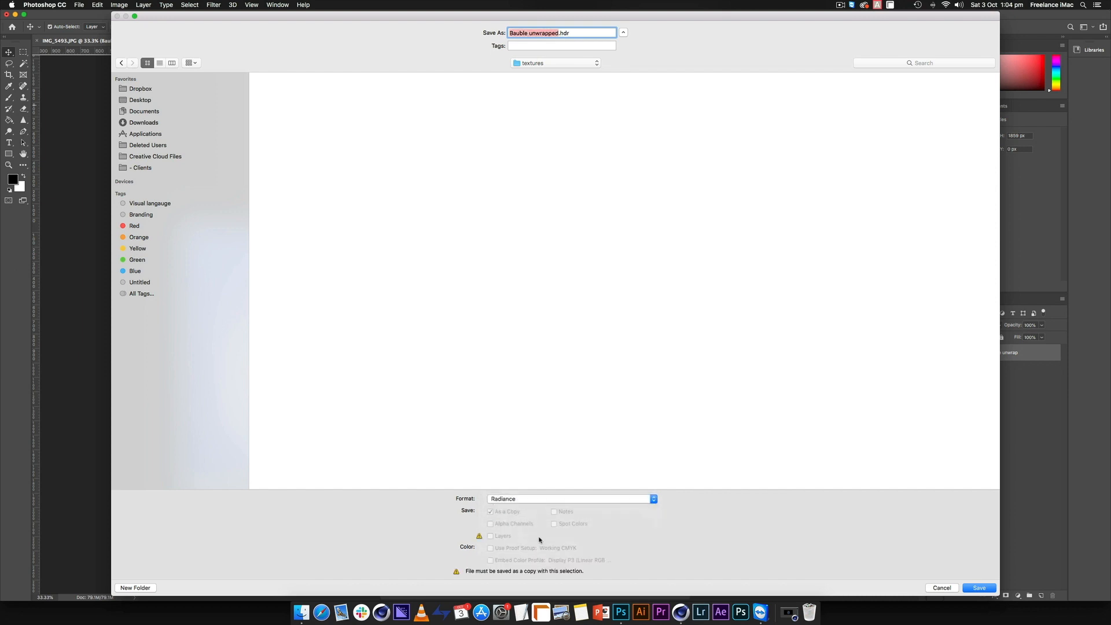
pyautogui.press('Return')
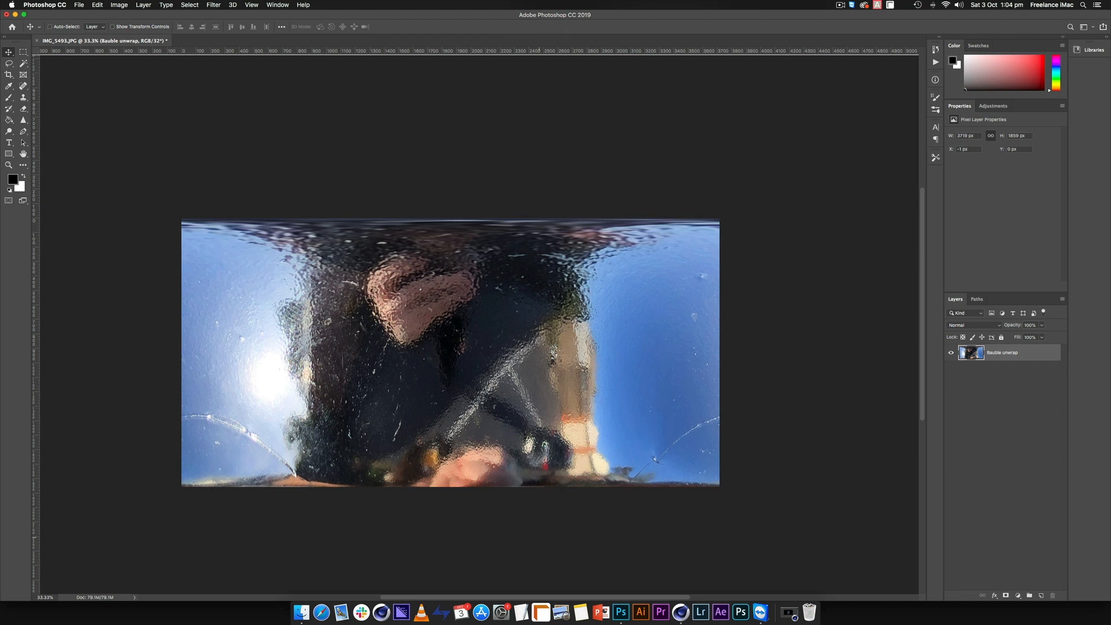
# - Switch to Cinema 4D, add a sphere and make it a child of the Peace subdivision object
pyautogui.press('super+Tab')
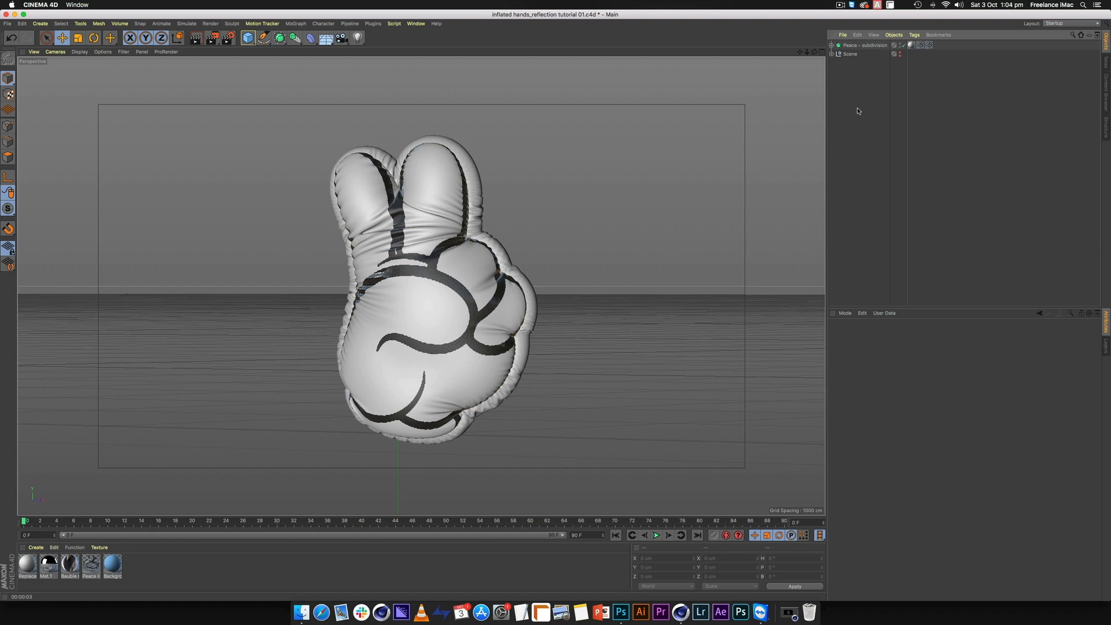
pyautogui.press('r')
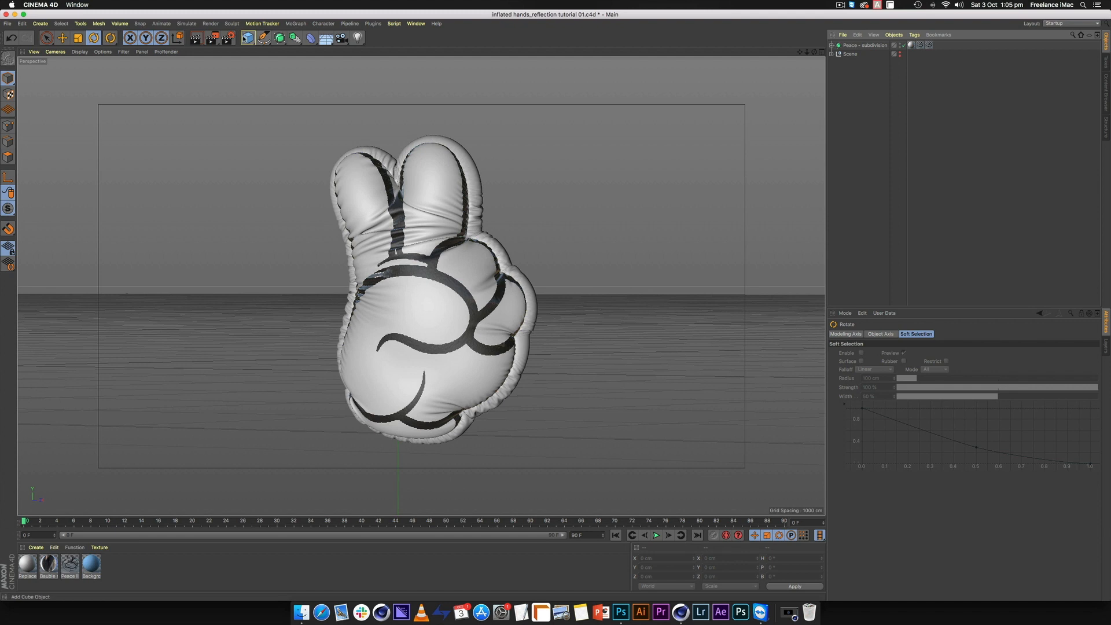
pyautogui.moveTo(248, 38); pyautogui.dragTo(415, 66)
pyautogui.moveTo(856, 43); pyautogui.dragTo(856, 55)
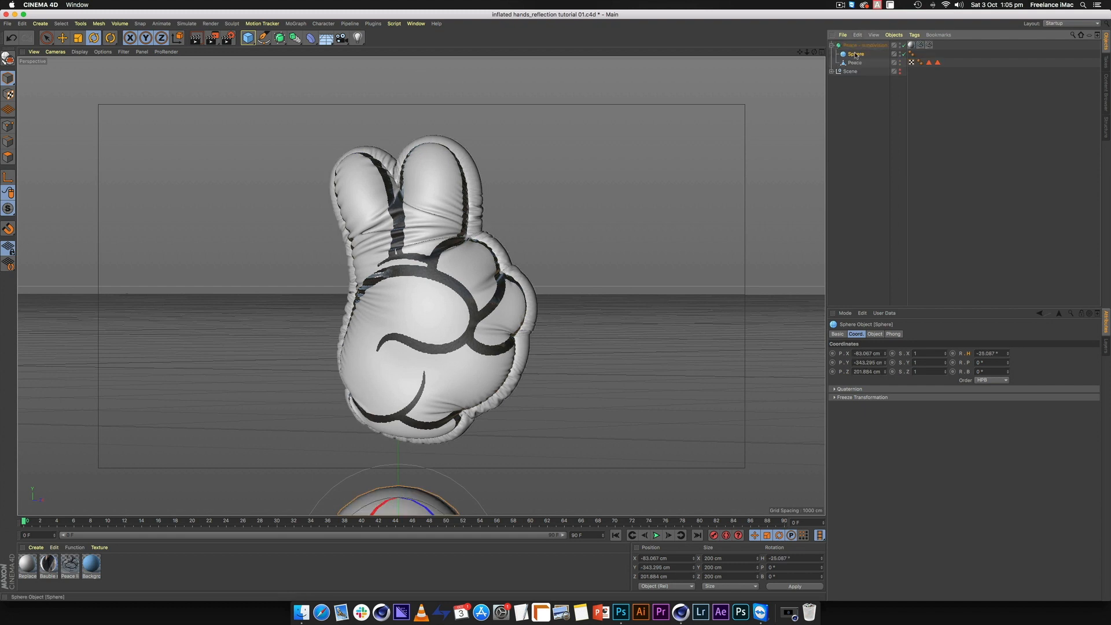
# - Reset the sphere's PSR so it aligns with the hand, and move it out to the hierarchy's top level
pyautogui.hotkey('shift', 'c')
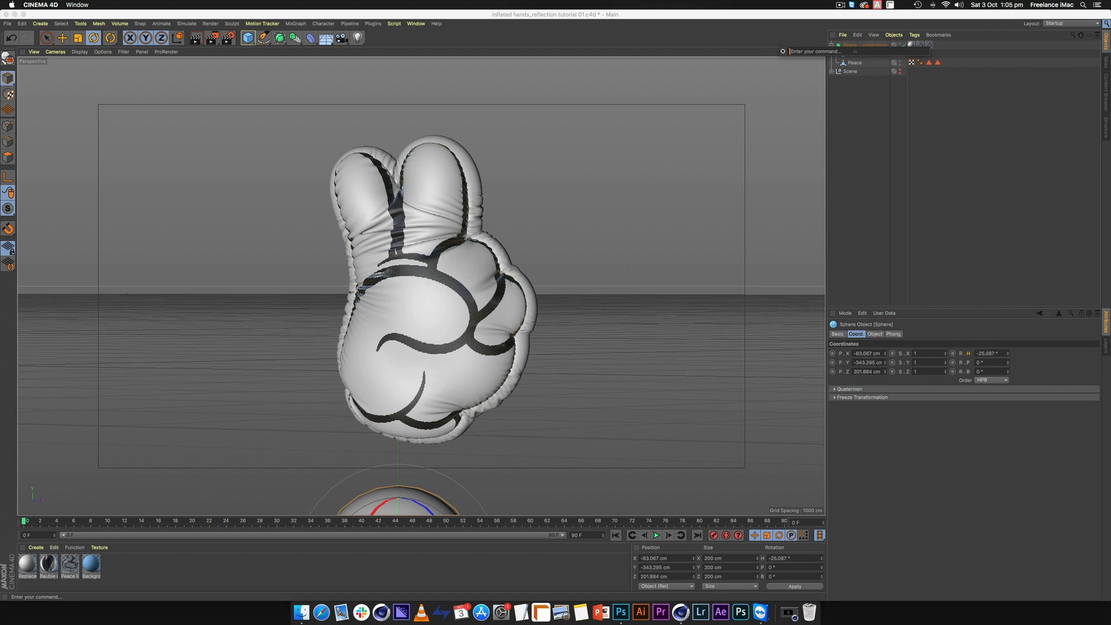
pyautogui.write('psr')
pyautogui.press('Return')
pyautogui.moveTo(855, 53); pyautogui.dragTo(854, 42)
pyautogui.click(833, 54)
pyautogui.click(832, 53)
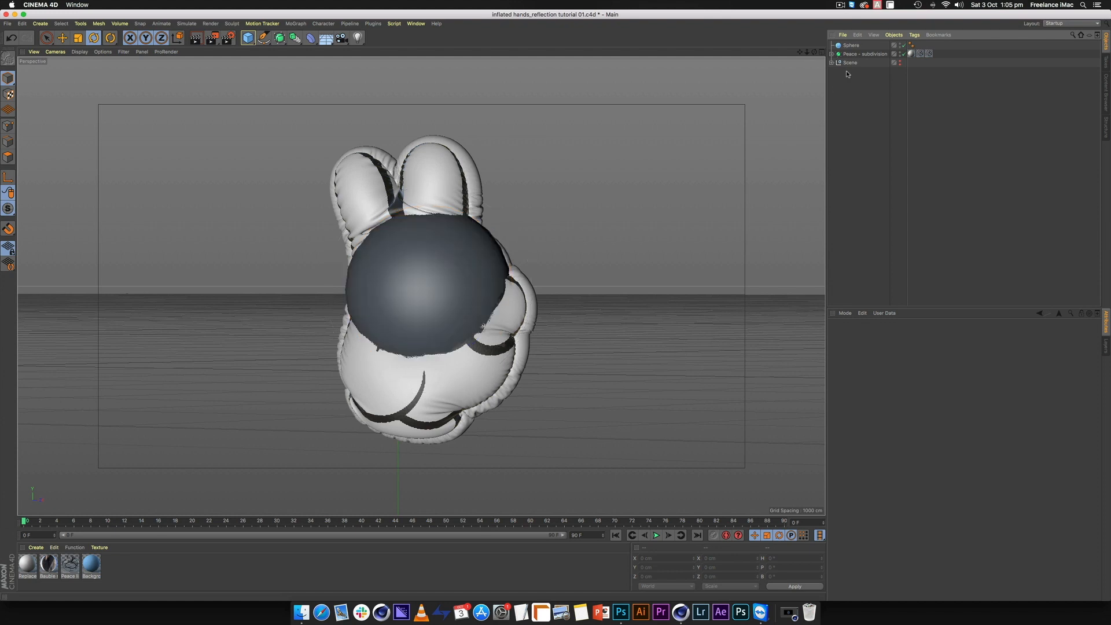
# - Scale the sphere up uniformly to about 401 cm so it encloses the hand, working in the four-view layout
pyautogui.click(852, 45)
pyautogui.middleClick(259, 352)
pyautogui.press('t')
pyautogui.moveTo(267, 356); pyautogui.dragTo(682, 186)
pyautogui.moveTo(337, 347); pyautogui.dragTo(386, 347)
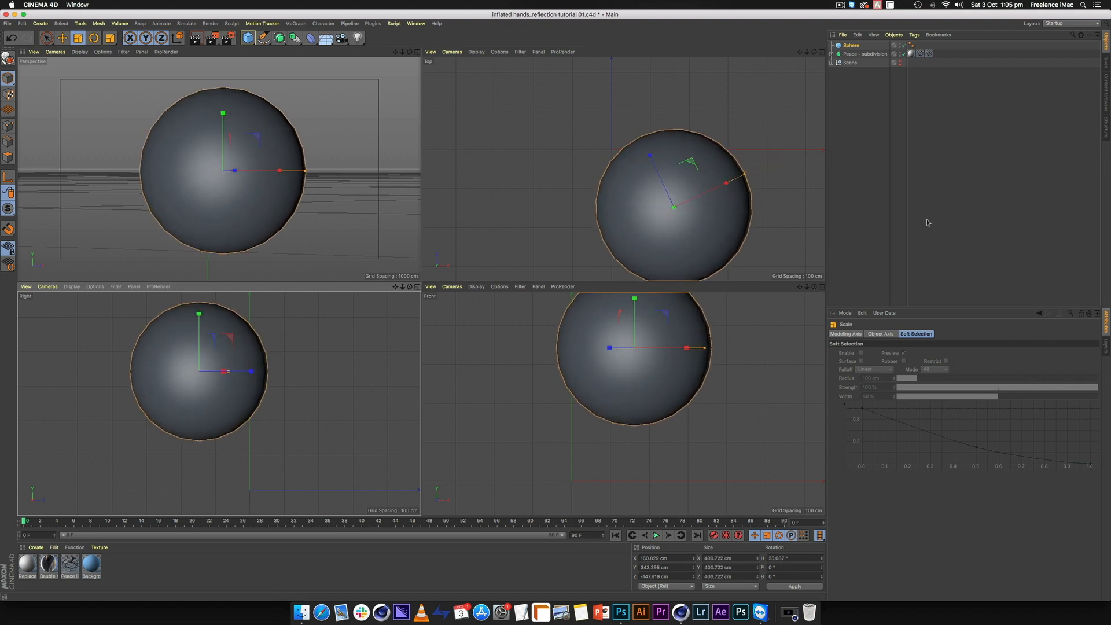
# - Enable X-Ray display for the sphere so the hand can be seen inside it
pyautogui.click(850, 46)
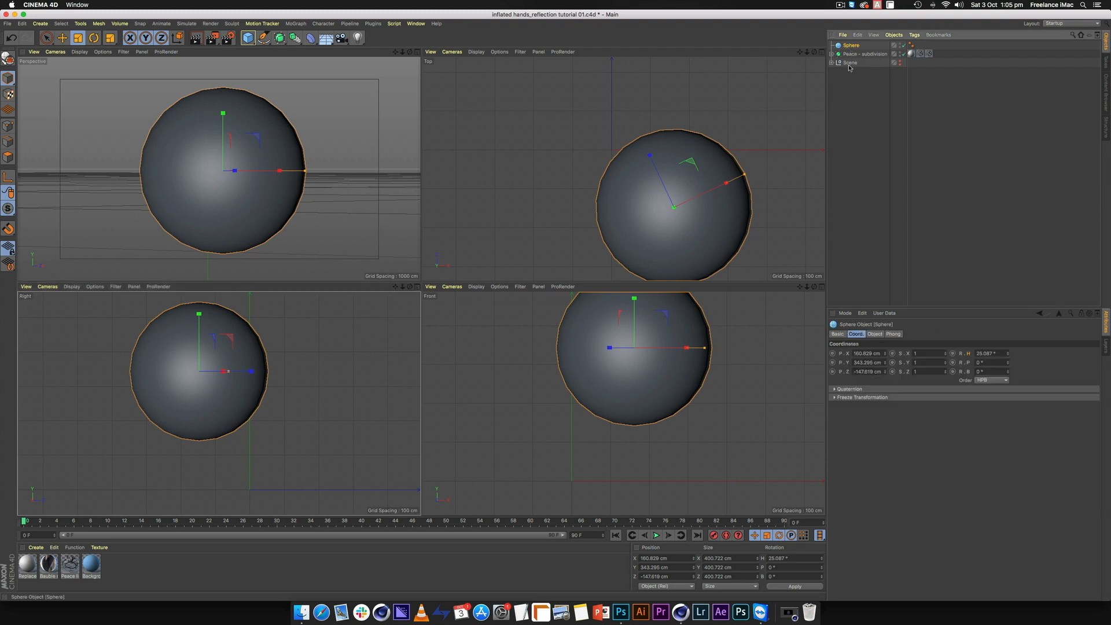
pyautogui.click(845, 334)
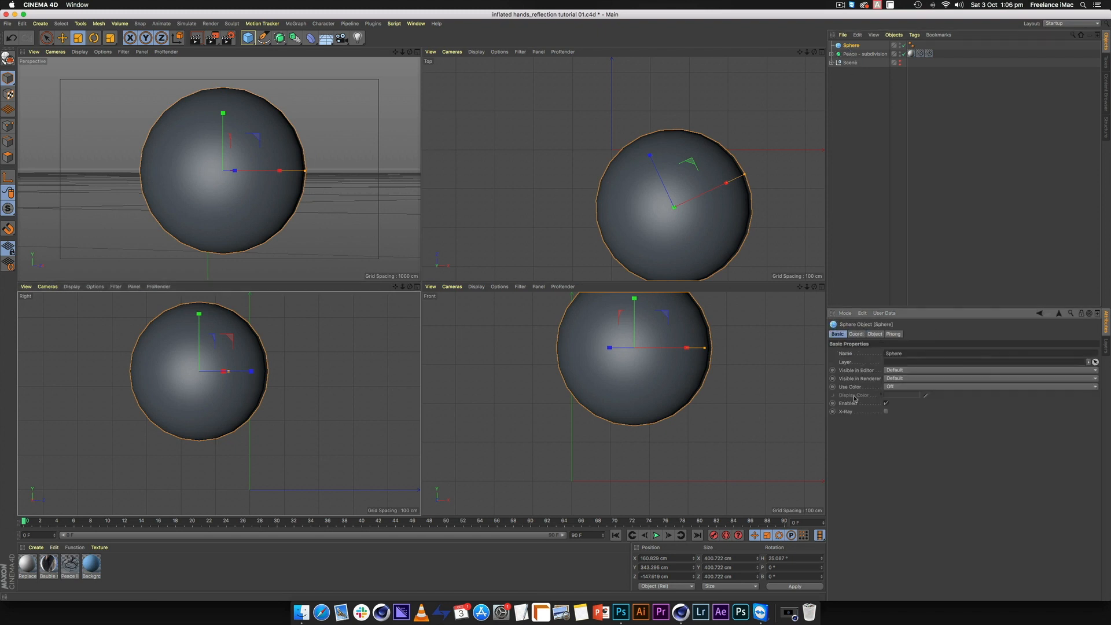
pyautogui.click(887, 412)
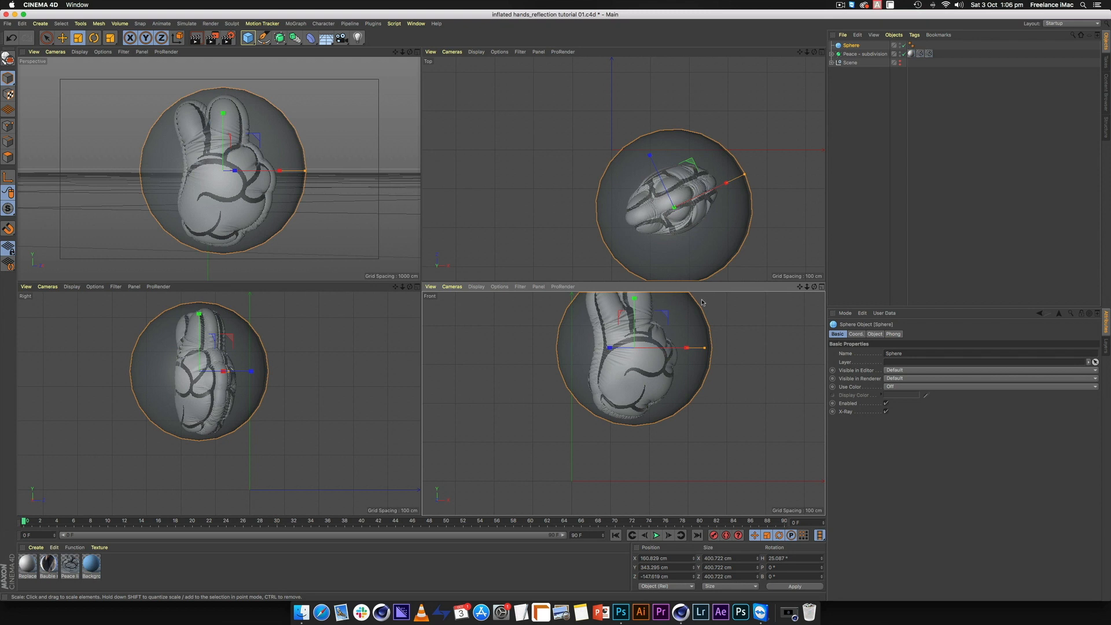
# - Move the sphere along its axes in the top, right and front views to centre it around the hand
pyautogui.press('t')
pyautogui.press('e')
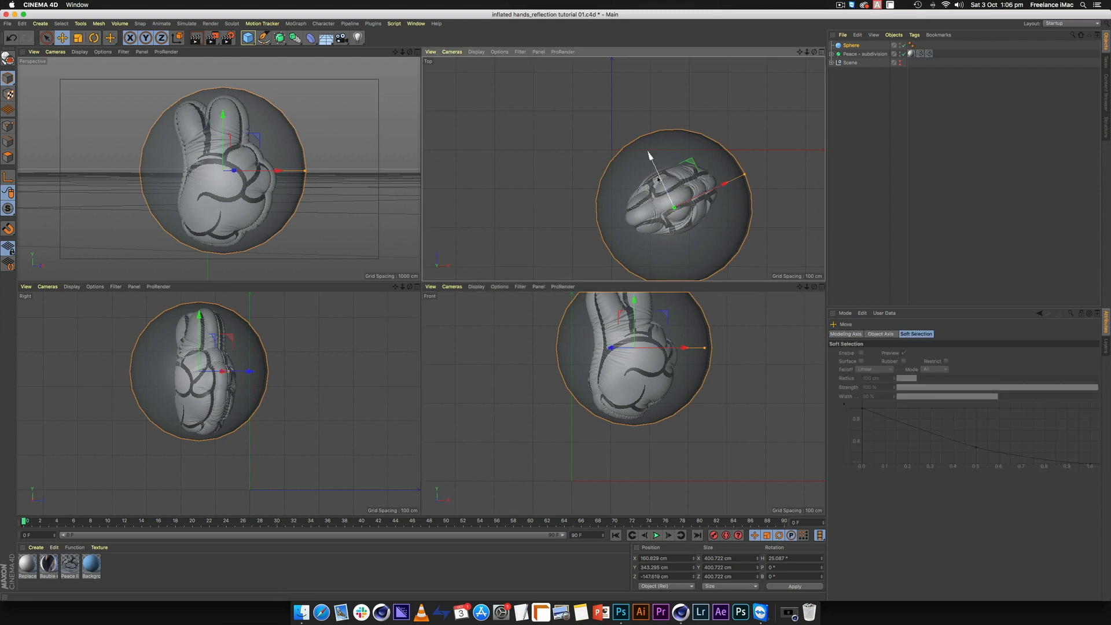
pyautogui.moveTo(661, 177); pyautogui.dragTo(651, 169)
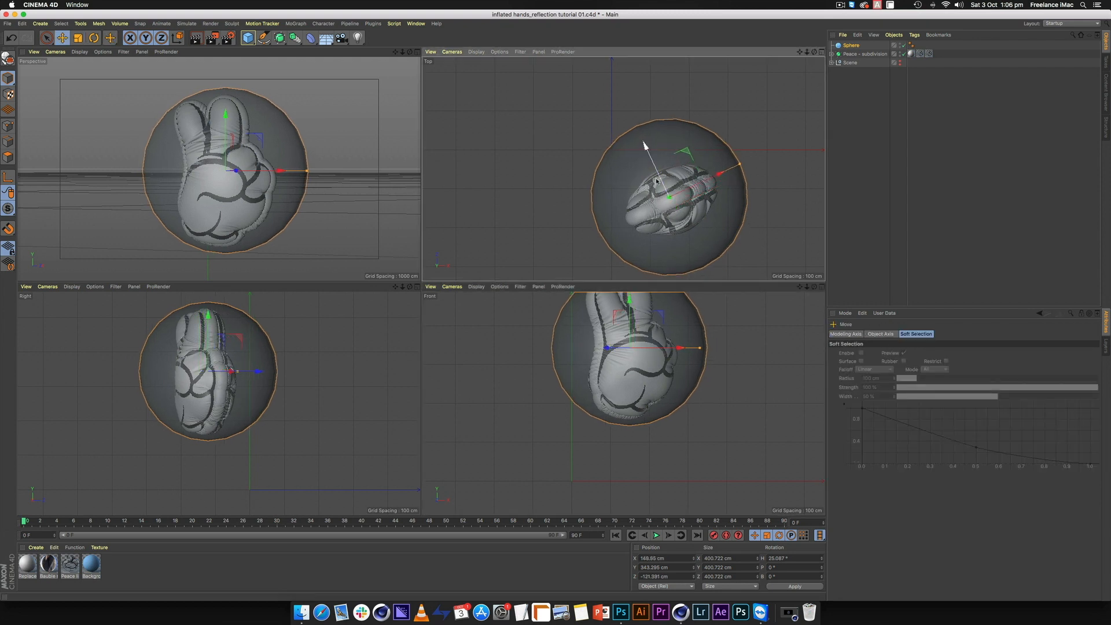
pyautogui.moveTo(209, 330); pyautogui.dragTo(209, 334)
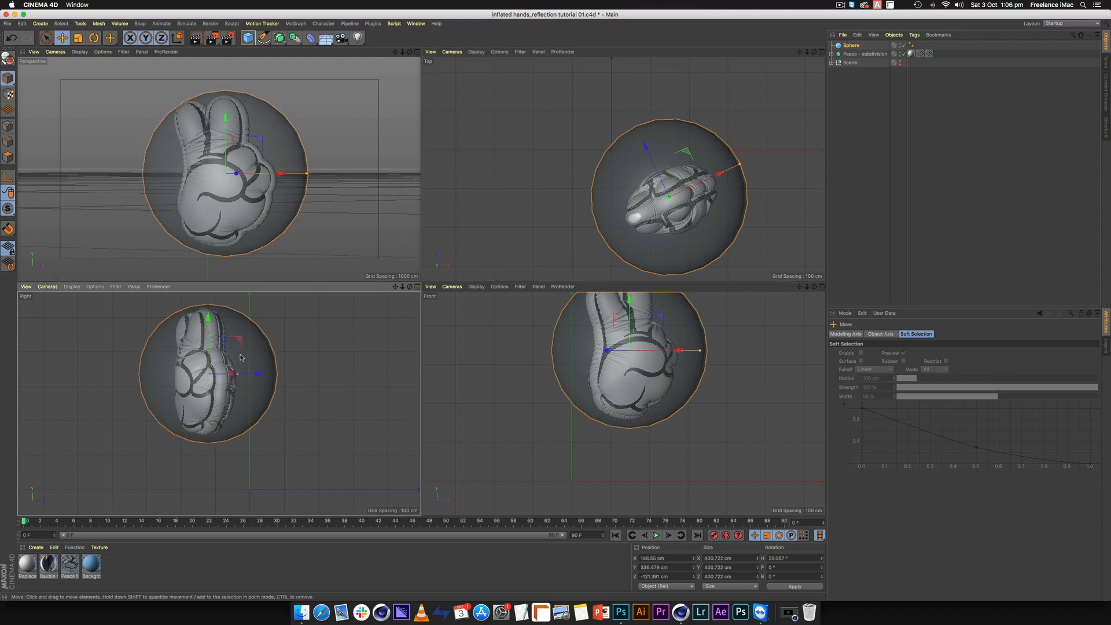
pyautogui.moveTo(249, 374); pyautogui.dragTo(253, 375)
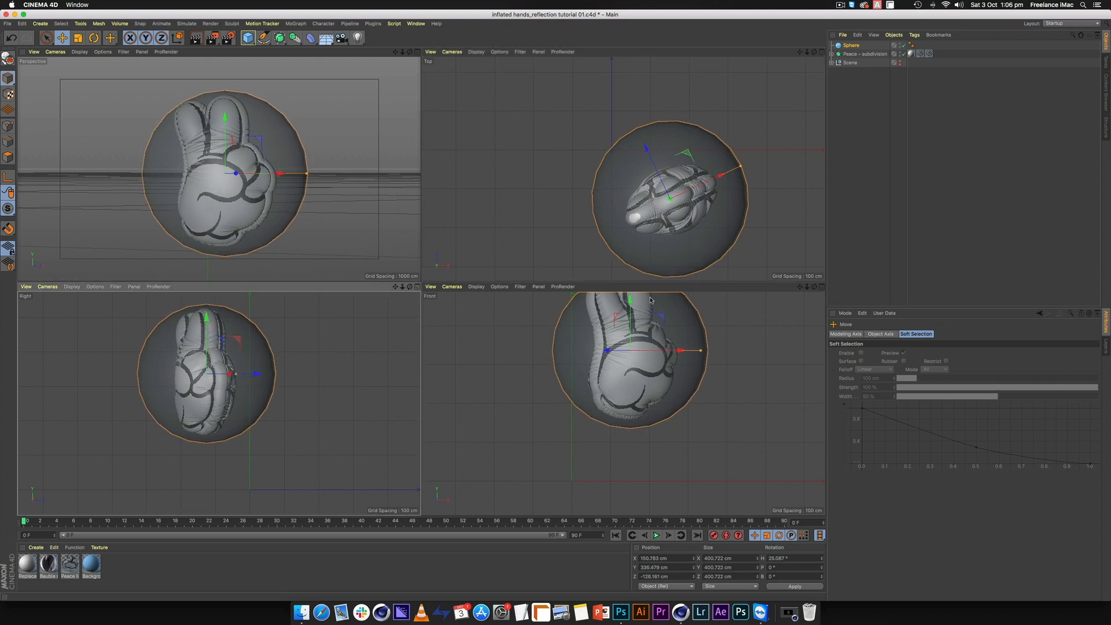
pyautogui.moveTo(675, 351); pyautogui.dragTo(674, 352)
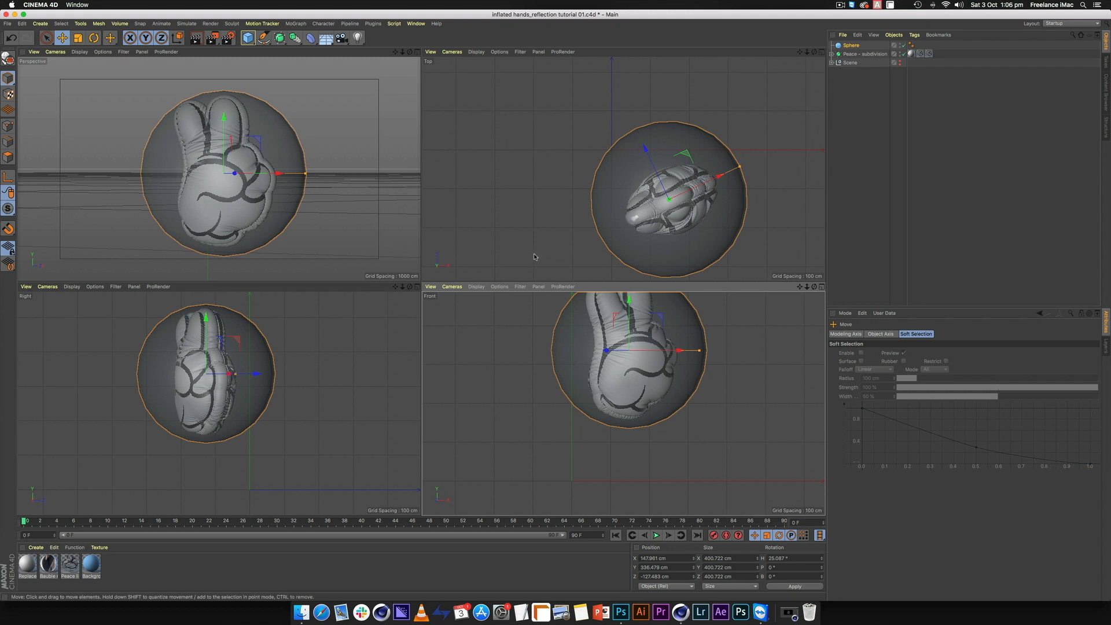
# - Enlarge the sphere to about 435 cm, raise it slightly around the hand and maximise the perspective view
pyautogui.press('t')
pyautogui.moveTo(511, 237); pyautogui.dragTo(536, 226)
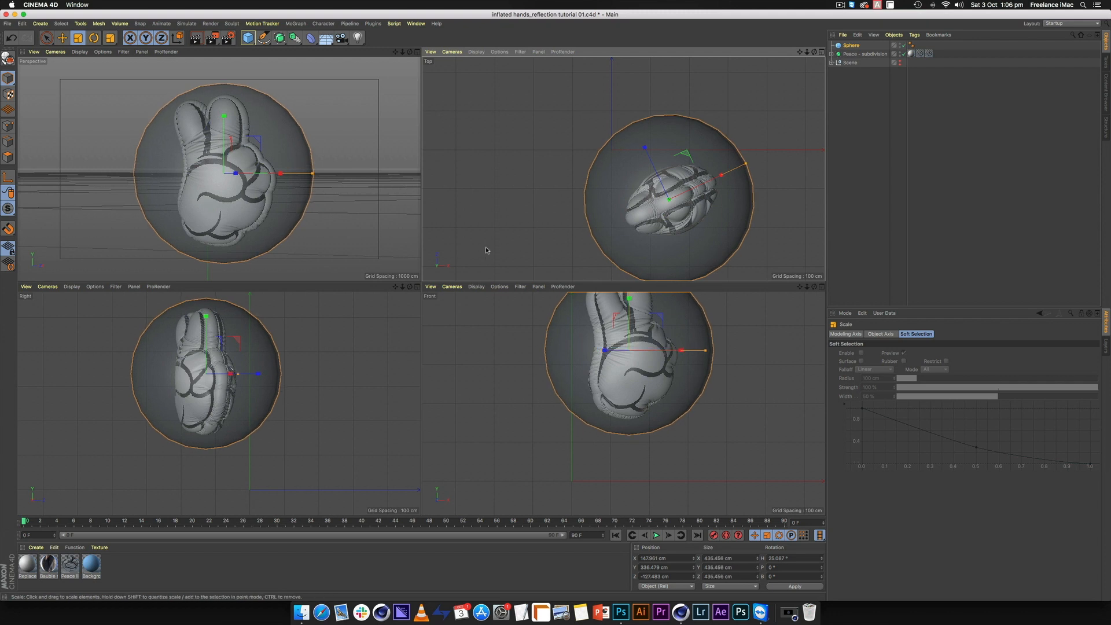
pyautogui.press('e')
pyautogui.moveTo(229, 152); pyautogui.dragTo(229, 146)
pyautogui.moveTo(246, 374); pyautogui.dragTo(246, 374)
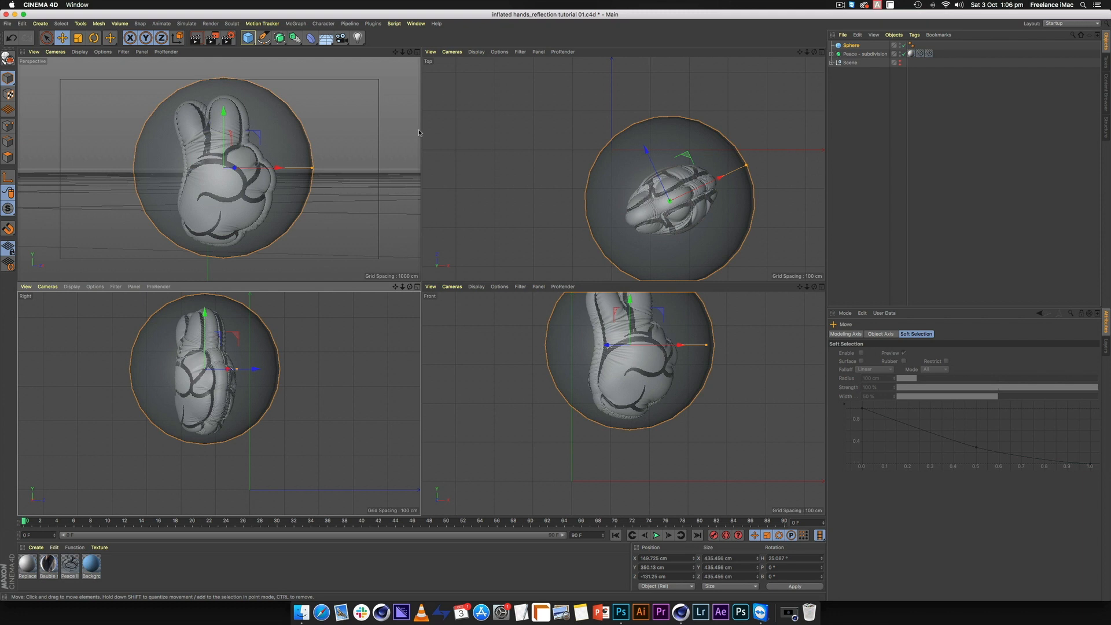
pyautogui.click(416, 52)
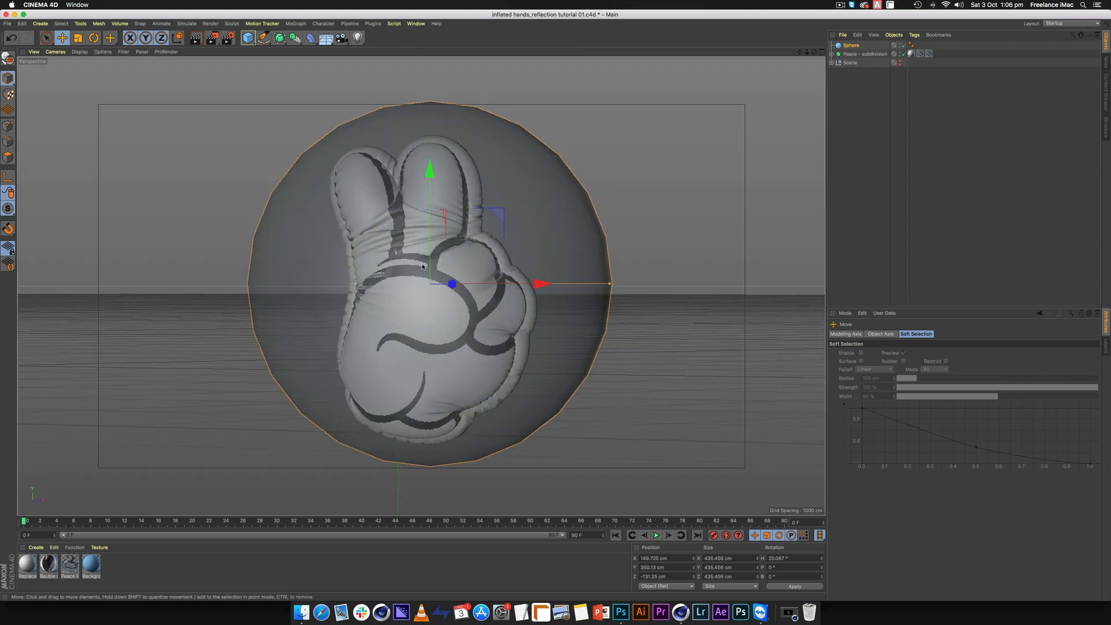
# - Create a new material with the Color and Reflectance channels disabled and Luminance enabled
pyautogui.doubleClick(137, 563)
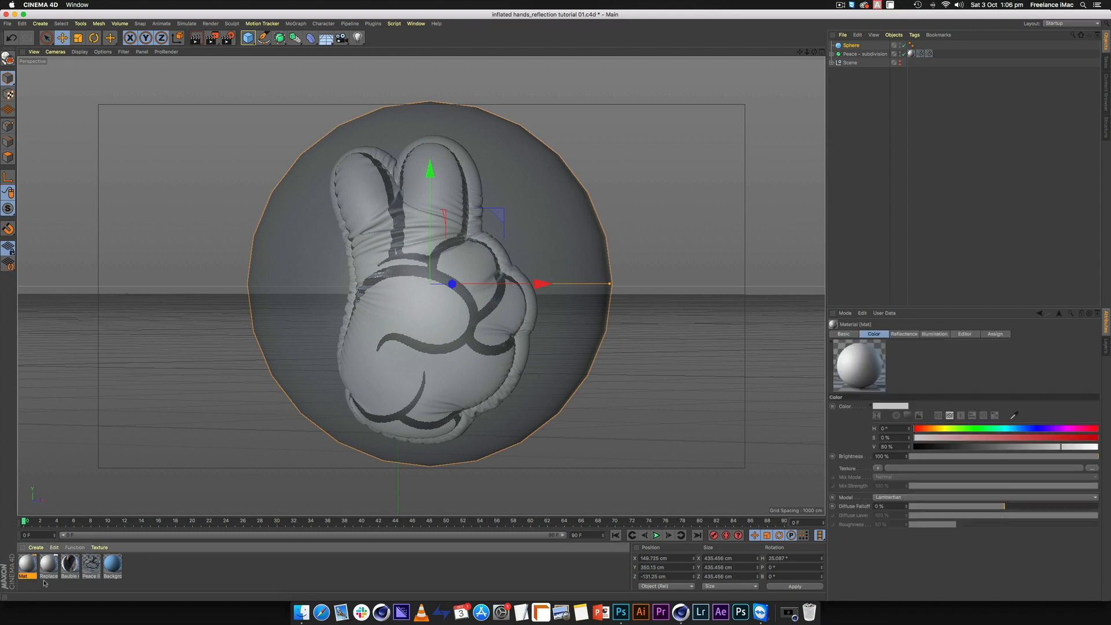
pyautogui.doubleClick(26, 564)
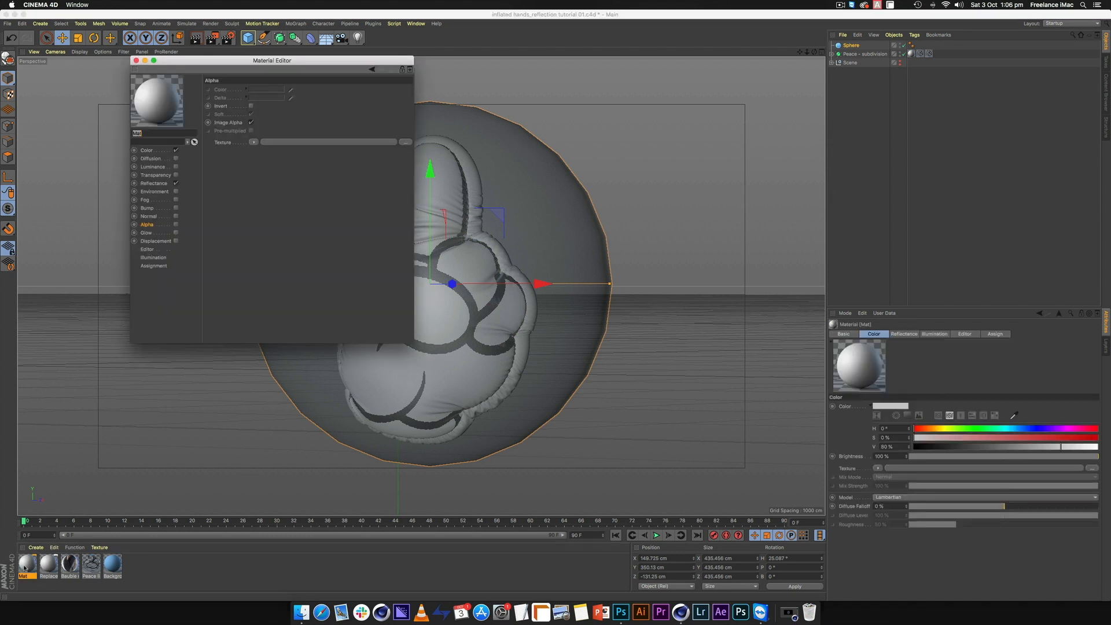
pyautogui.click(176, 184)
pyautogui.click(176, 150)
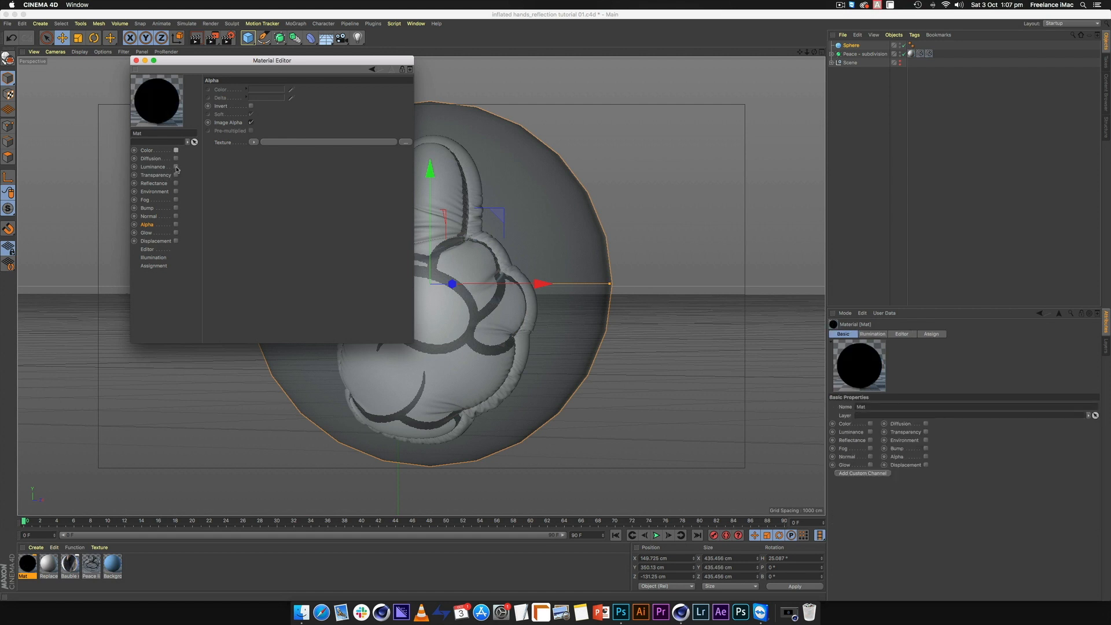
pyautogui.click(176, 167)
# - Load the unwrapped bauble image as the material's luminance texture without copying it to the project location, and close the Material Editor
pyautogui.click(406, 151)
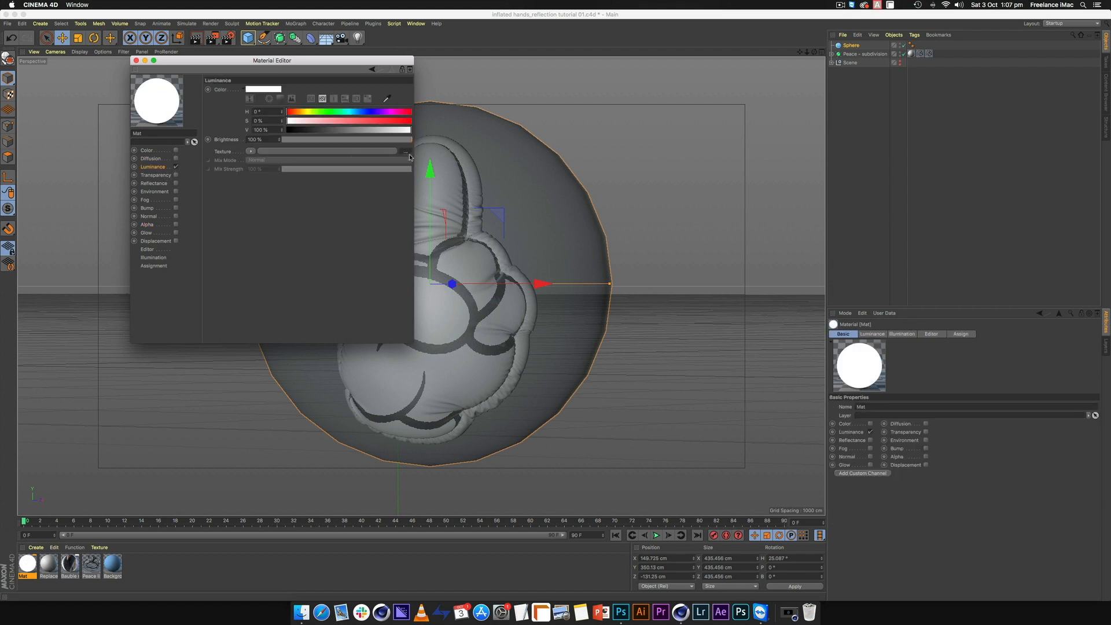
pyautogui.click(410, 82)
pyautogui.press('Return')
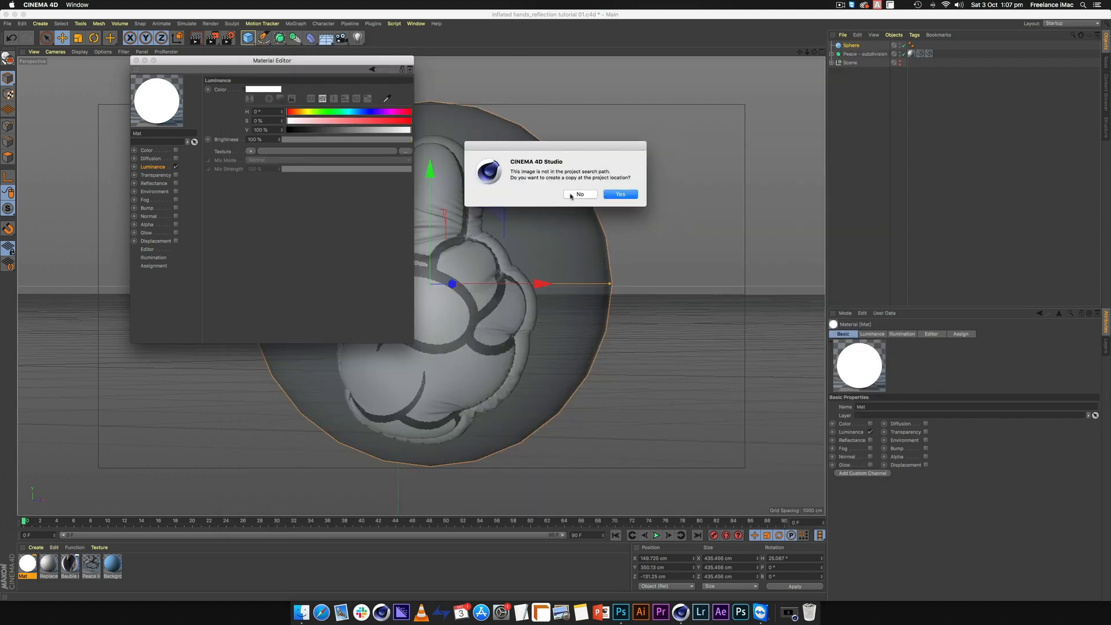
pyautogui.click(572, 197)
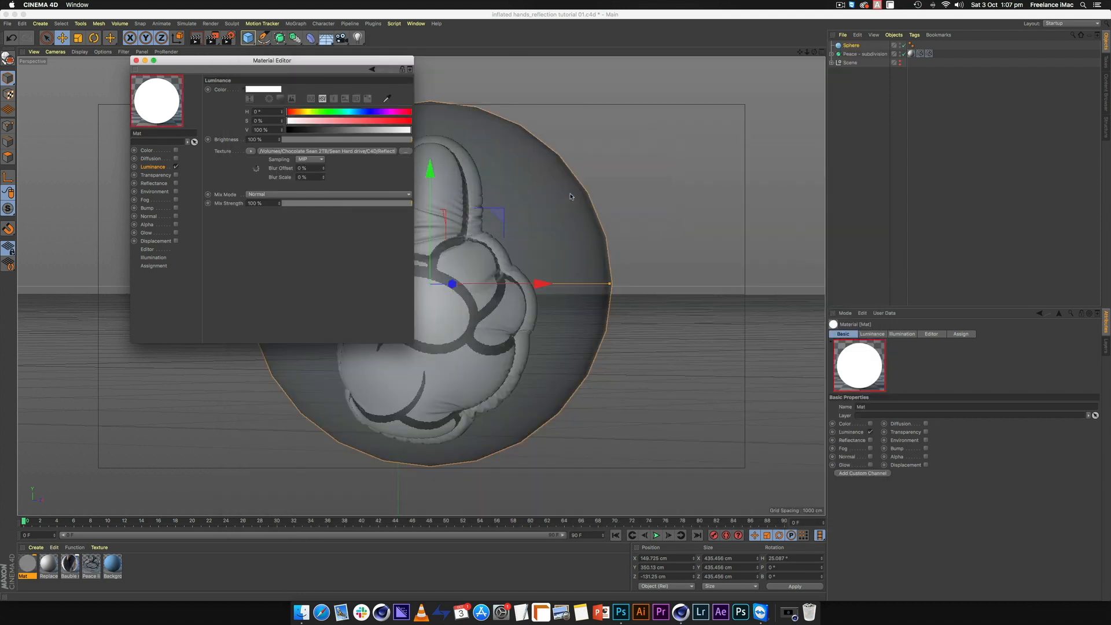
pyautogui.click(137, 60)
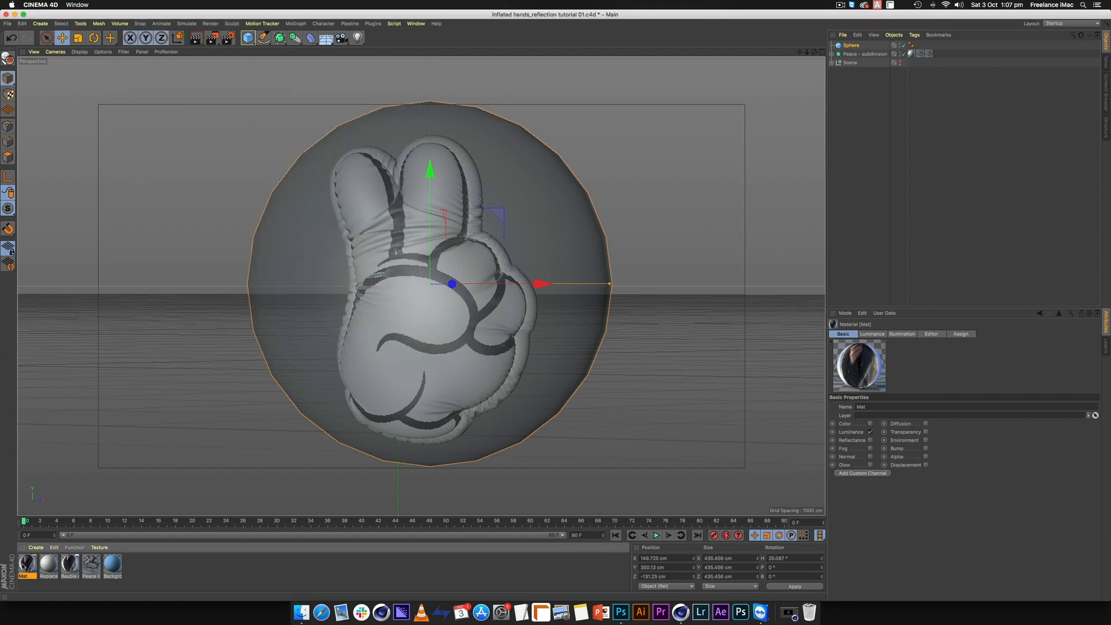
# - Apply the bauble luminance material to the sphere and turn off the sphere's X-Ray display
pyautogui.moveTo(28, 565); pyautogui.dragTo(316, 318)
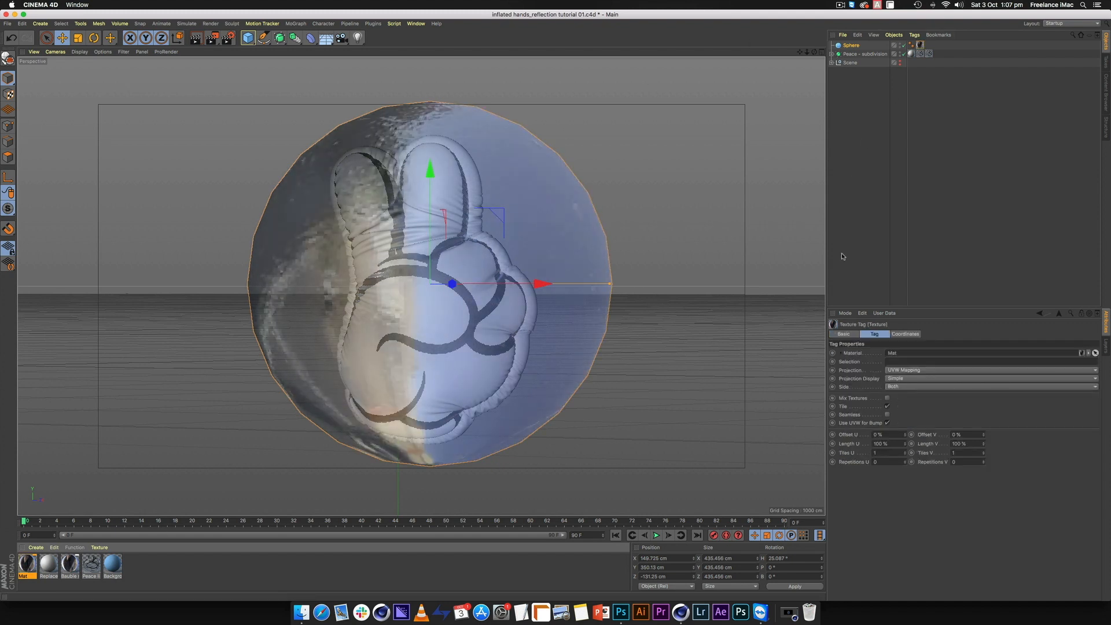
pyautogui.click(851, 45)
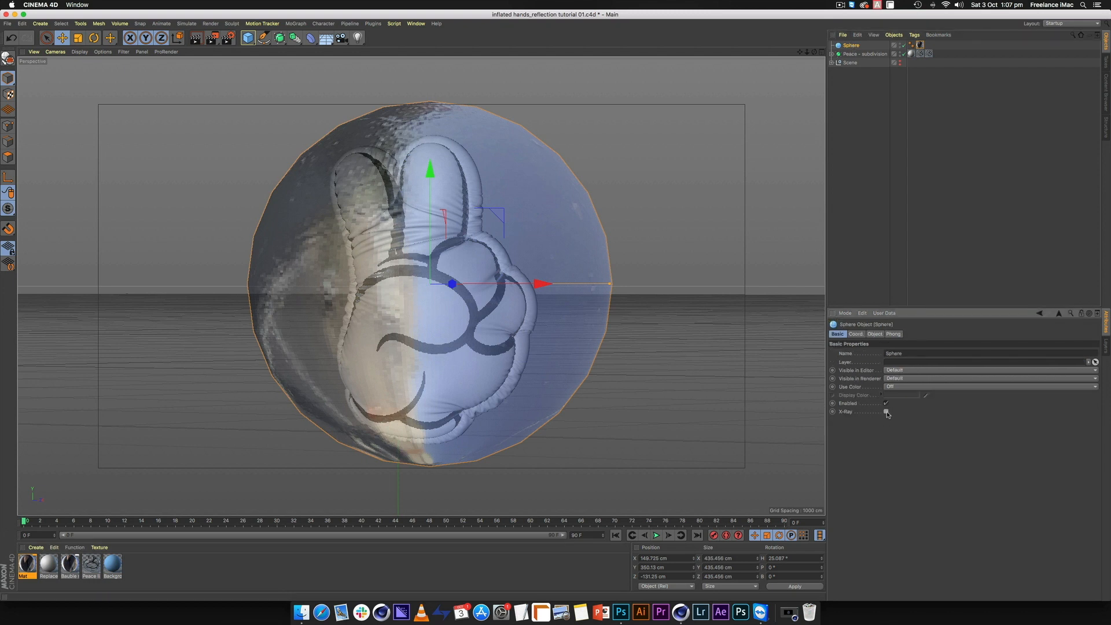
pyautogui.click(886, 412)
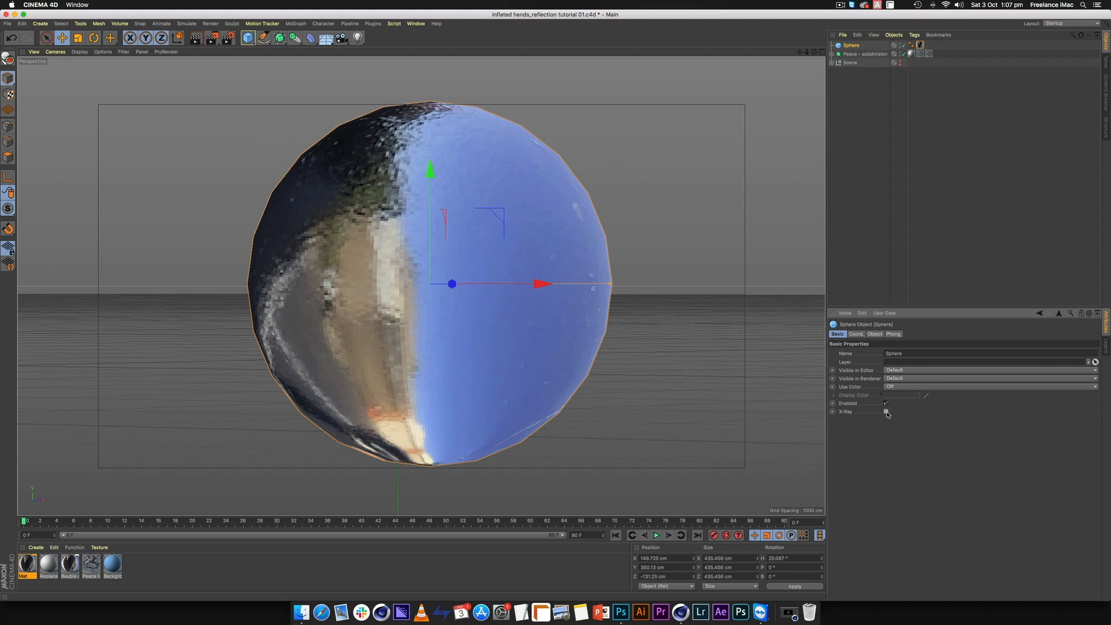
# - Rotate the sphere a quarter turn to level the horizon and swing the photographer's reflection round to face the camera
pyautogui.press('r')
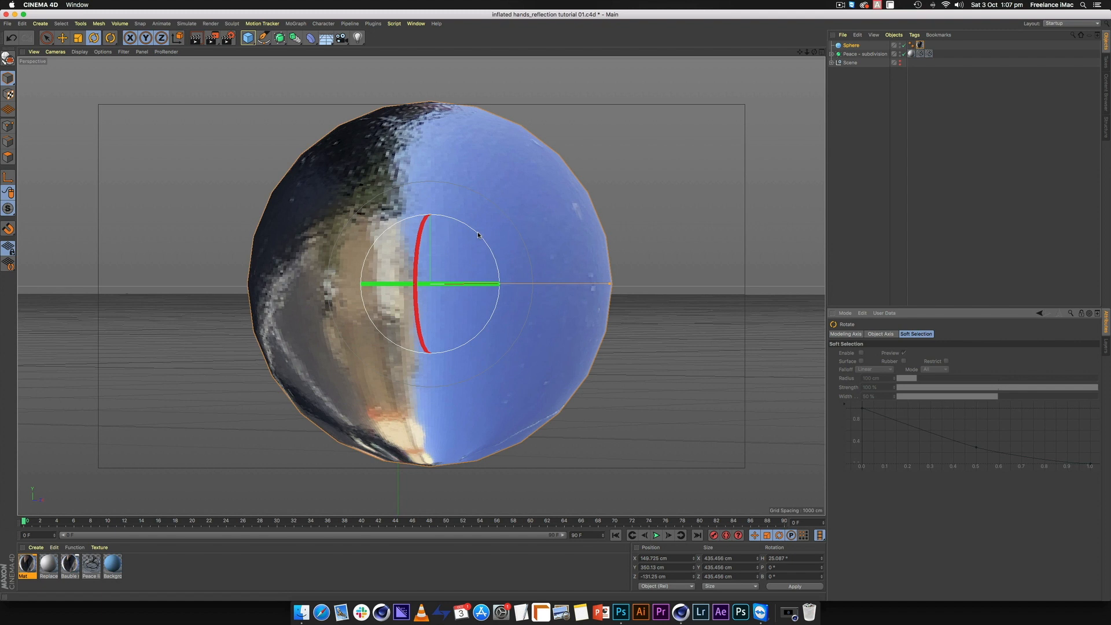
pyautogui.moveTo(477, 232); pyautogui.dragTo(382, 237)
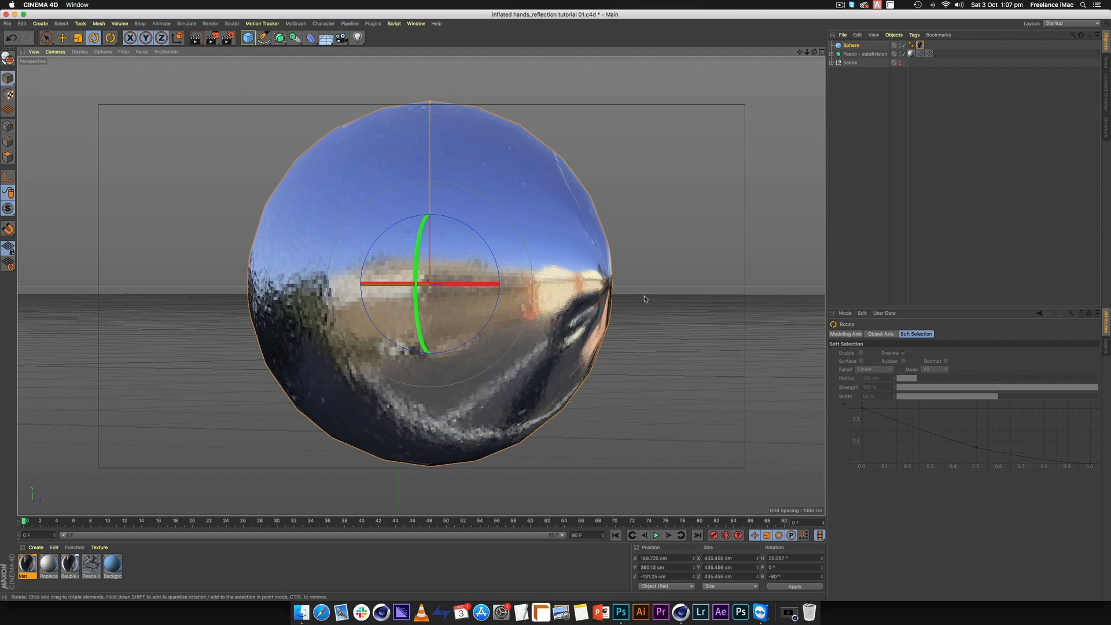
pyautogui.moveTo(463, 283); pyautogui.dragTo(441, 283)
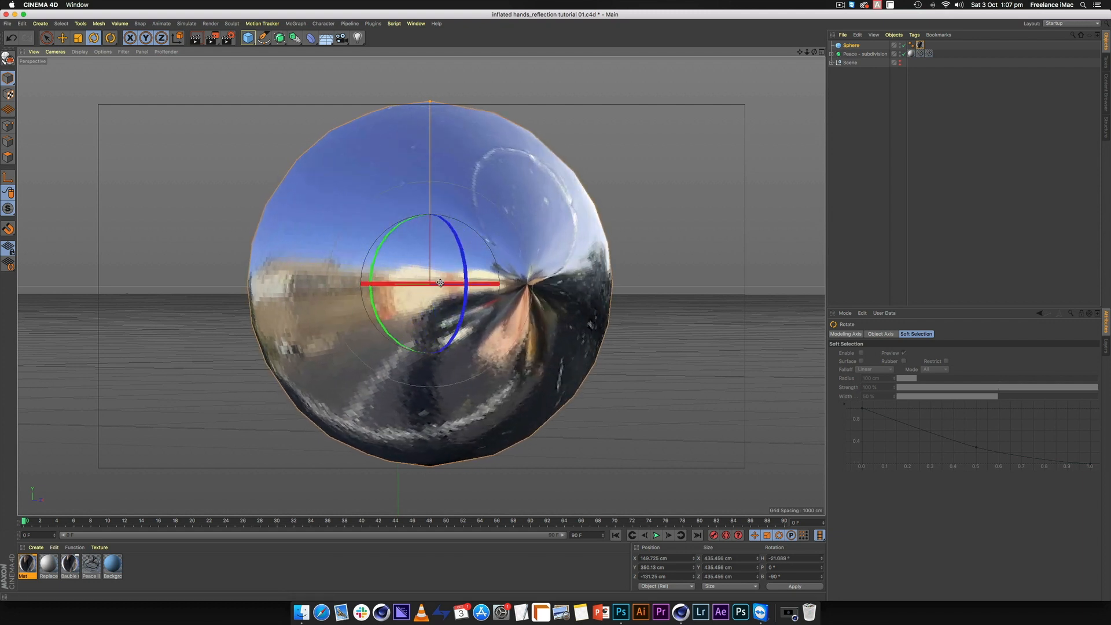
pyautogui.moveTo(527, 280); pyautogui.dragTo(413, 267)
pyautogui.moveTo(431, 249); pyautogui.dragTo(411, 266)
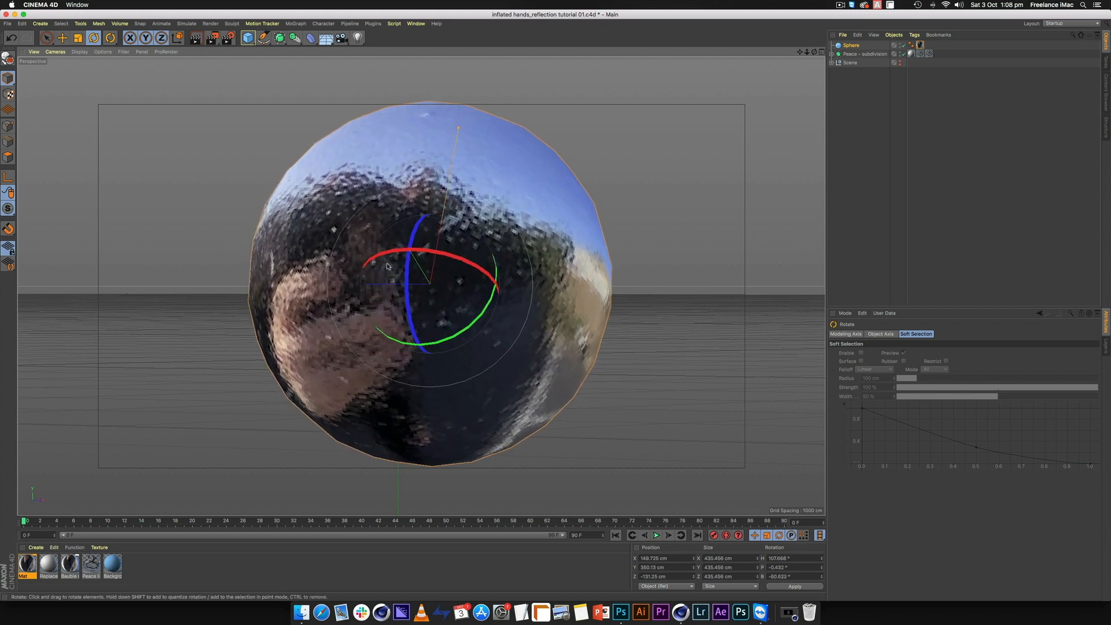
# - Deselect the sphere and render the perspective view to check the mapped bauble image
pyautogui.click(867, 172)
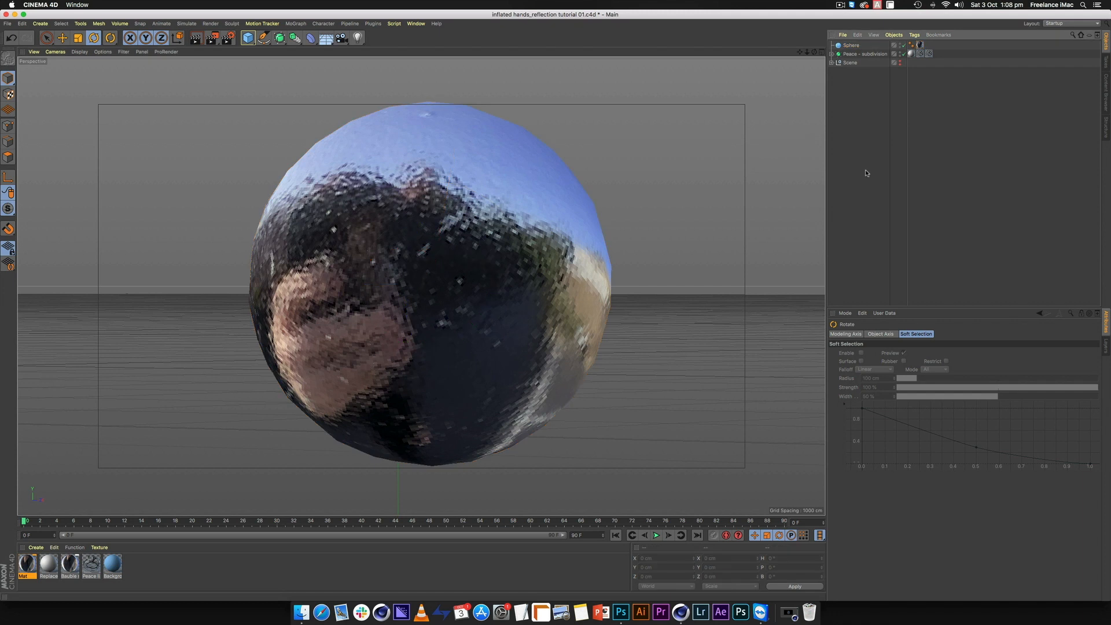
pyautogui.click(195, 37)
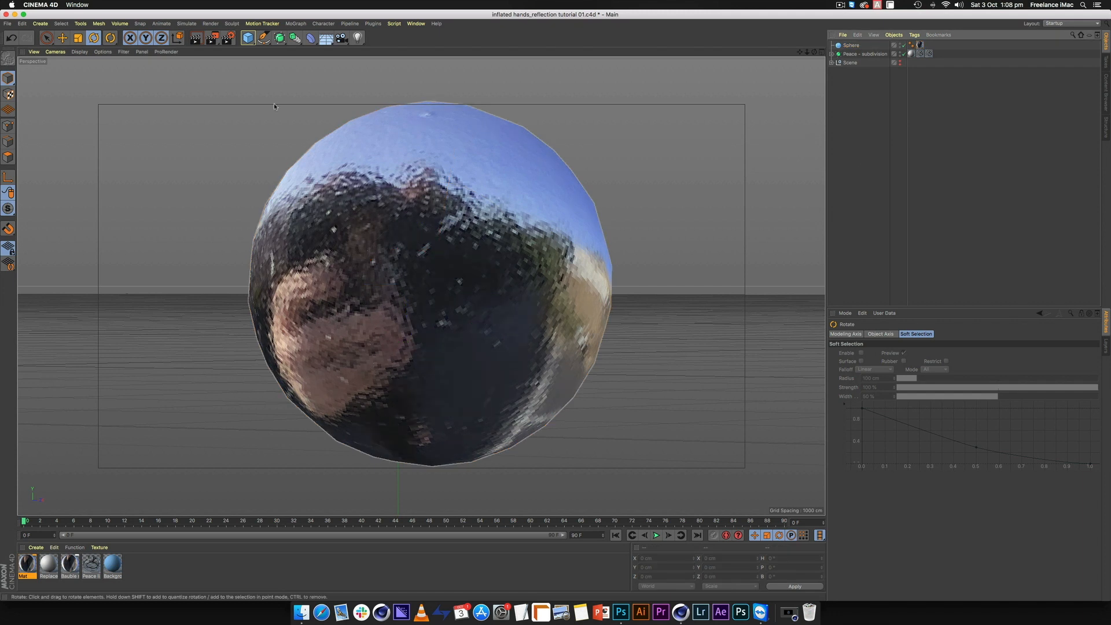
pyautogui.click(195, 38)
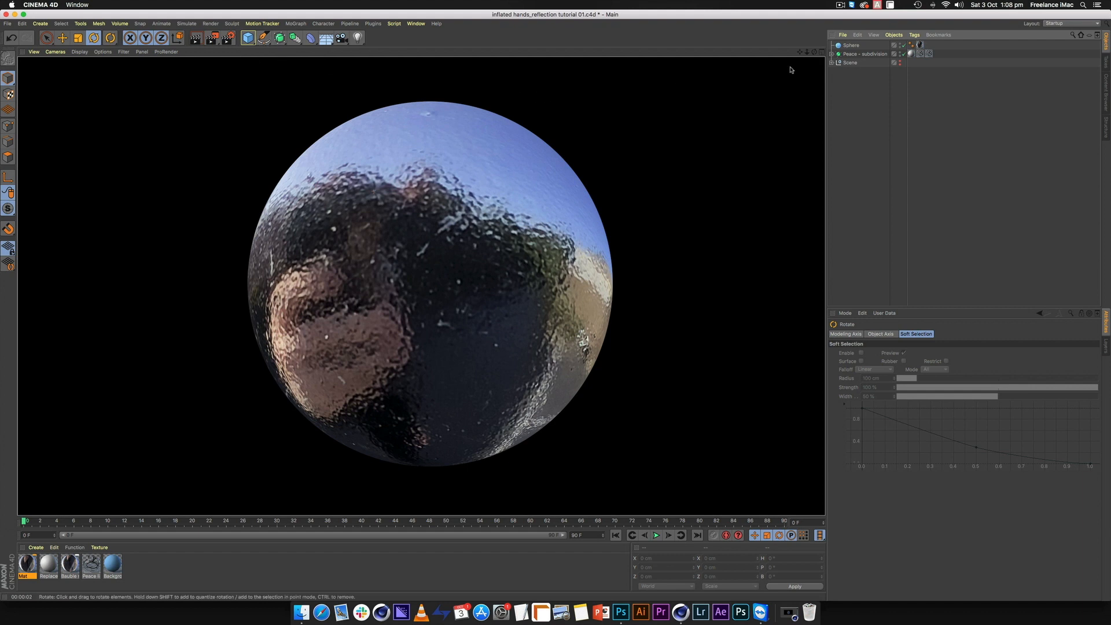
# - Add a Compositing tag to the sphere with Seen by Camera, Cast Shadows and Receive Shadows disabled, and render the view
pyautogui.click(852, 45)
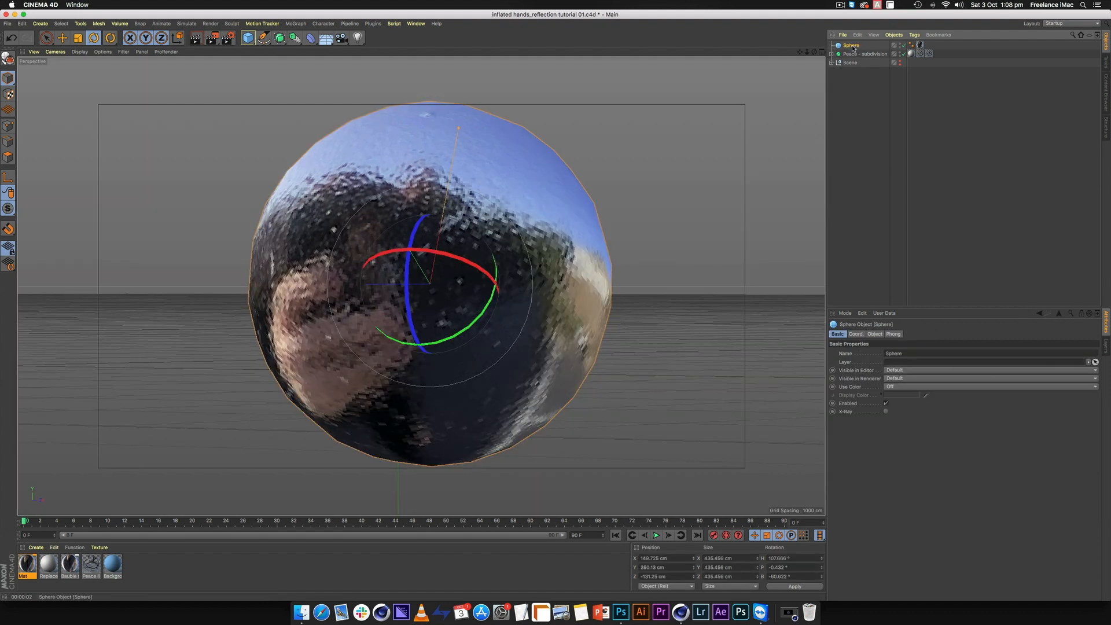
pyautogui.click(914, 35)
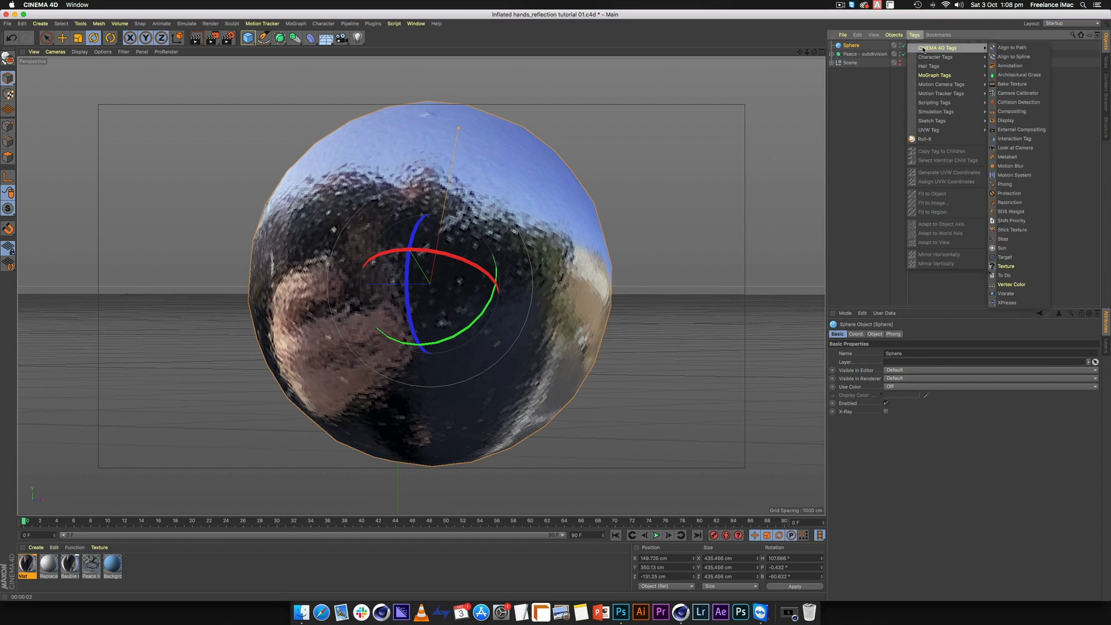
pyautogui.click(1008, 112)
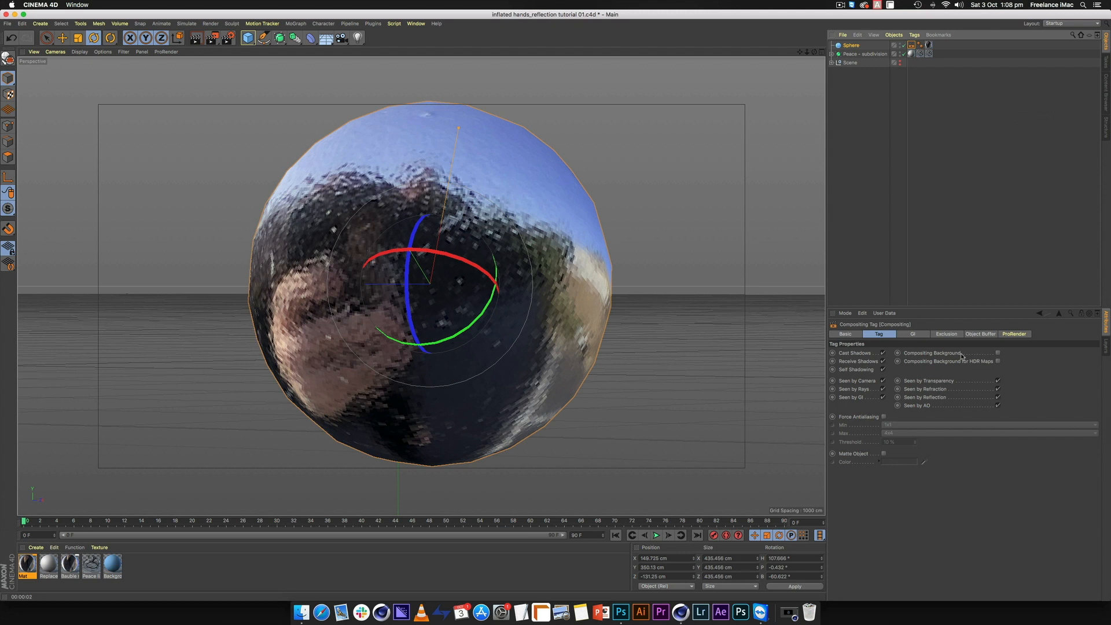
pyautogui.click(883, 381)
pyautogui.click(883, 353)
pyautogui.click(883, 362)
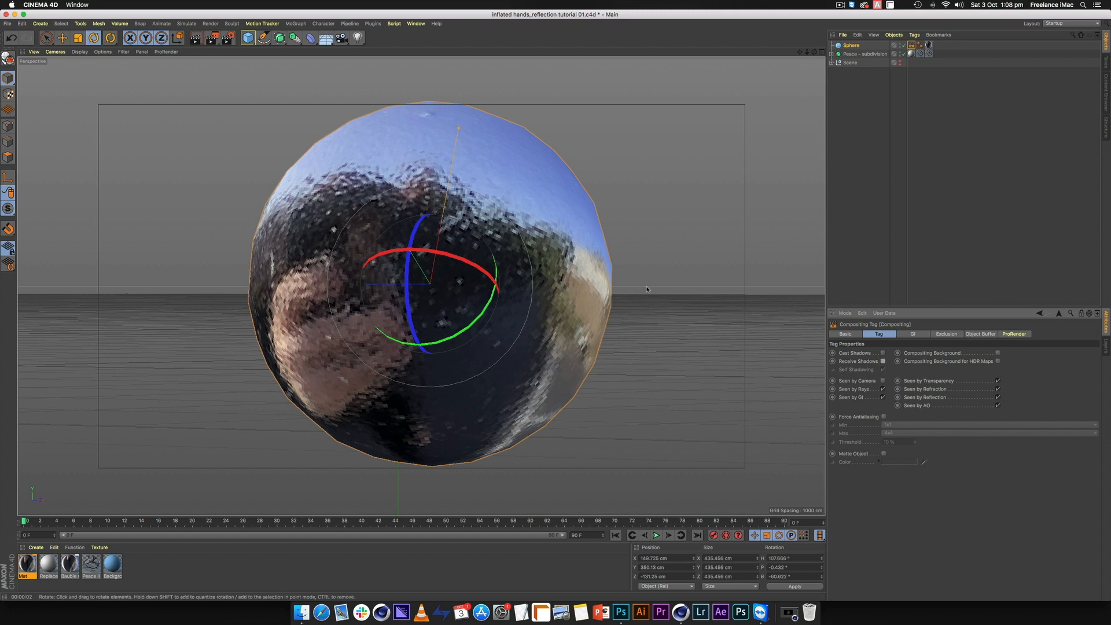
pyautogui.click(195, 39)
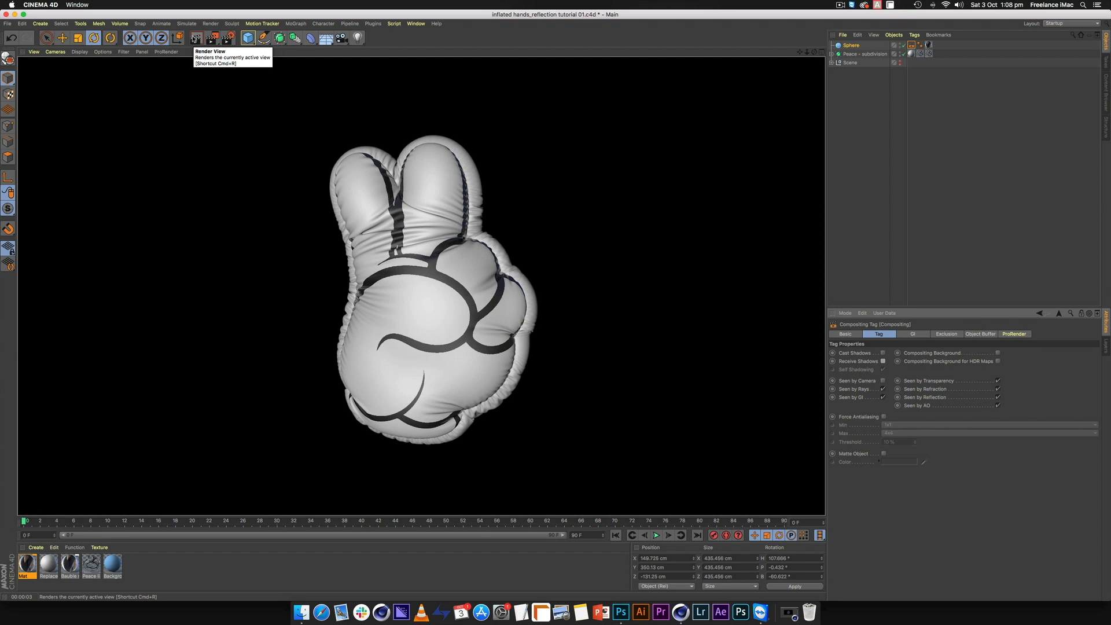
# - Create a new material with a Beckmann reflectance layer and set its roughness to 2%
pyautogui.doubleClick(164, 575)
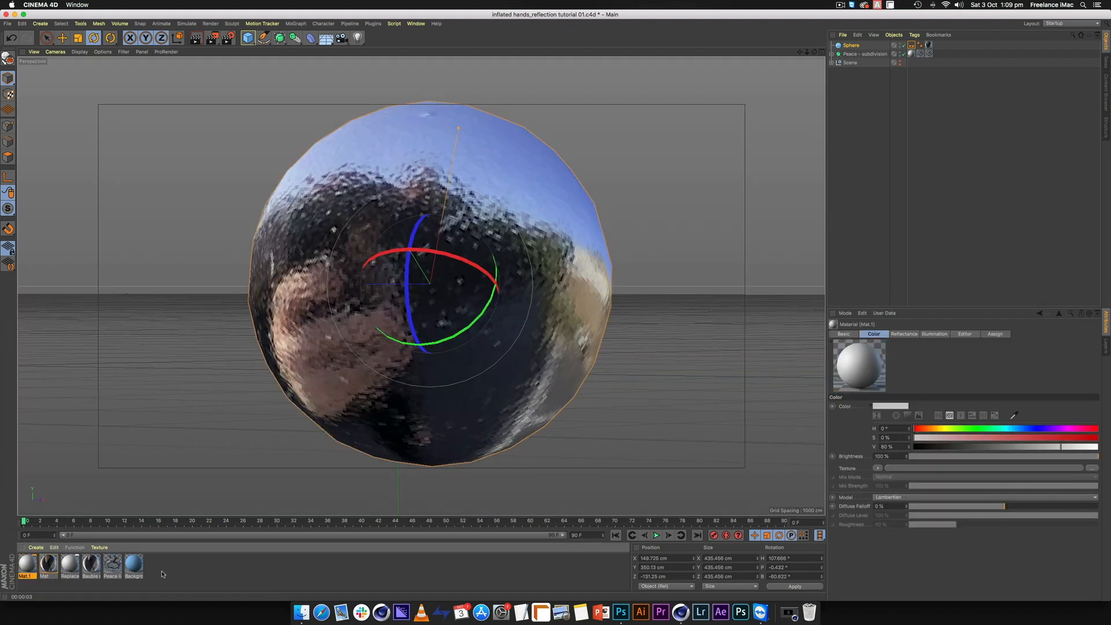
pyautogui.doubleClick(27, 563)
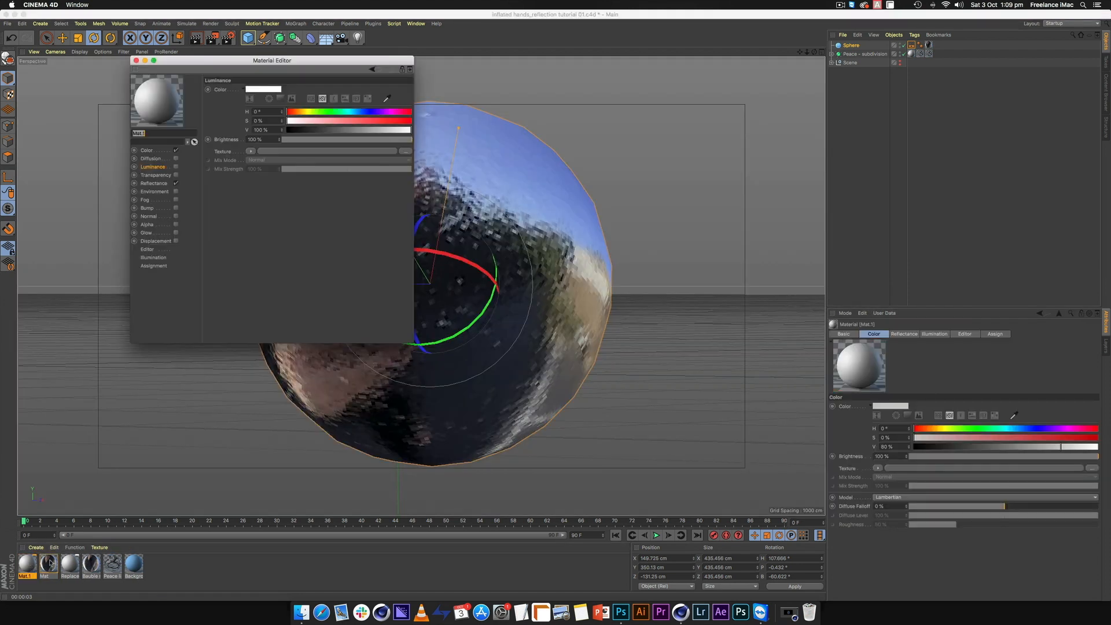
pyautogui.click(160, 183)
pyautogui.click(214, 108)
pyautogui.click(243, 108)
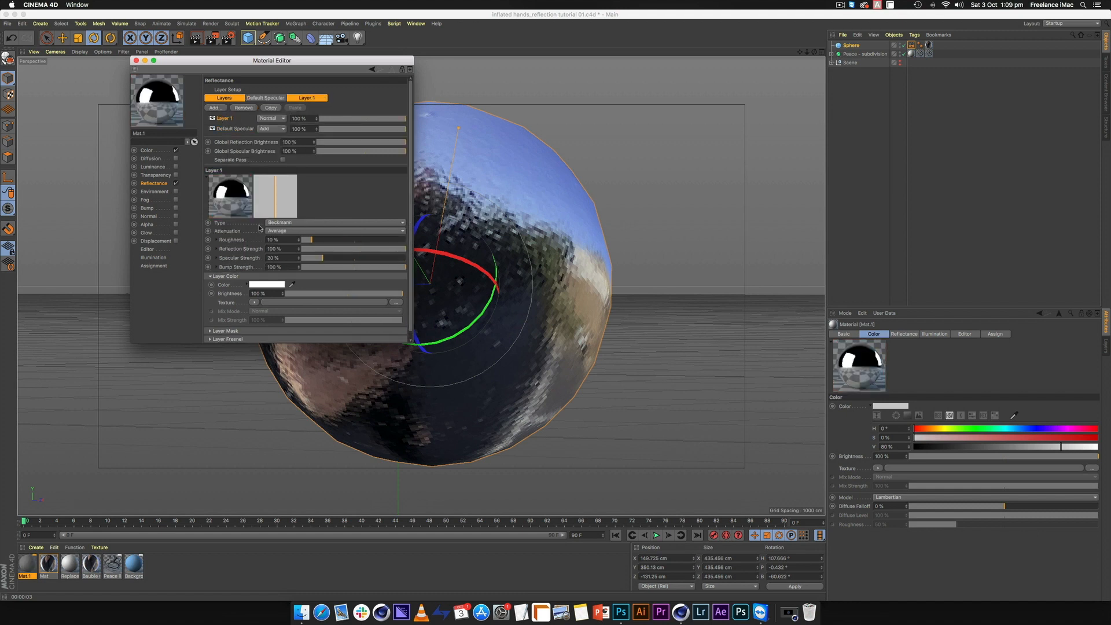
pyautogui.click(284, 240)
pyautogui.write('2')
pyautogui.press('Return')
pyautogui.moveTo(172, 65); pyautogui.dragTo(177, 69)
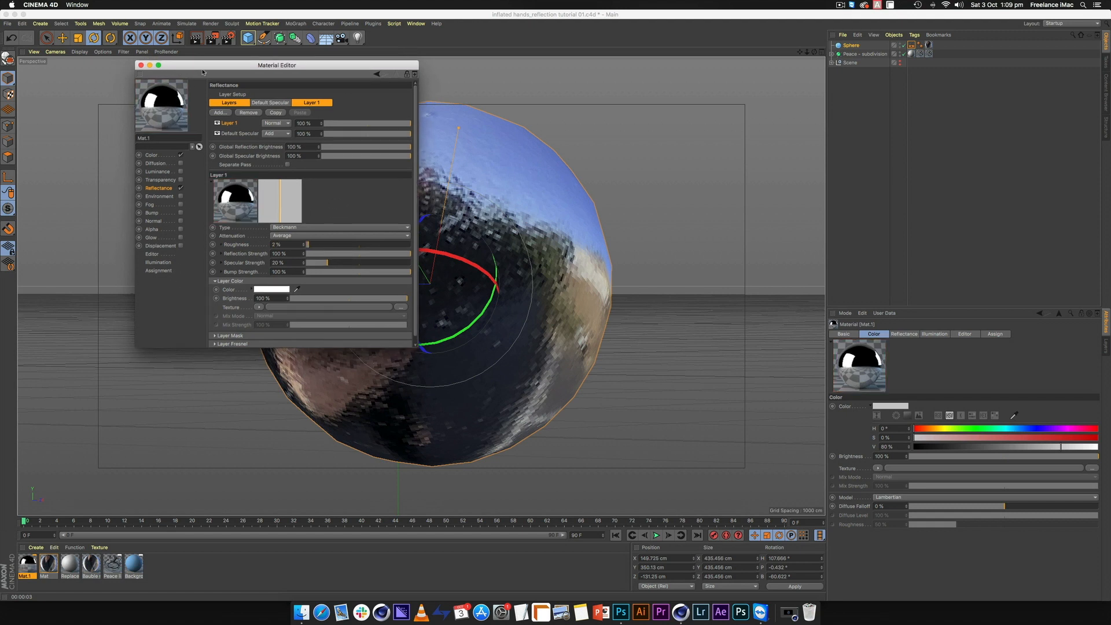
pyautogui.moveTo(212, 62); pyautogui.dragTo(73, 127)
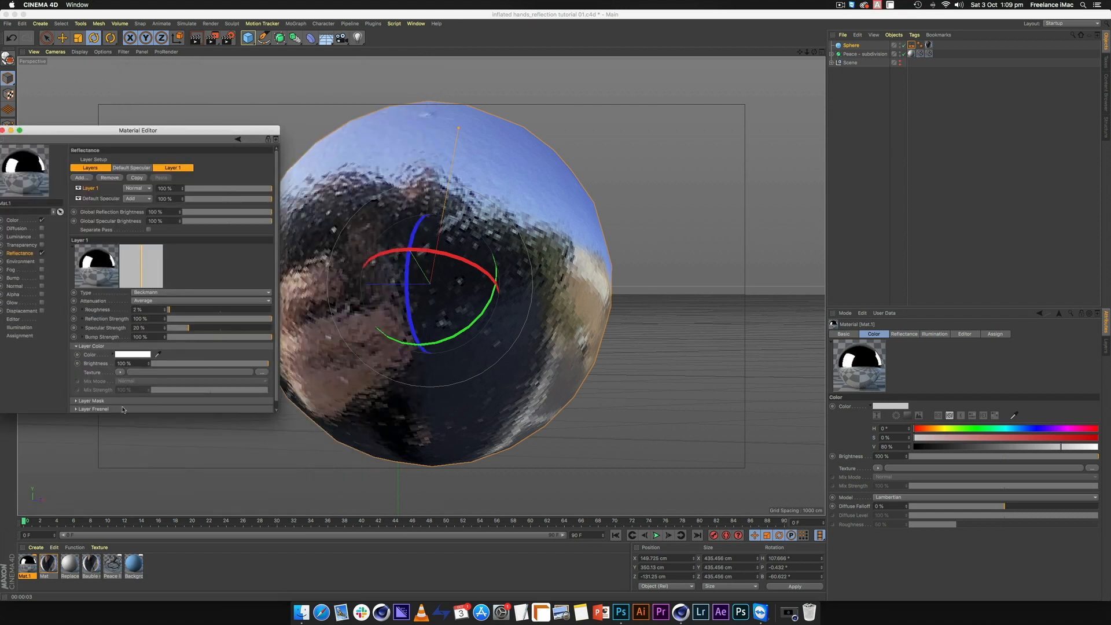
# - Replace the hand's main material with the new reflective one and hide the sphere in the editor and renderer
pyautogui.moveTo(26, 561); pyautogui.dragTo(911, 55)
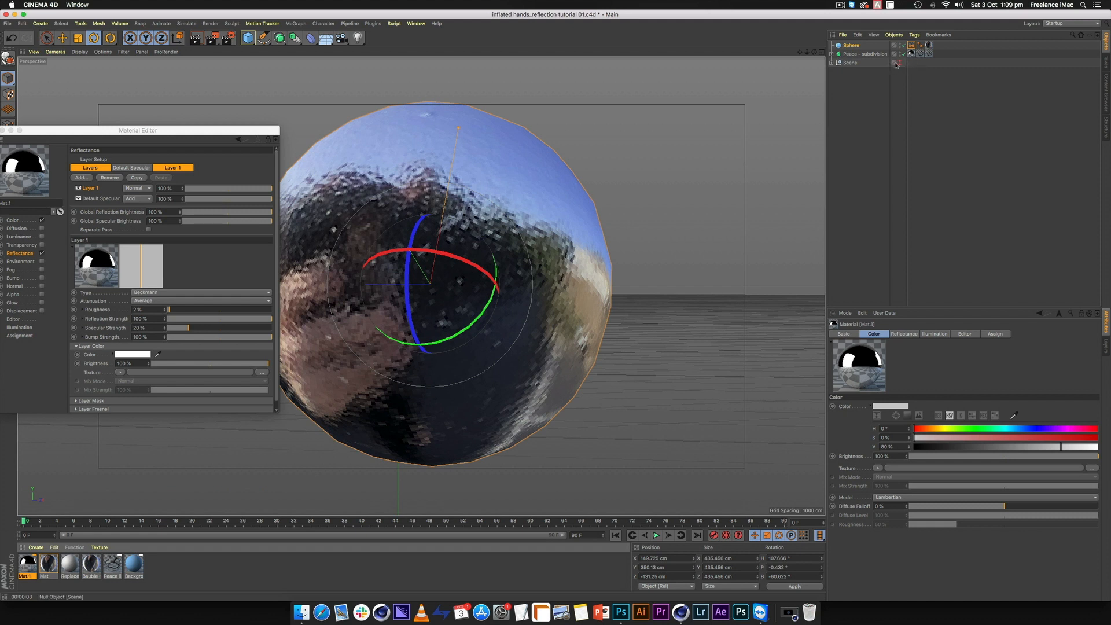
pyautogui.click(901, 45)
pyautogui.click(901, 45)
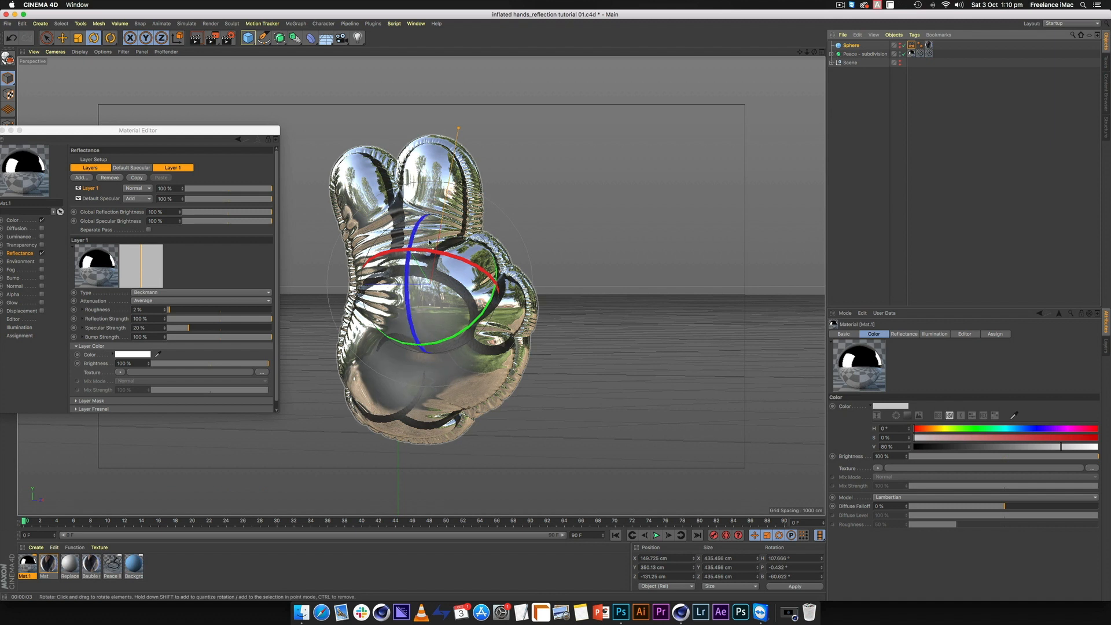
pyautogui.moveTo(178, 131); pyautogui.dragTo(208, 133)
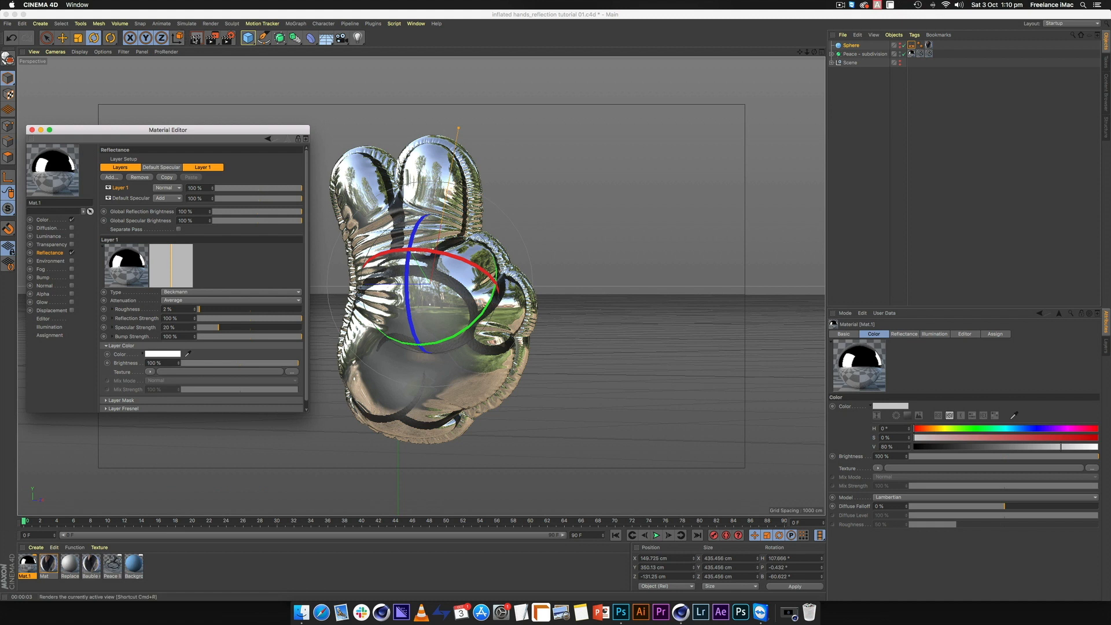
# - Render the hand without the sphere, restore the sphere's visibility and render again to compare the reflections
pyautogui.click(195, 39)
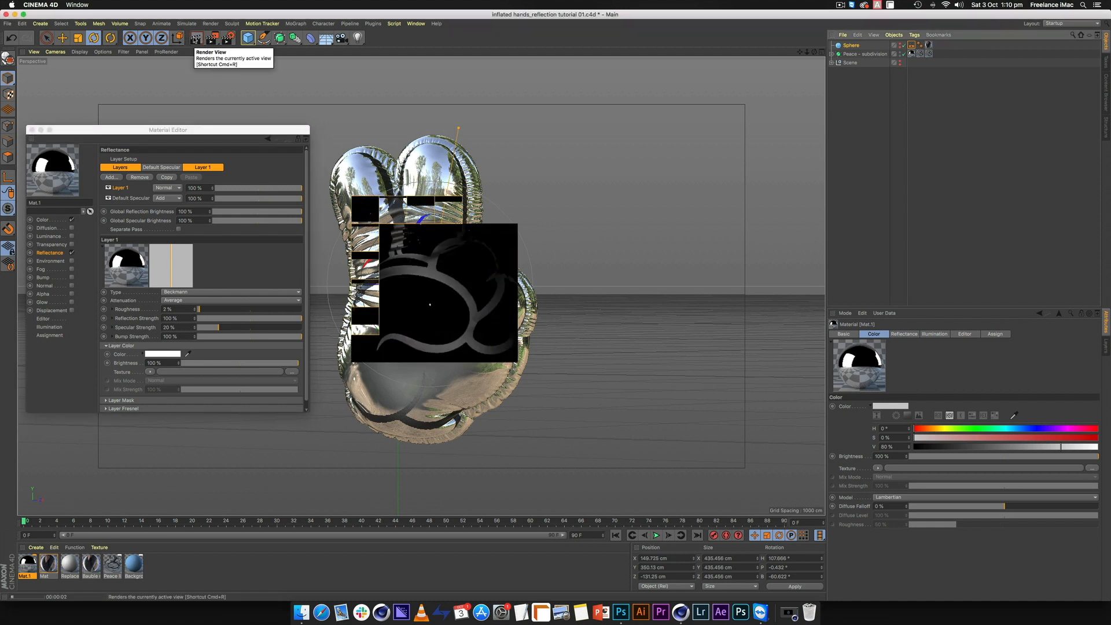
pyautogui.keyDown('alt'); pyautogui.click(900, 46); pyautogui.keyUp('alt')
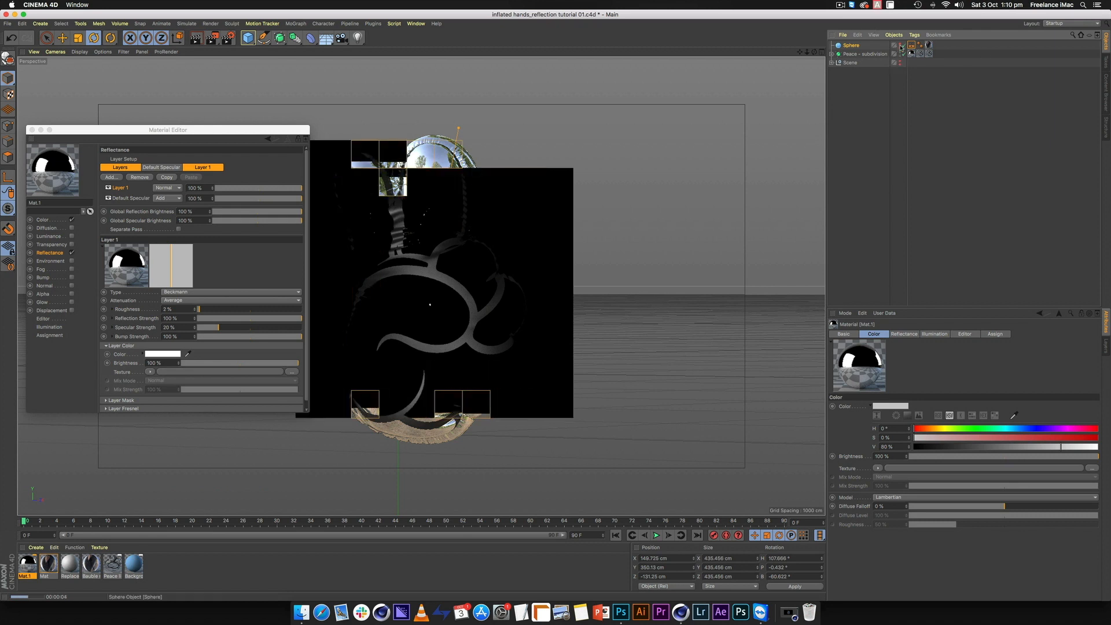
pyautogui.click(196, 39)
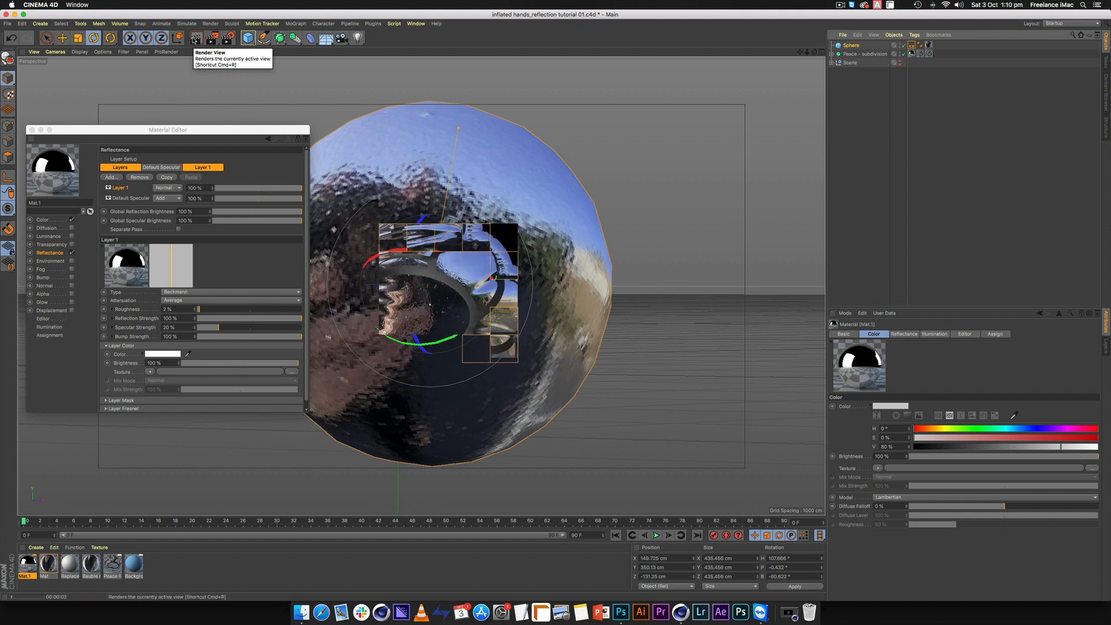
pyautogui.moveTo(247, 137); pyautogui.dragTo(193, 137)
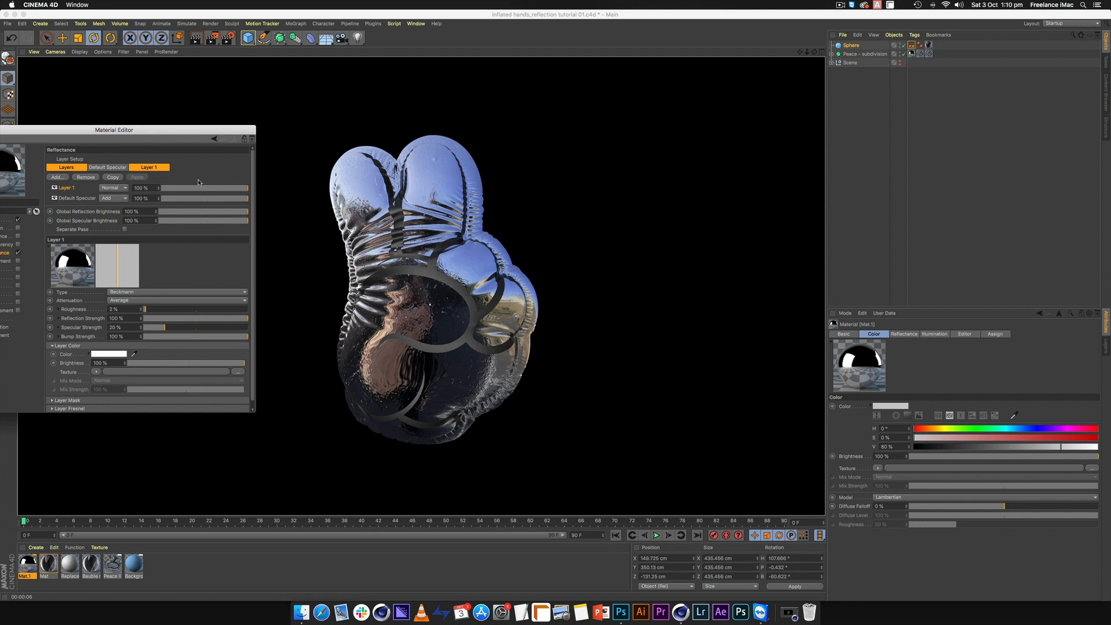
# - Enable the reflective material's Bump channel with a Noise shader and set the noise's global scale to 4%
pyautogui.moveTo(156, 134); pyautogui.dragTo(763, 141)
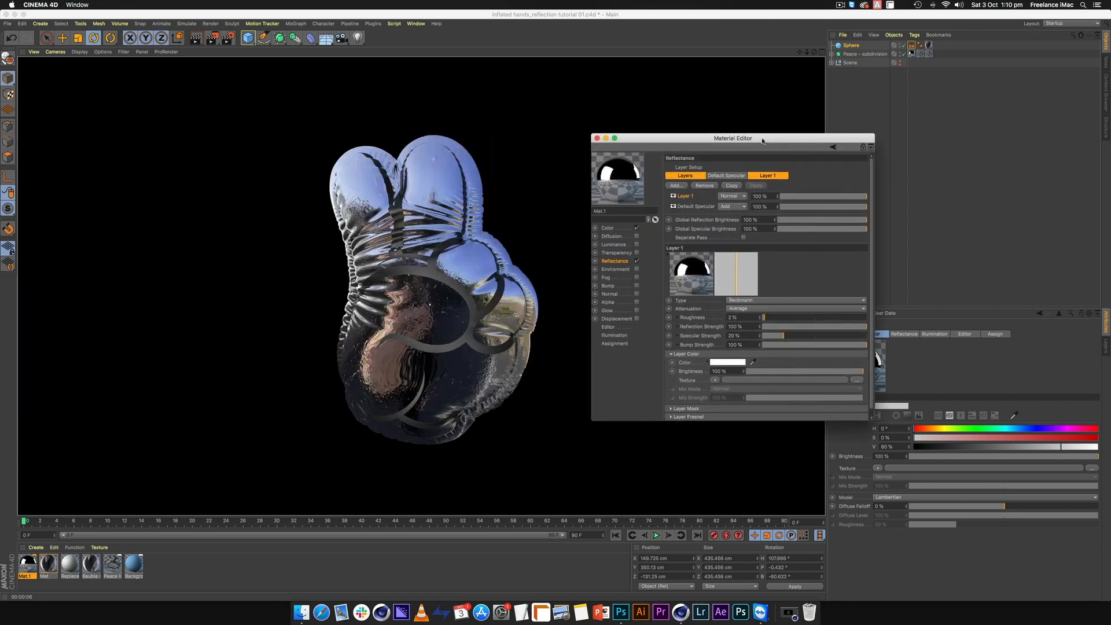
pyautogui.click(637, 286)
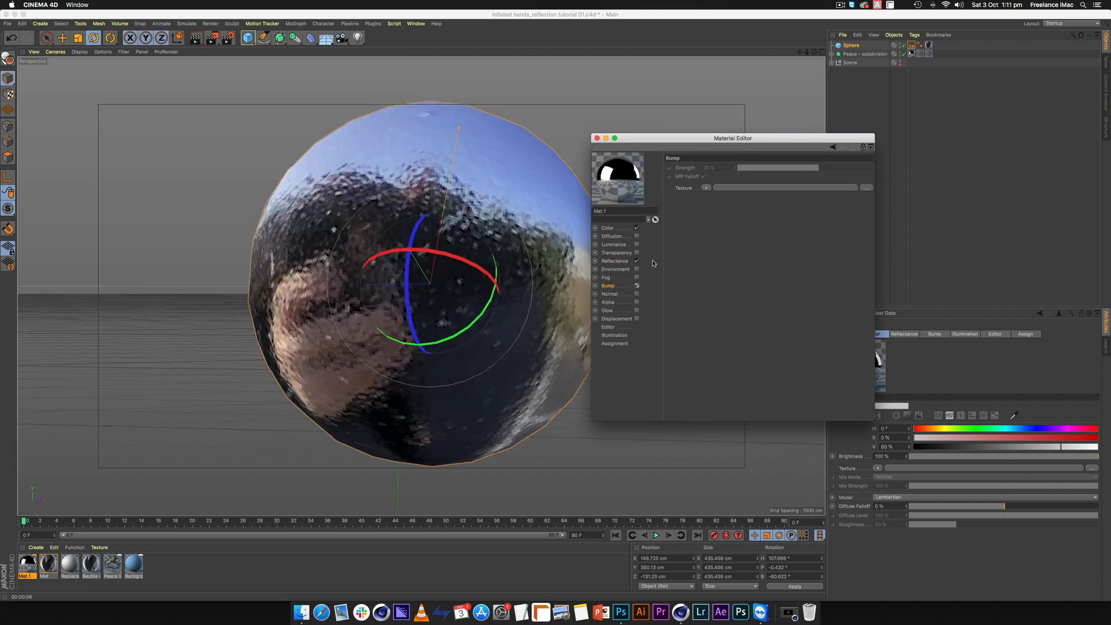
pyautogui.click(706, 188)
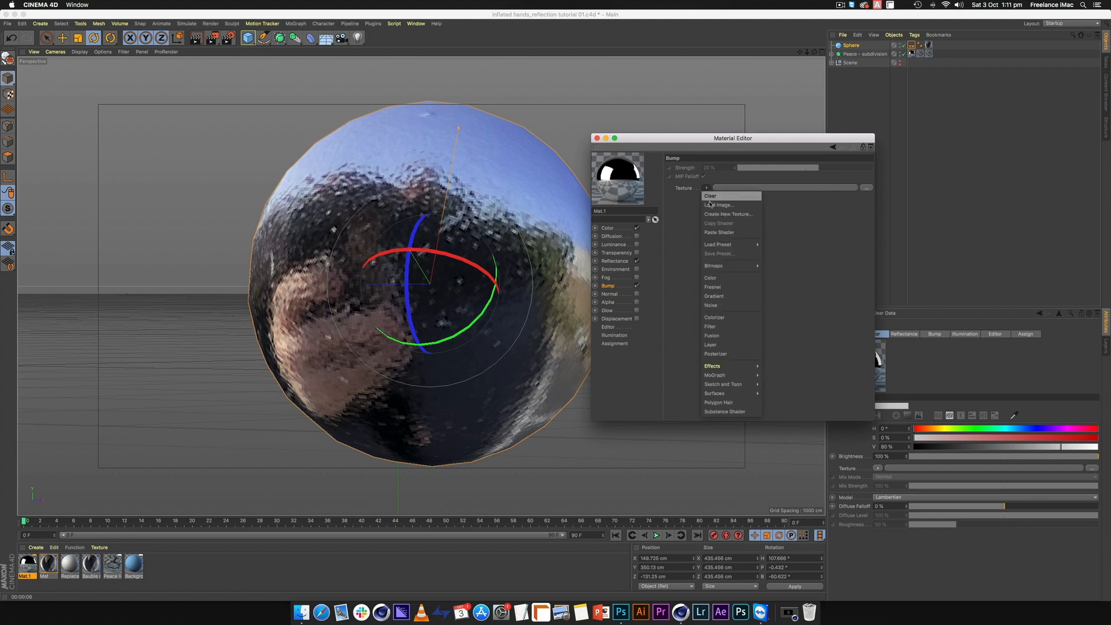
pyautogui.click(721, 306)
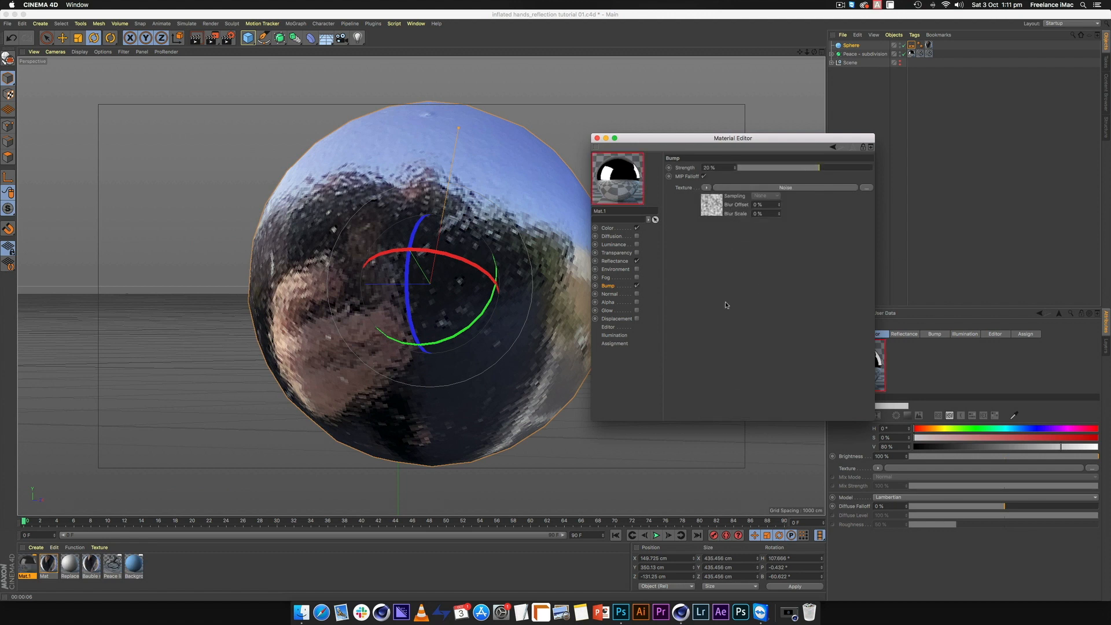
pyautogui.click(713, 203)
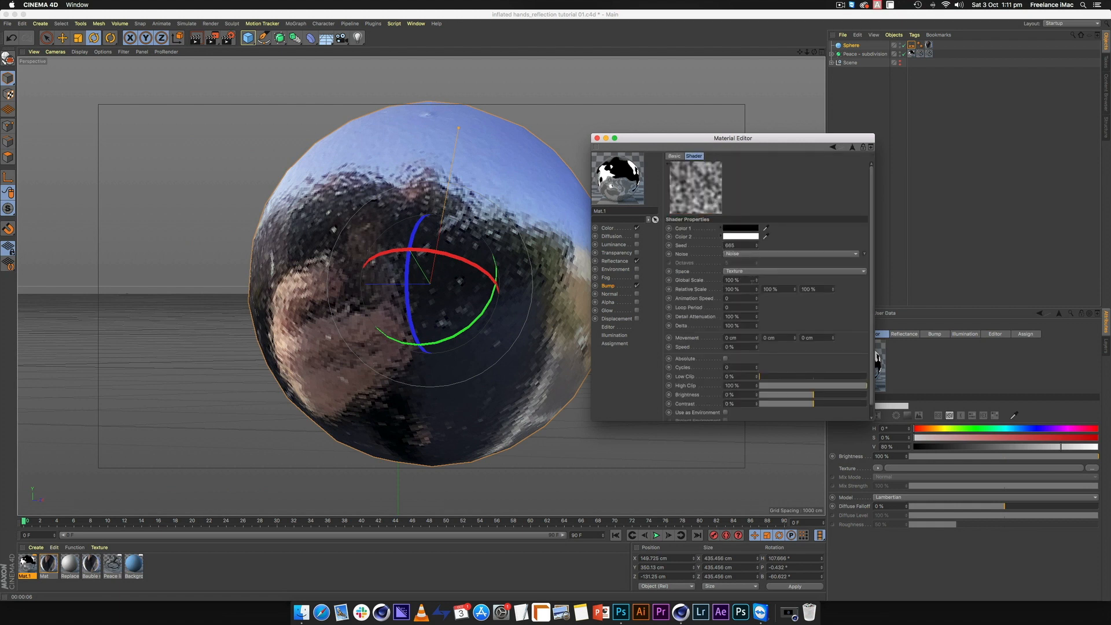
pyautogui.moveTo(754, 280); pyautogui.dragTo(674, 273)
pyautogui.write('4')
pyautogui.press('Return')
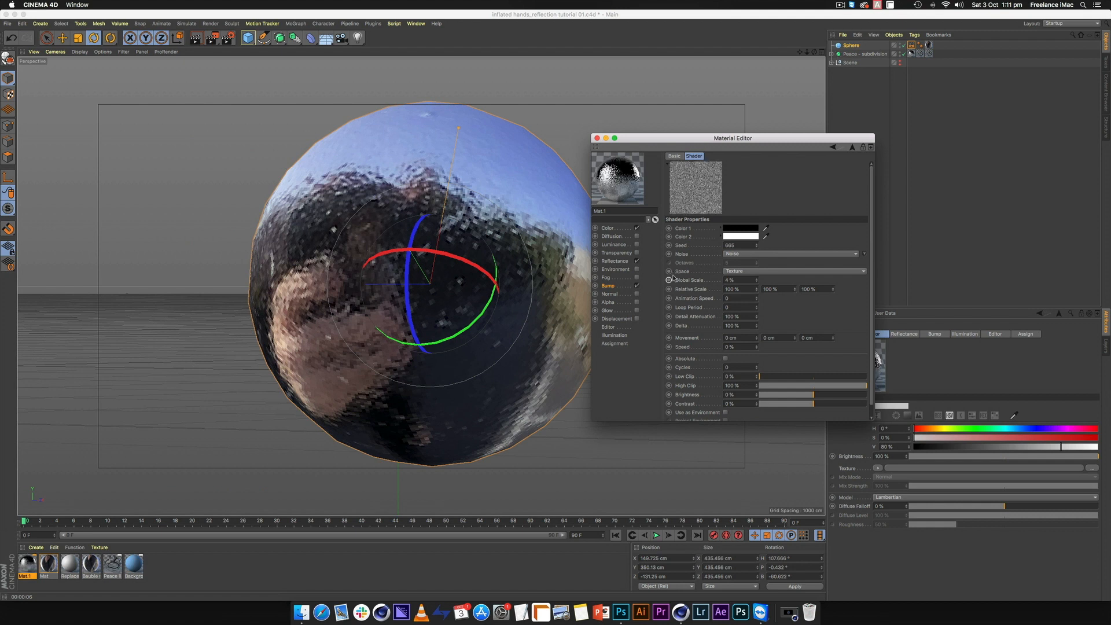
# - Return to the material's Bump channel and set the bump strength to 2%
pyautogui.click(608, 286)
pyautogui.moveTo(733, 168); pyautogui.dragTo(681, 164)
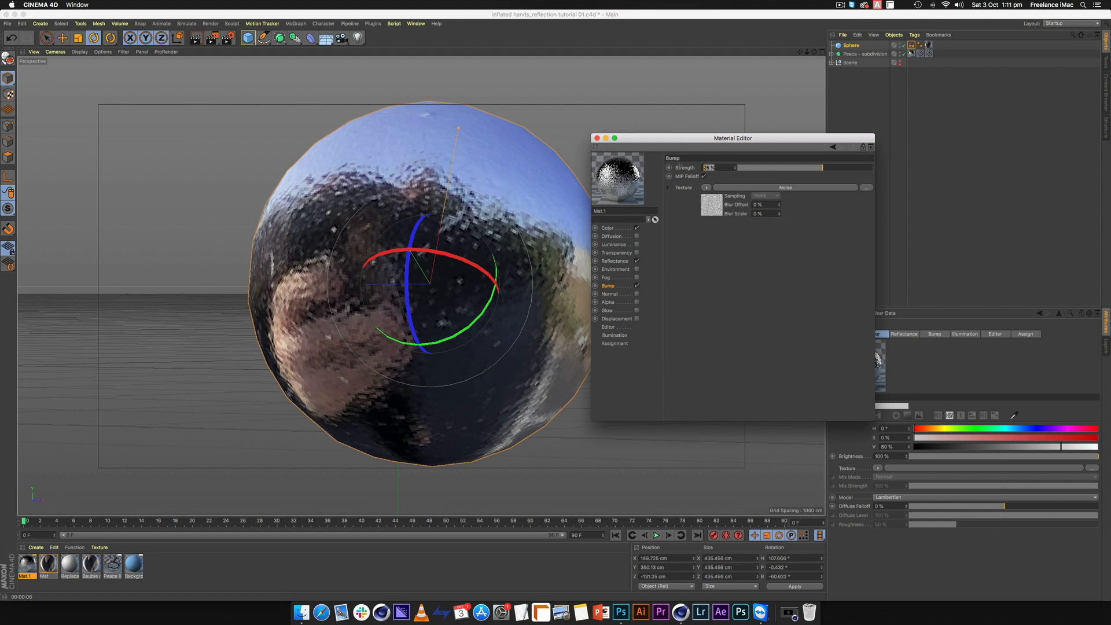
pyautogui.write('2')
pyautogui.press('Return')
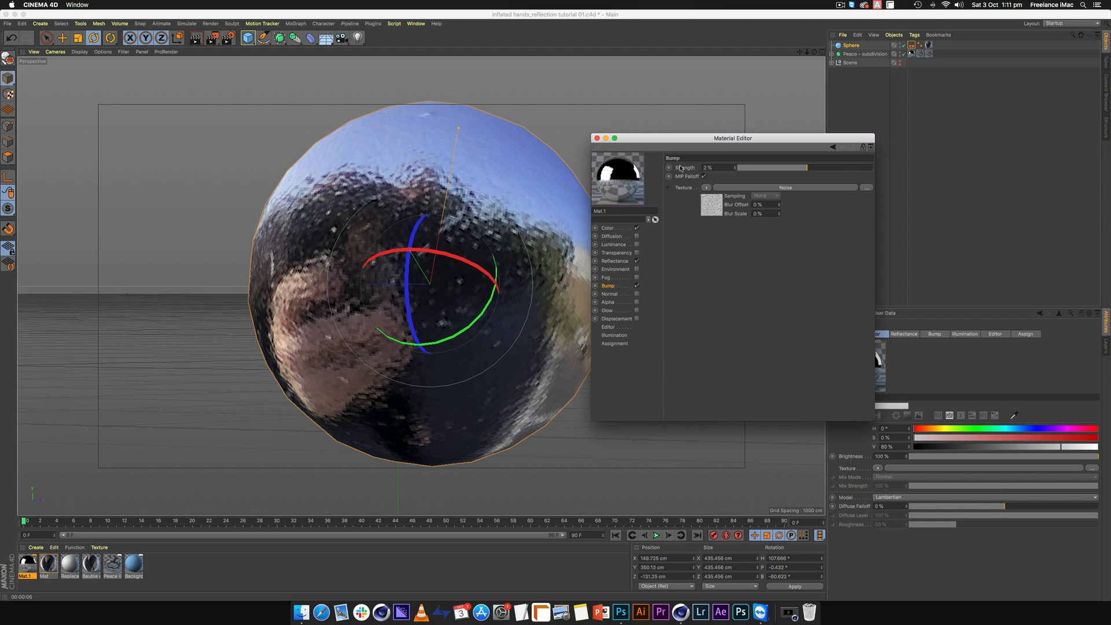
# - Render the view to check the bump on the hand's reflections and close the Material Editor
pyautogui.click(197, 41)
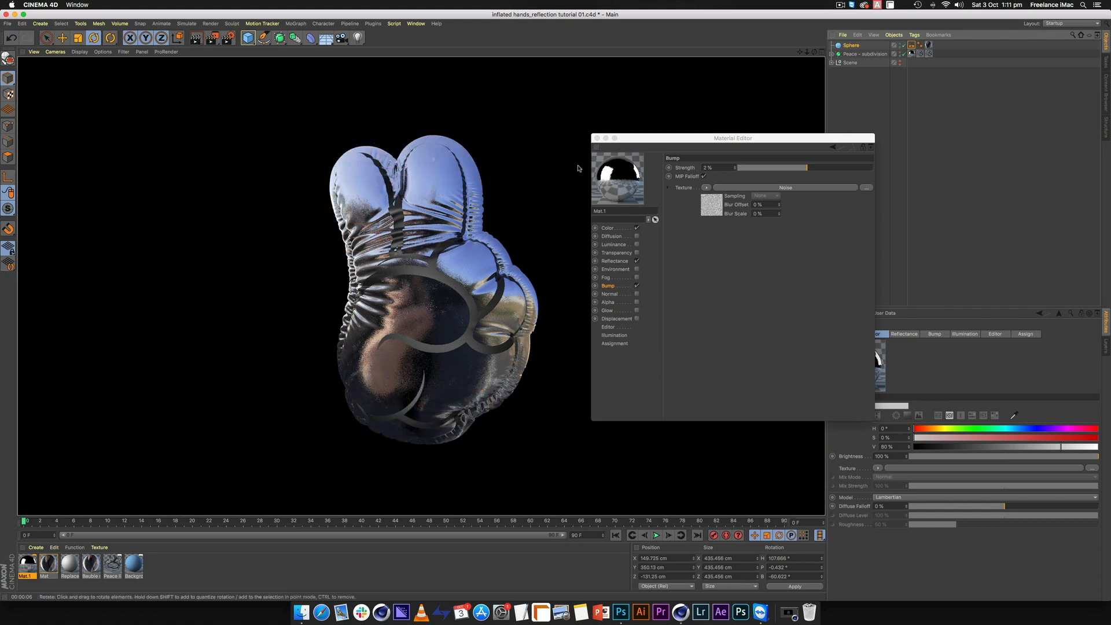
pyautogui.click(597, 138)
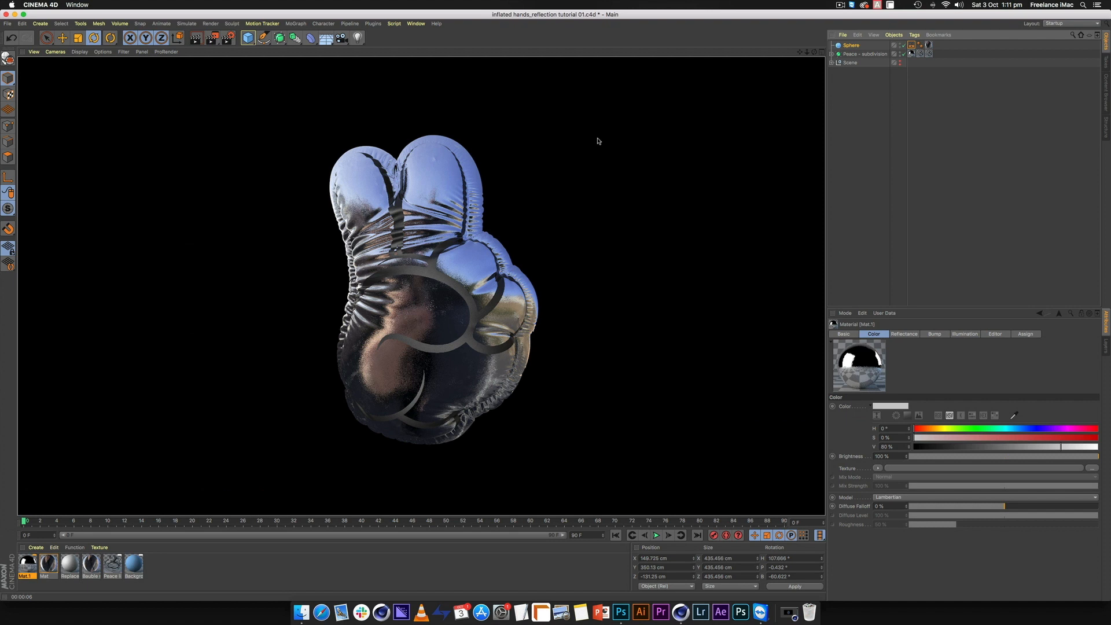
# - Delete the Sphere object and turn on the preset small reflection sphere inside the Scene group
pyautogui.click(850, 46)
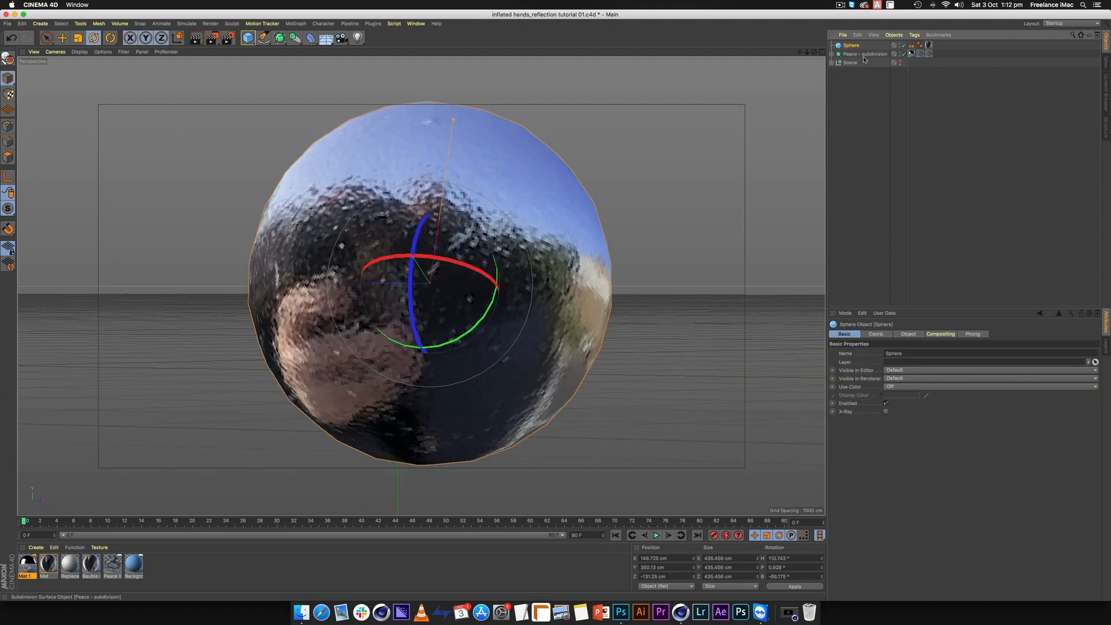
pyautogui.press('Delete')
pyautogui.click(831, 54)
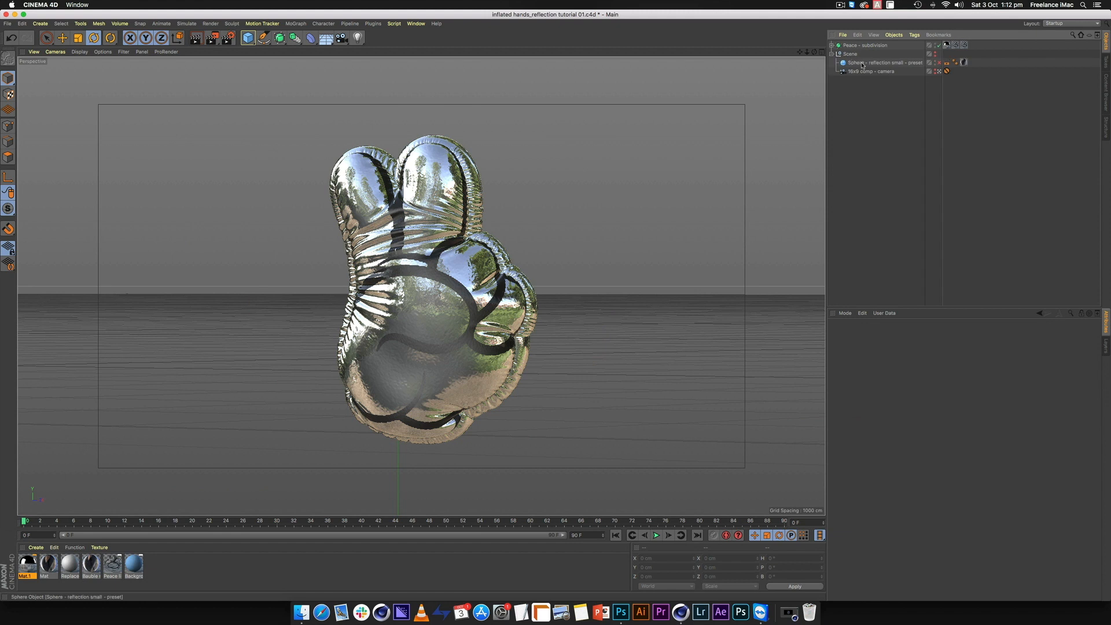
pyautogui.click(861, 64)
pyautogui.click(938, 63)
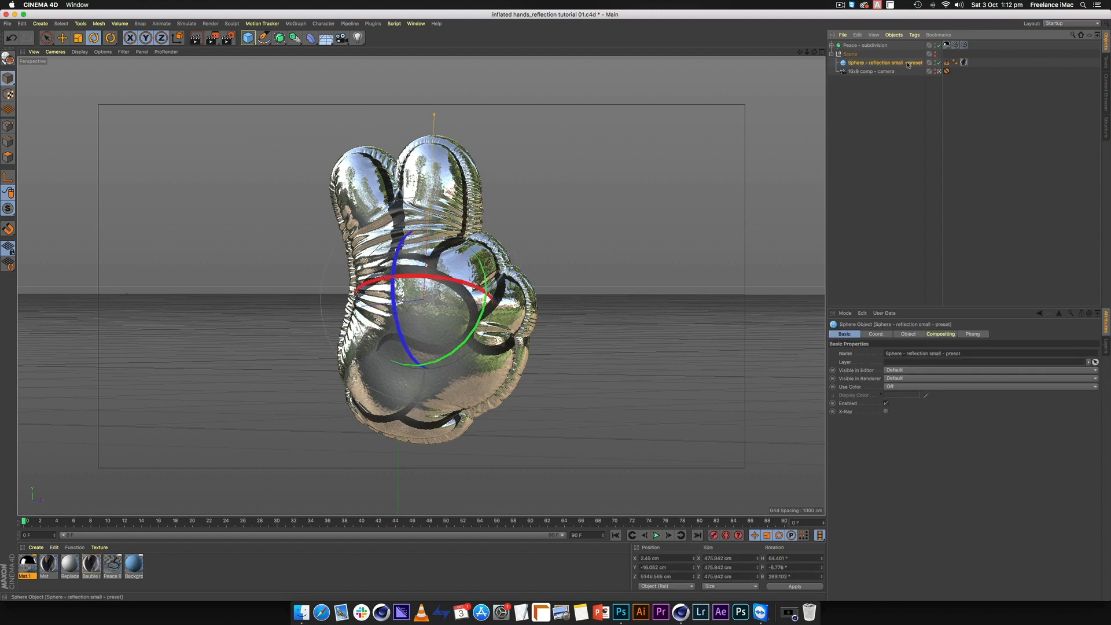
pyautogui.click(935, 54)
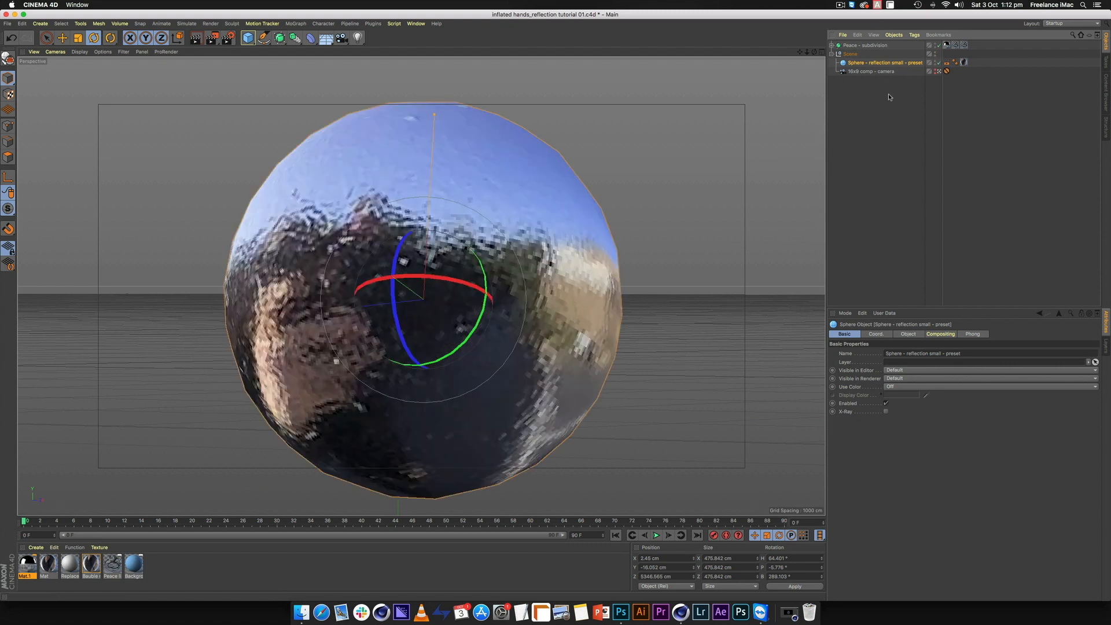
# - Render the view with the preset reflection sphere surrounding the hand
pyautogui.click(888, 95)
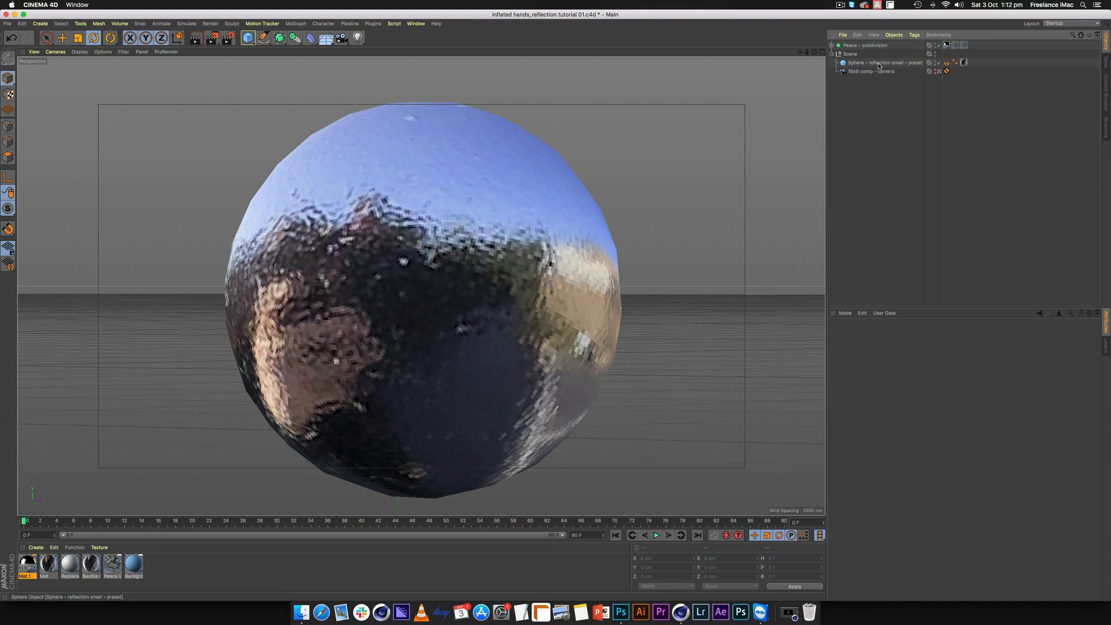
pyautogui.click(878, 63)
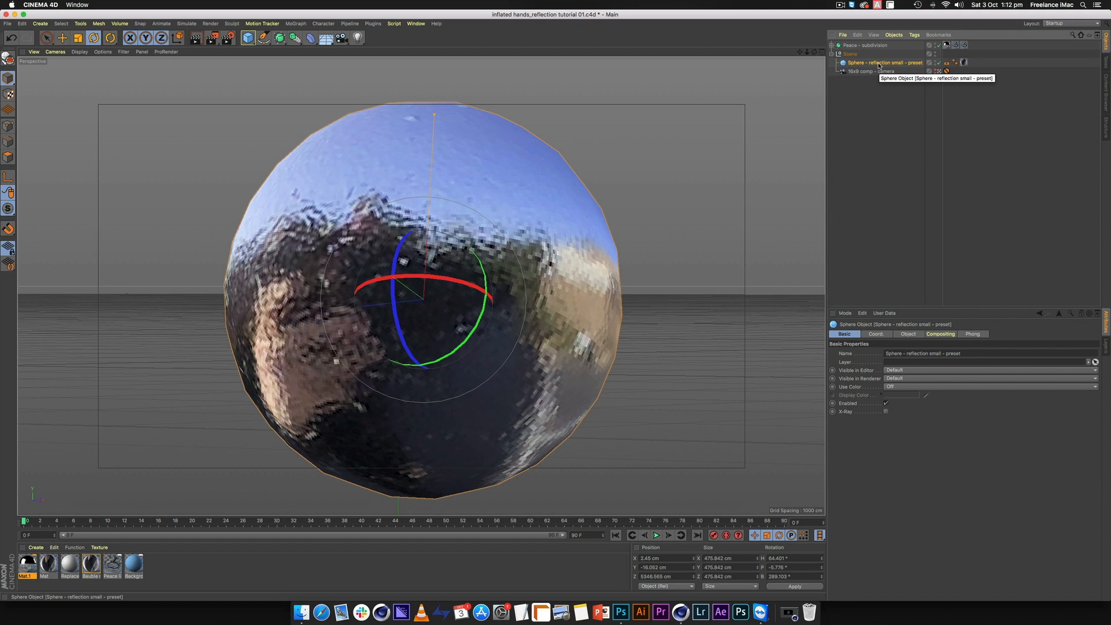
pyautogui.click(893, 85)
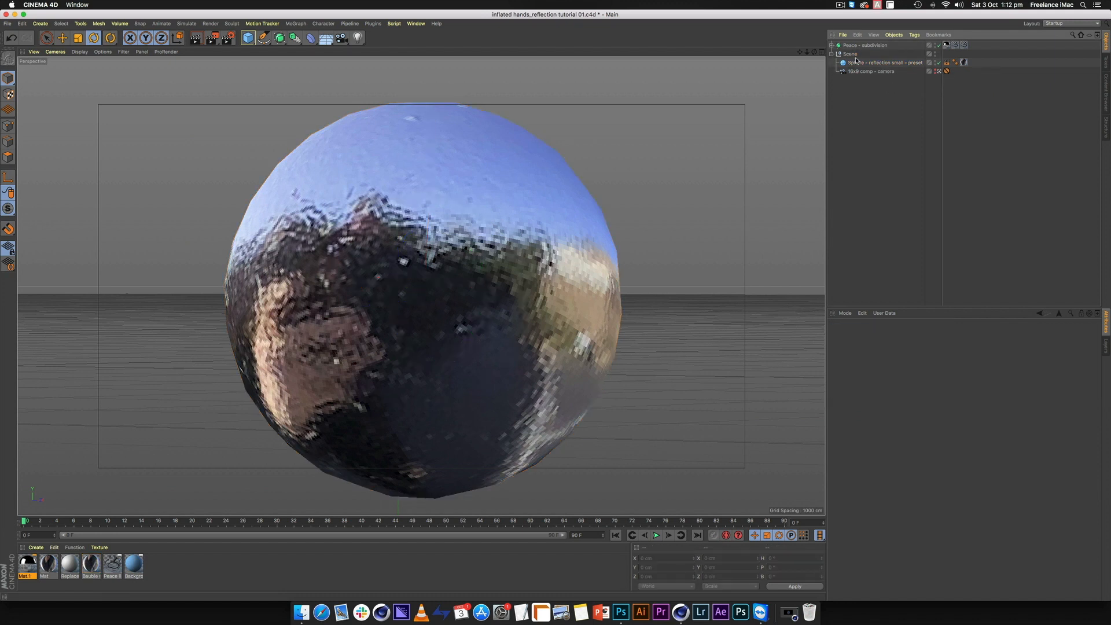
pyautogui.click(195, 38)
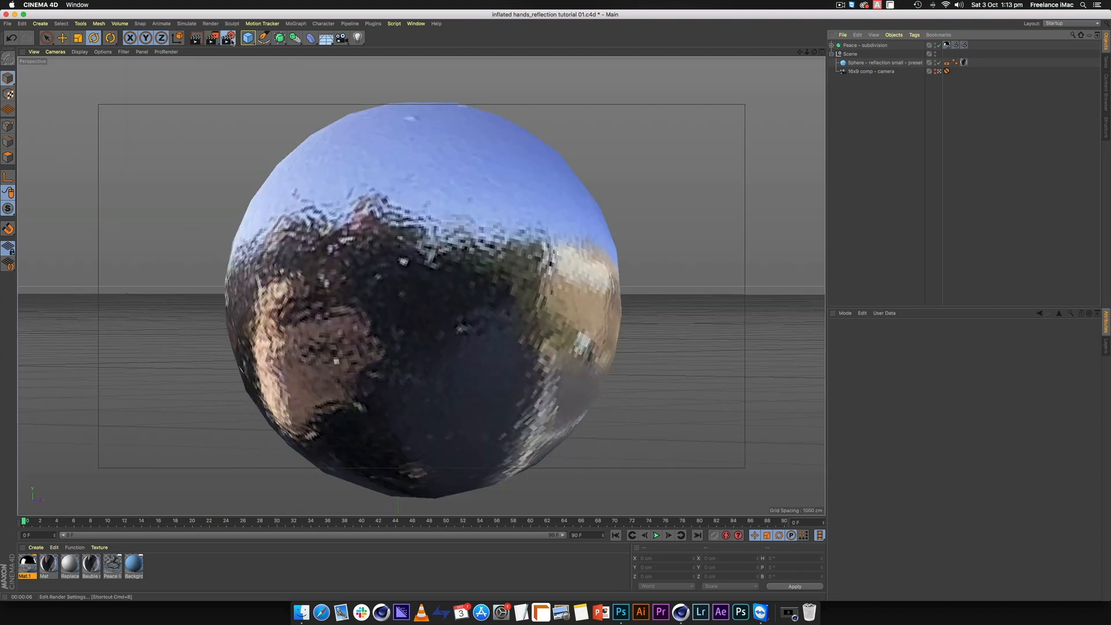
# - Switch the project's renderer to Physical in the Render Settings
pyautogui.click(228, 38)
pyautogui.moveTo(268, 34); pyautogui.dragTo(593, 158)
pyautogui.click(611, 175)
pyautogui.click(614, 184)
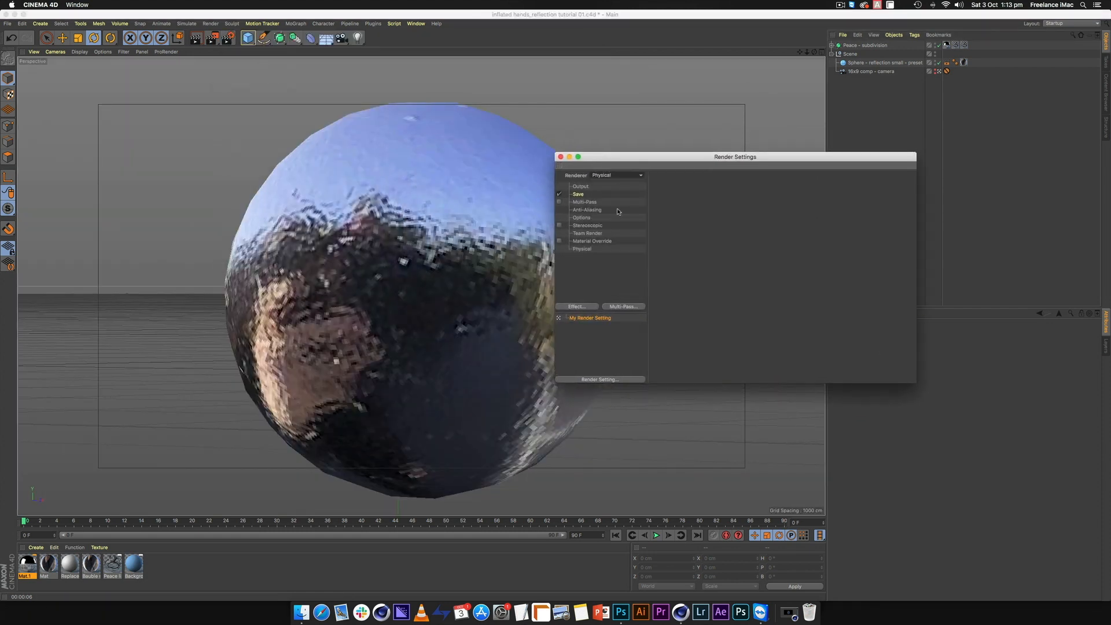
# - Add the Ambient Occlusion effect and set its maximum ray length to 600 cm
pyautogui.click(577, 307)
pyautogui.click(617, 362)
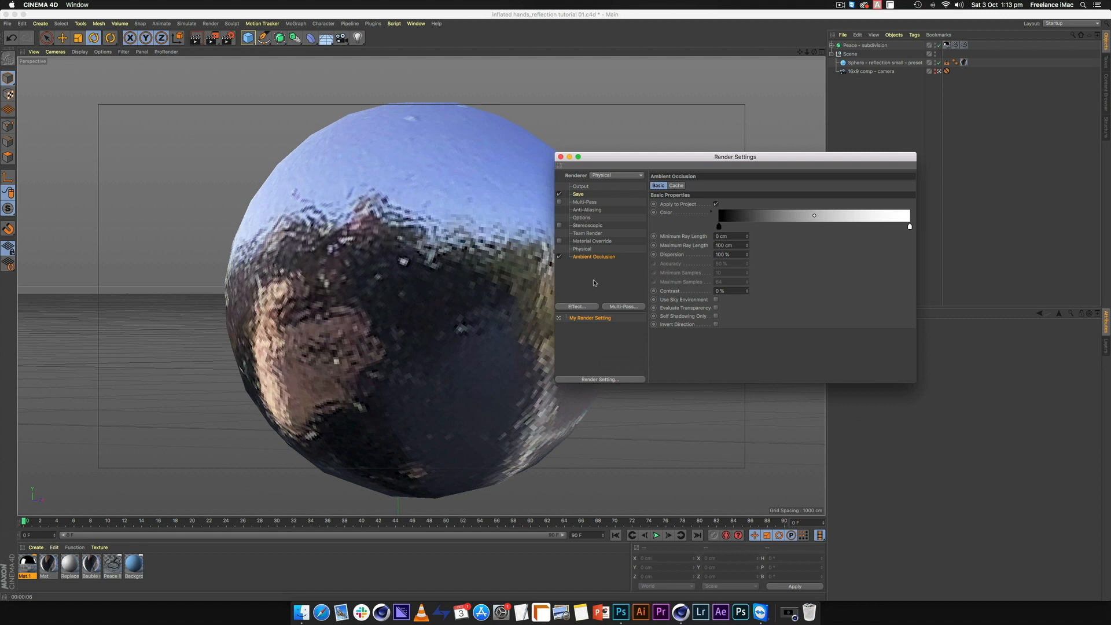
pyautogui.moveTo(738, 245); pyautogui.dragTo(686, 243)
pyautogui.write('600')
pyautogui.press('Return')
# - Add Global Illumination with Quasi-Monte Carlo (QMC) as both the primary and secondary method
pyautogui.click(574, 307)
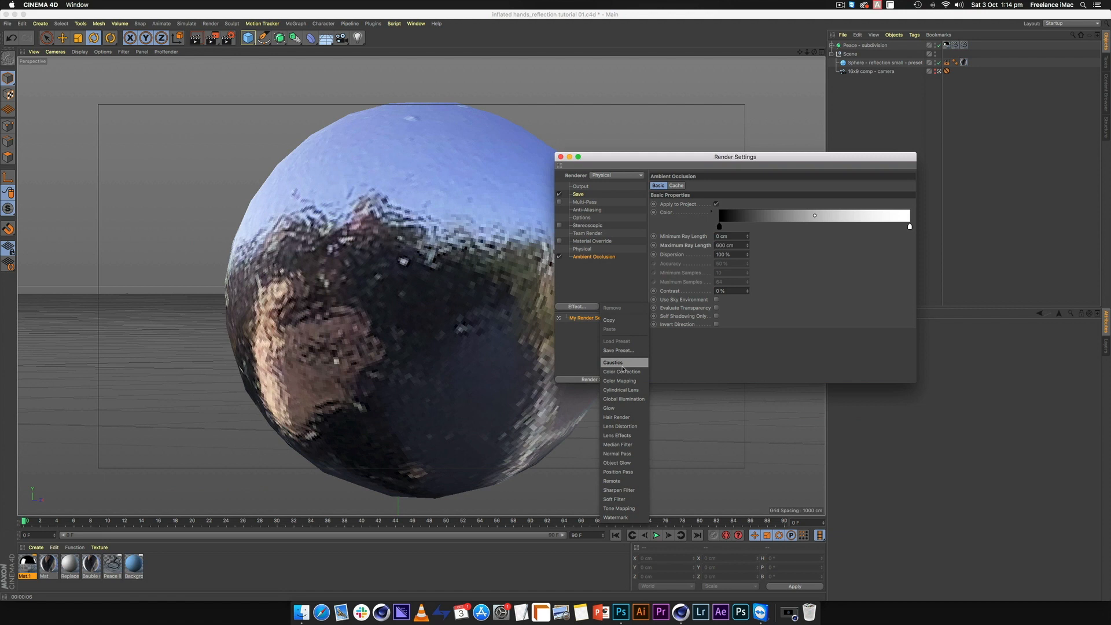
pyautogui.click(634, 403)
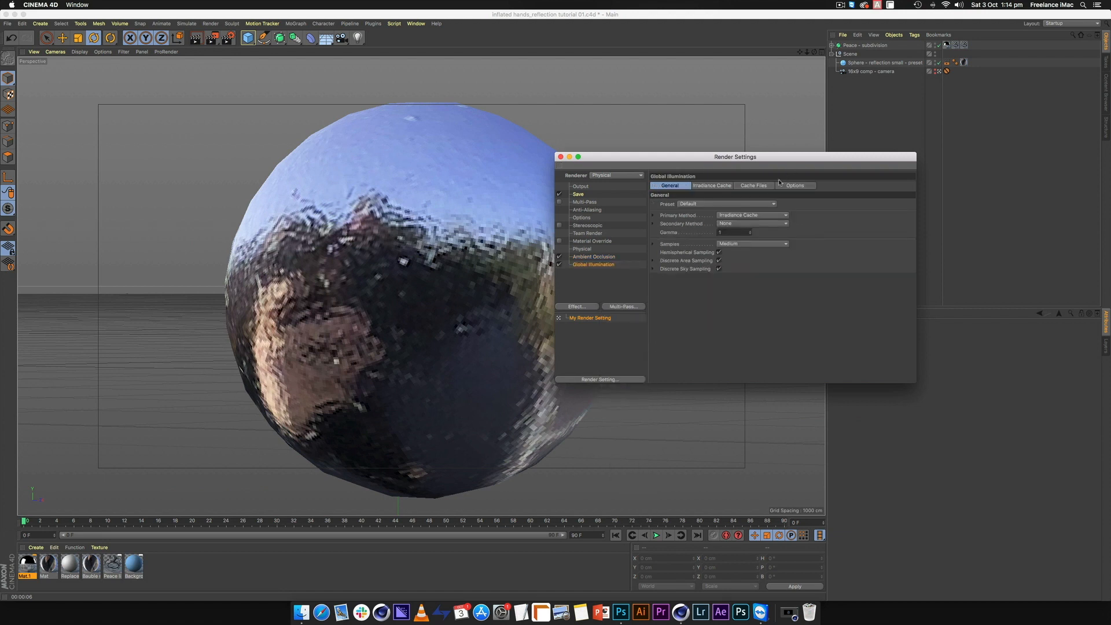
pyautogui.click(743, 216)
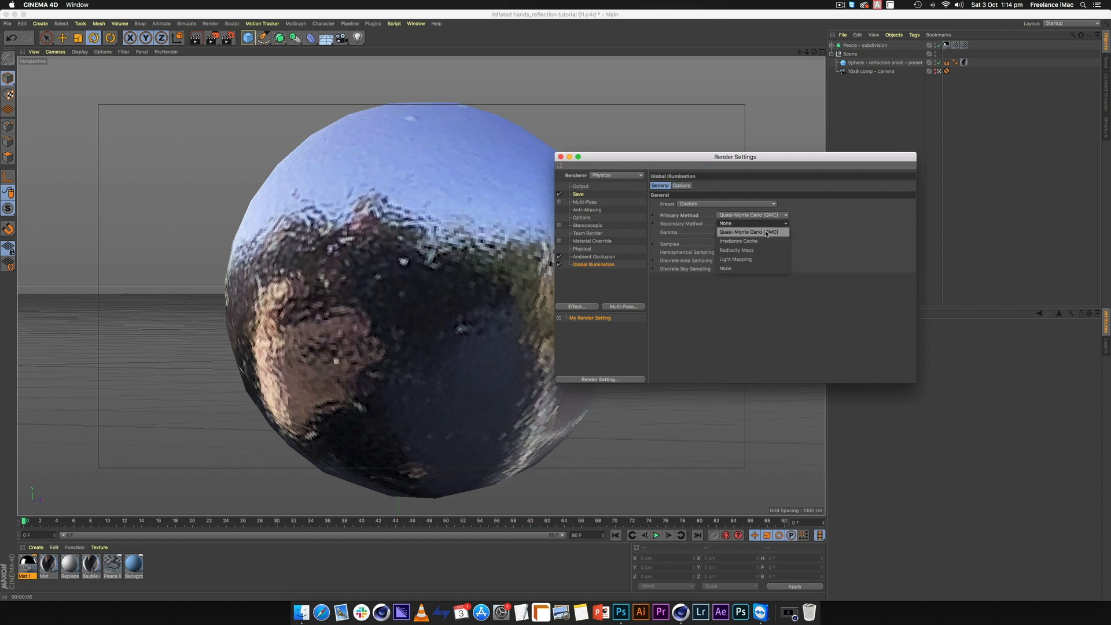
pyautogui.click(762, 225)
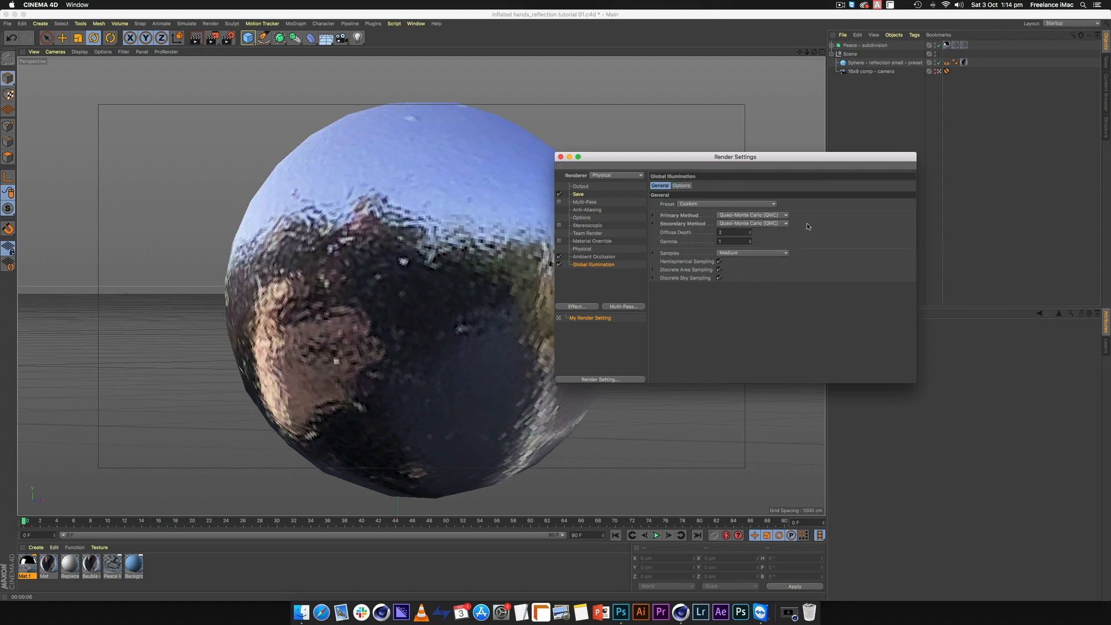
# - Switch the Global Illumination samples to Custom Sample Count and set the count to 100
pyautogui.click(730, 253)
pyautogui.click(744, 262)
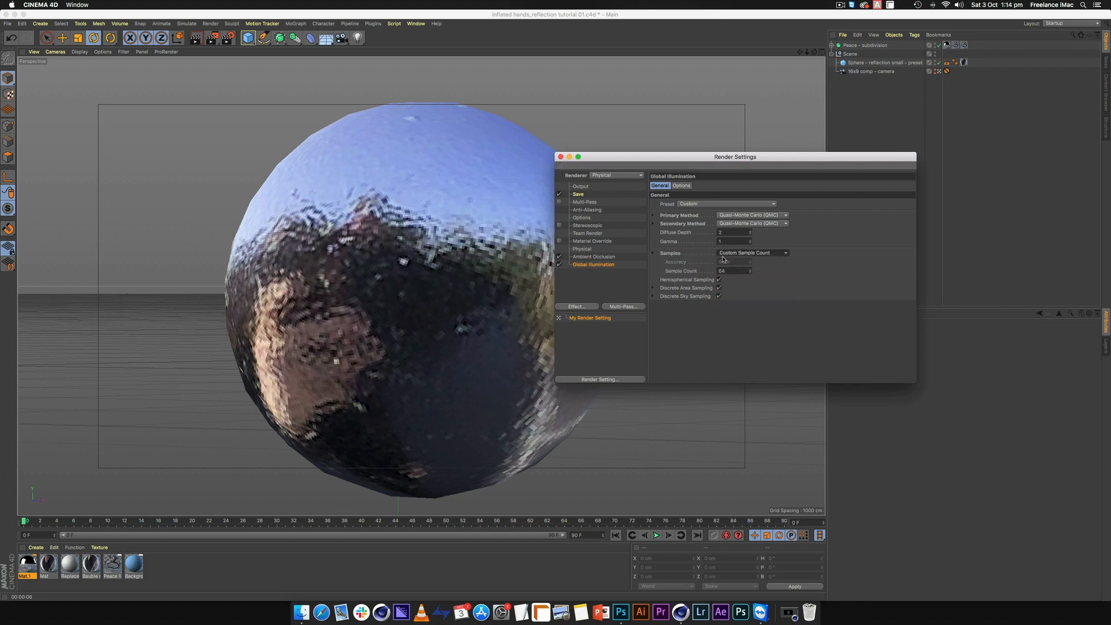
pyautogui.doubleClick(740, 270)
pyautogui.write('100')
# - Set the Physical renderer's sampler to Fixed with Custom sampling quality and 4 sampling subdivisions
pyautogui.click(583, 249)
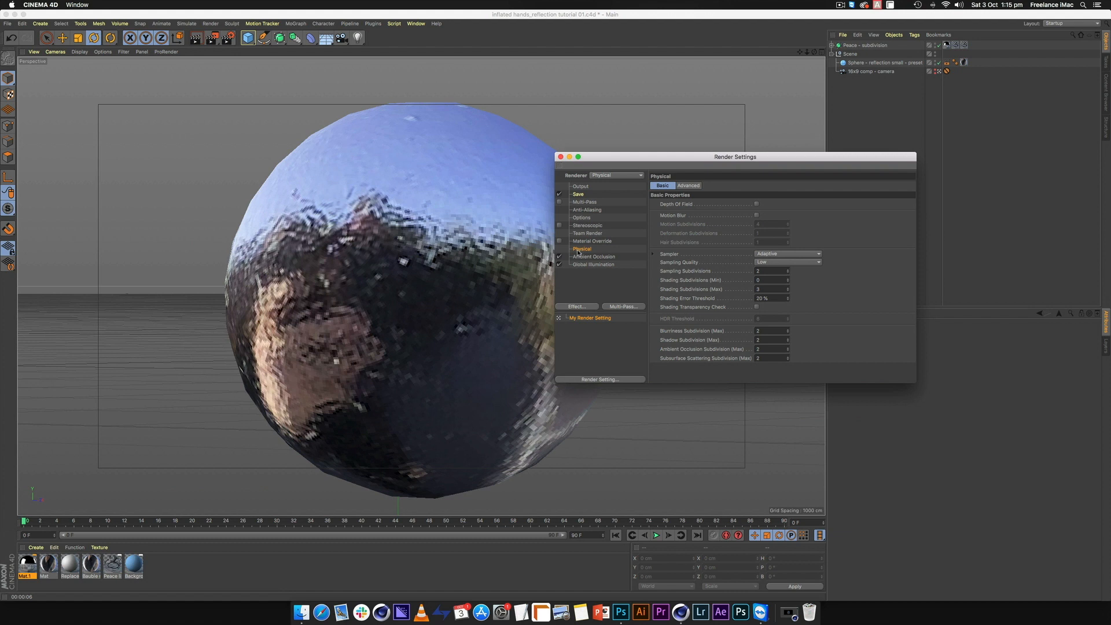
pyautogui.click(808, 255)
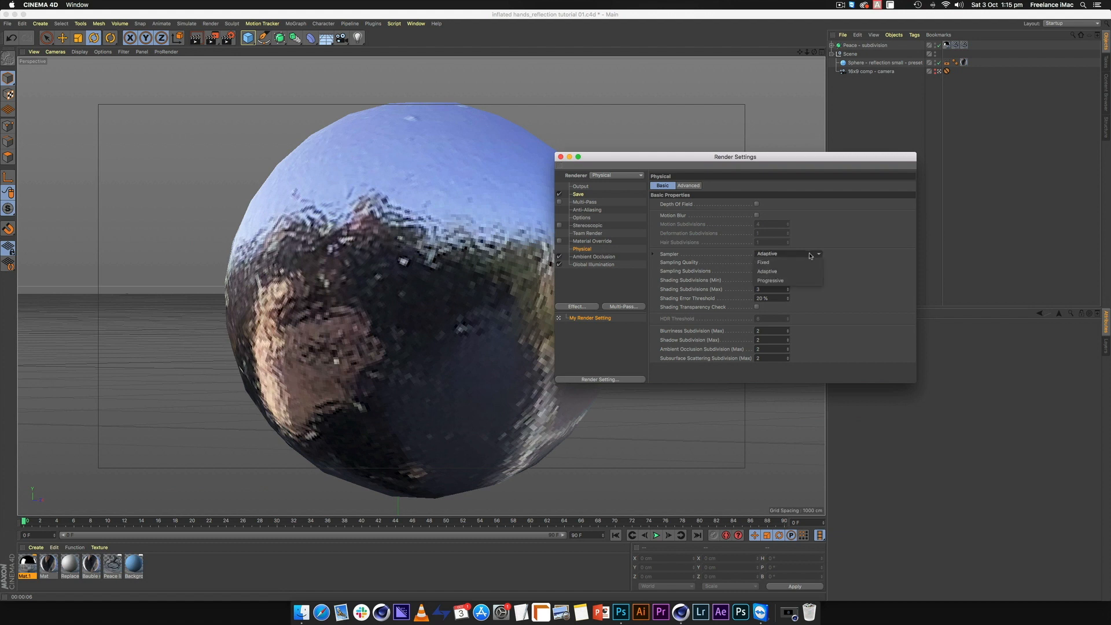
pyautogui.click(771, 263)
pyautogui.click(772, 263)
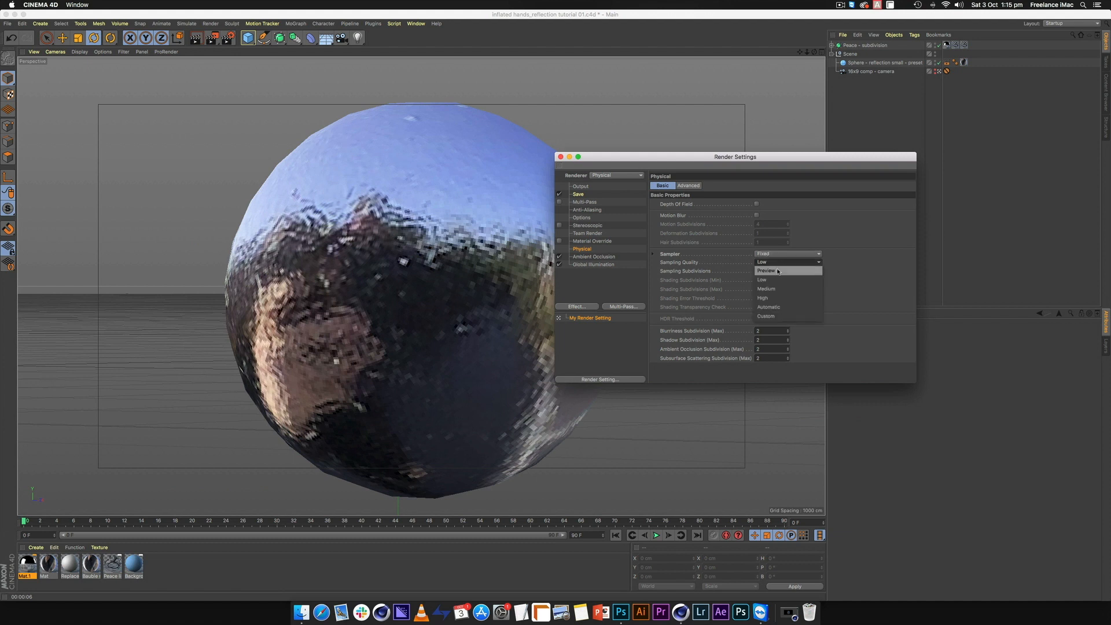
pyautogui.click(774, 317)
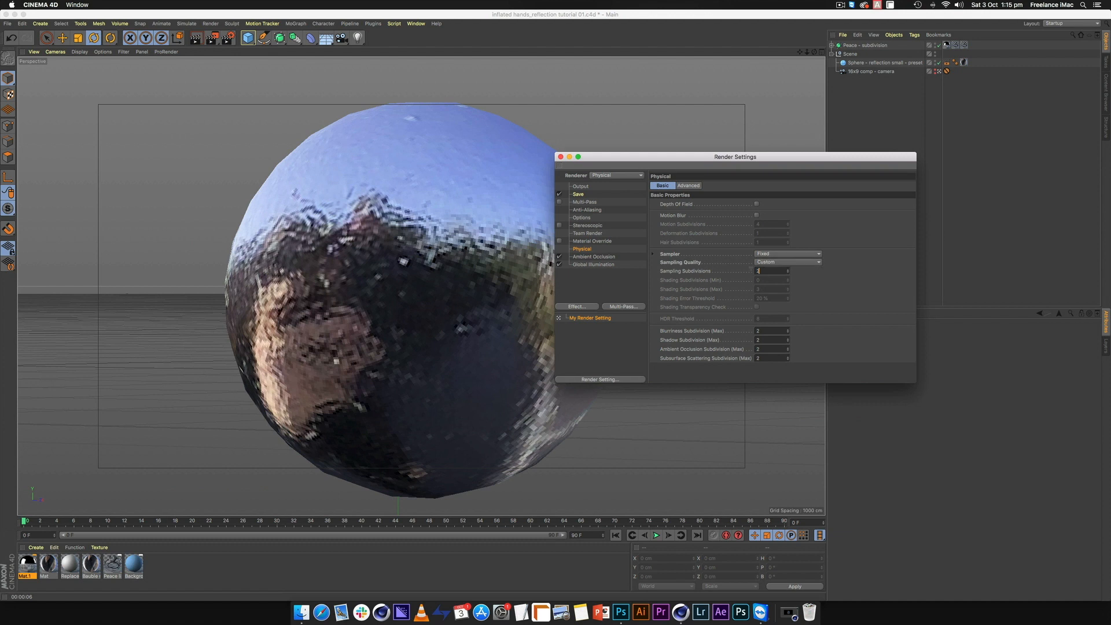
pyautogui.write('4')
pyautogui.press('Return')
# - Set the maximum subdivisions to 5 for blurriness, 3 for shadow, 4 for ambient occlusion and 3 for subsurface scattering
pyautogui.moveTo(765, 330); pyautogui.dragTo(664, 324)
pyautogui.moveTo(778, 341); pyautogui.dragTo(725, 341)
pyautogui.write('3')
pyautogui.press('Tab')
pyautogui.press('Tab')
pyautogui.press('Return')
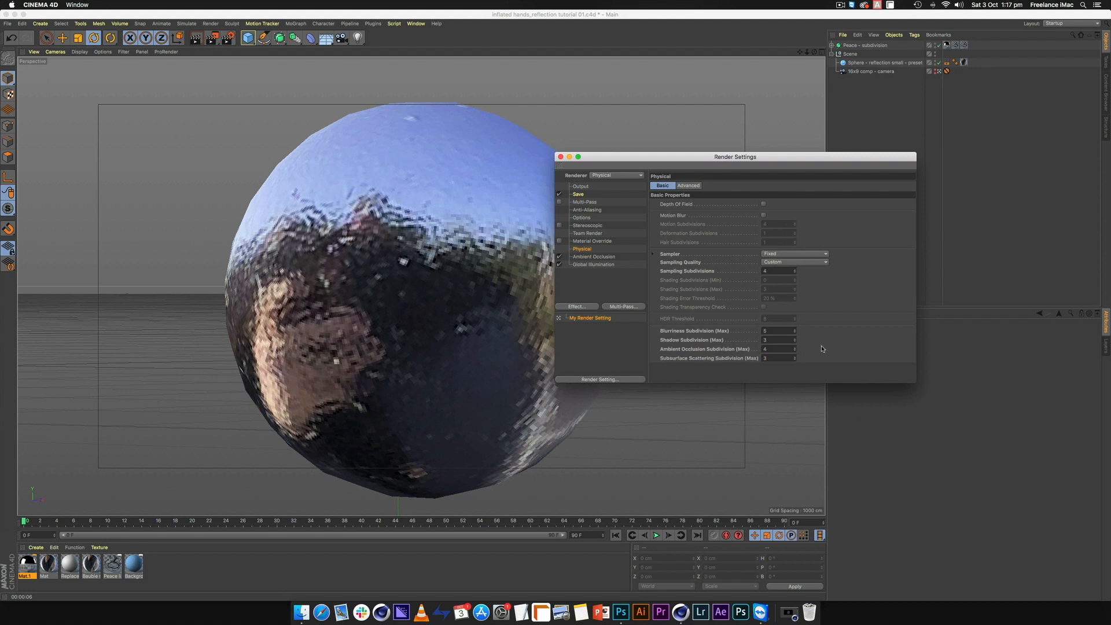
# - Render the view with the Physical render settings to check the hand and close the Render Settings
pyautogui.click(291, 60)
pyautogui.press('super+r')
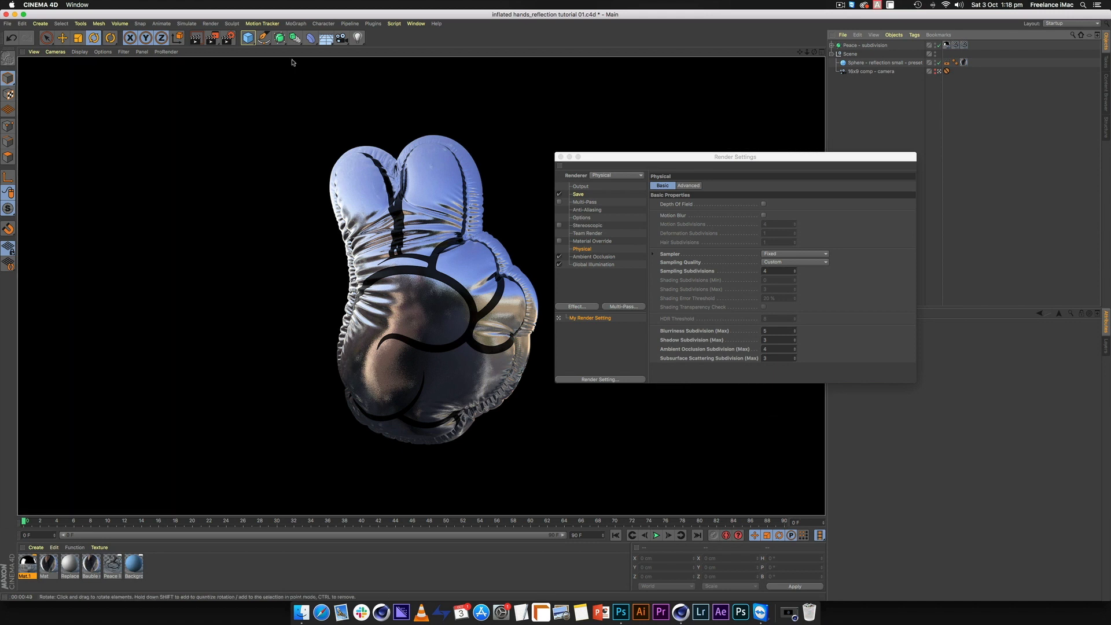
pyautogui.click(561, 157)
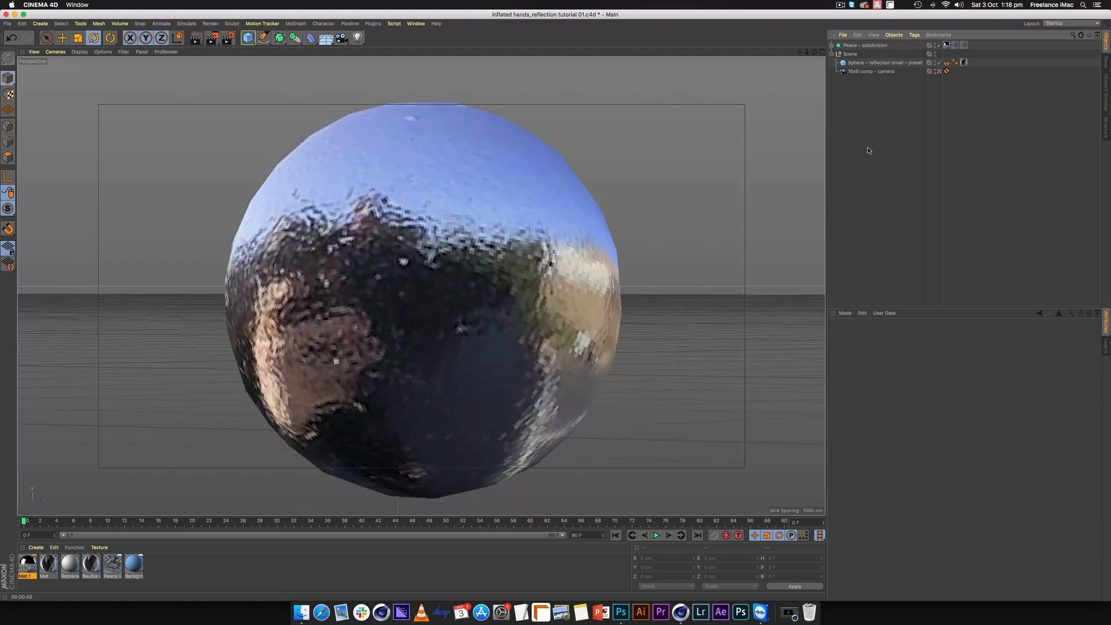
# - Add a Compositing tag to the Peace - subdivision object and enable Object Buffer 1 on it
pyautogui.click(868, 46)
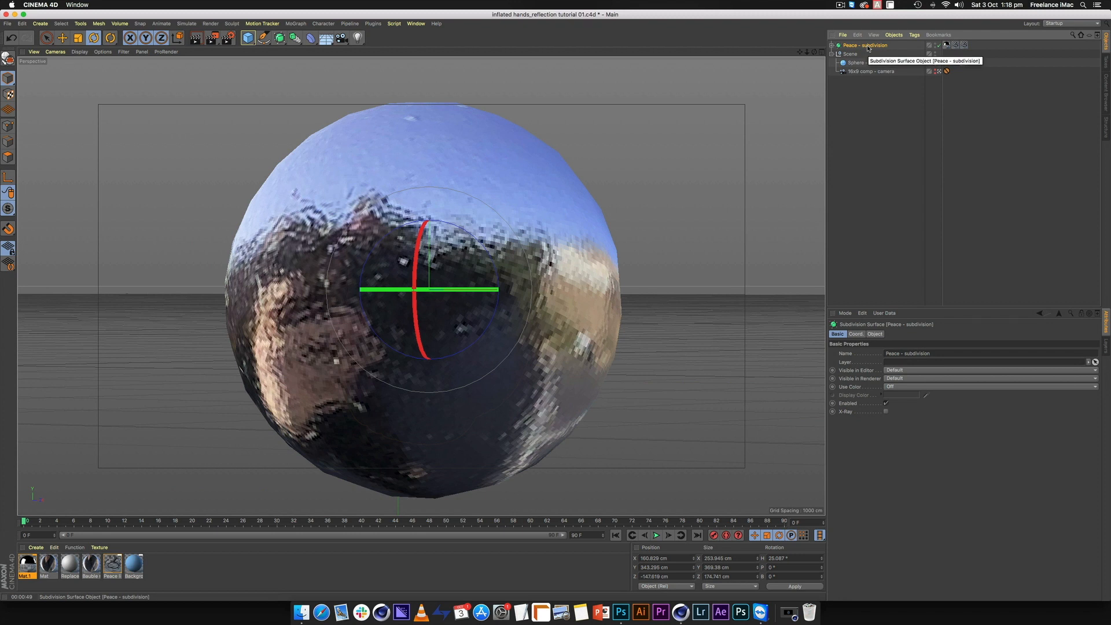
pyautogui.click(914, 35)
pyautogui.moveTo(913, 48)
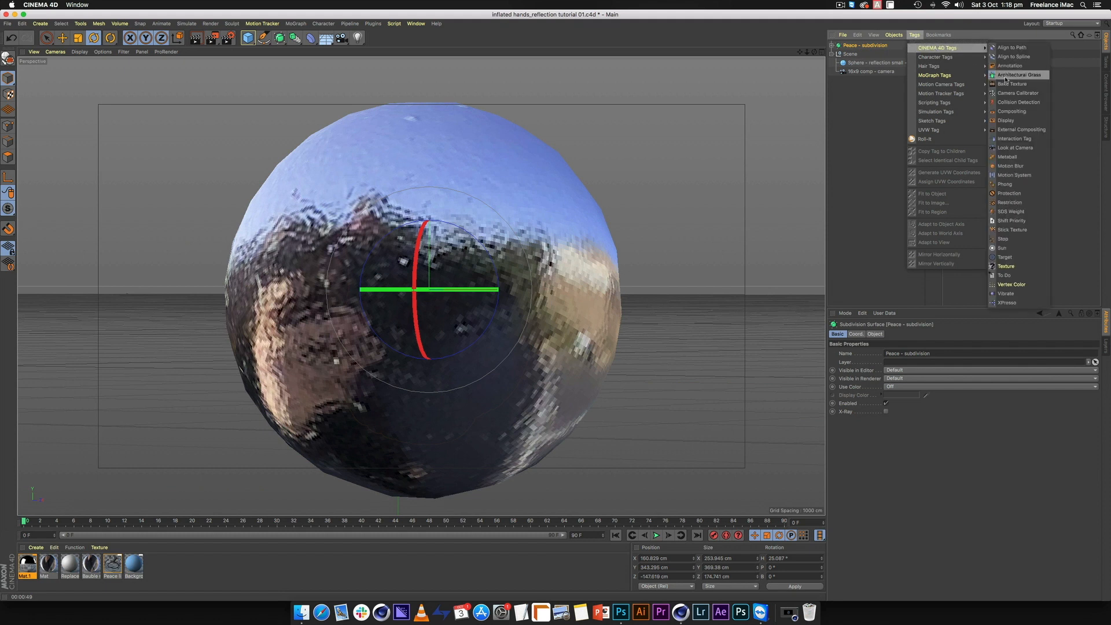
pyautogui.click(1012, 112)
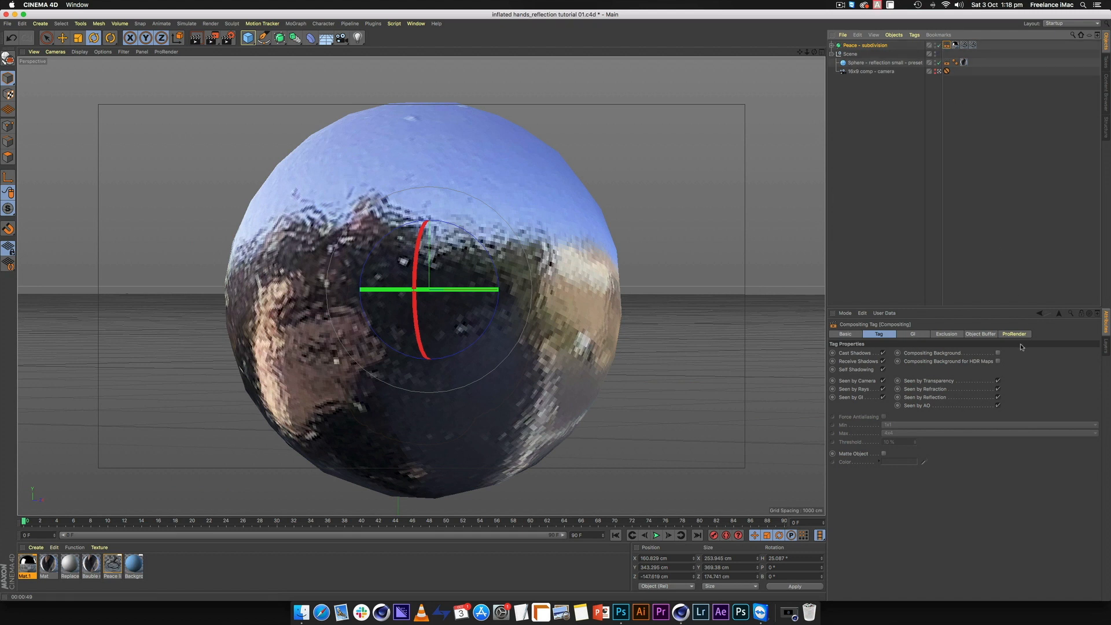
pyautogui.click(980, 334)
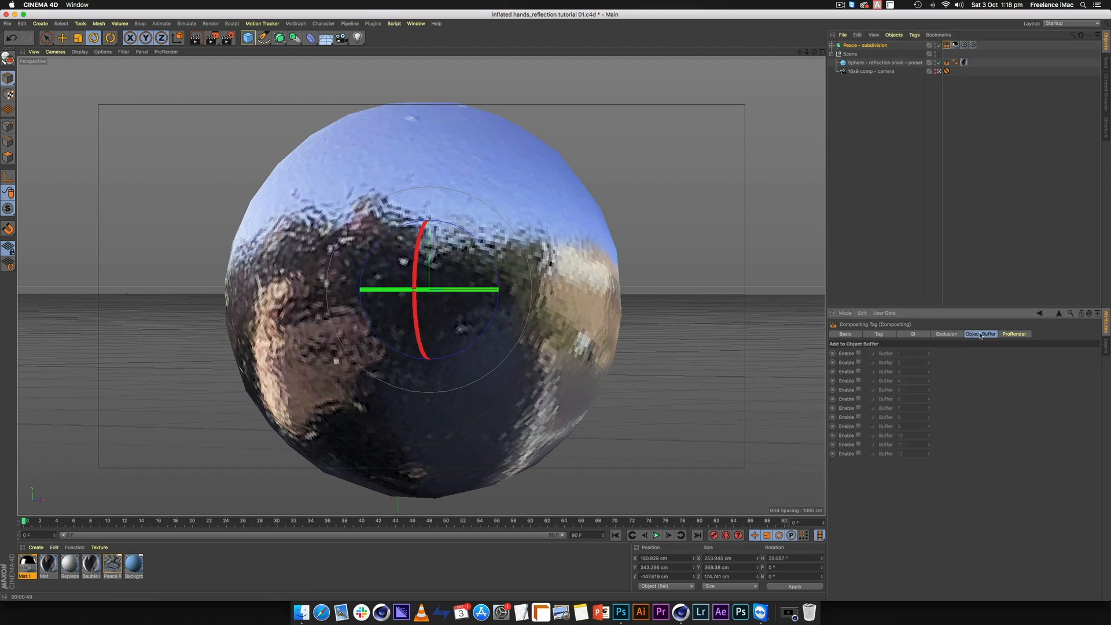
pyautogui.click(859, 354)
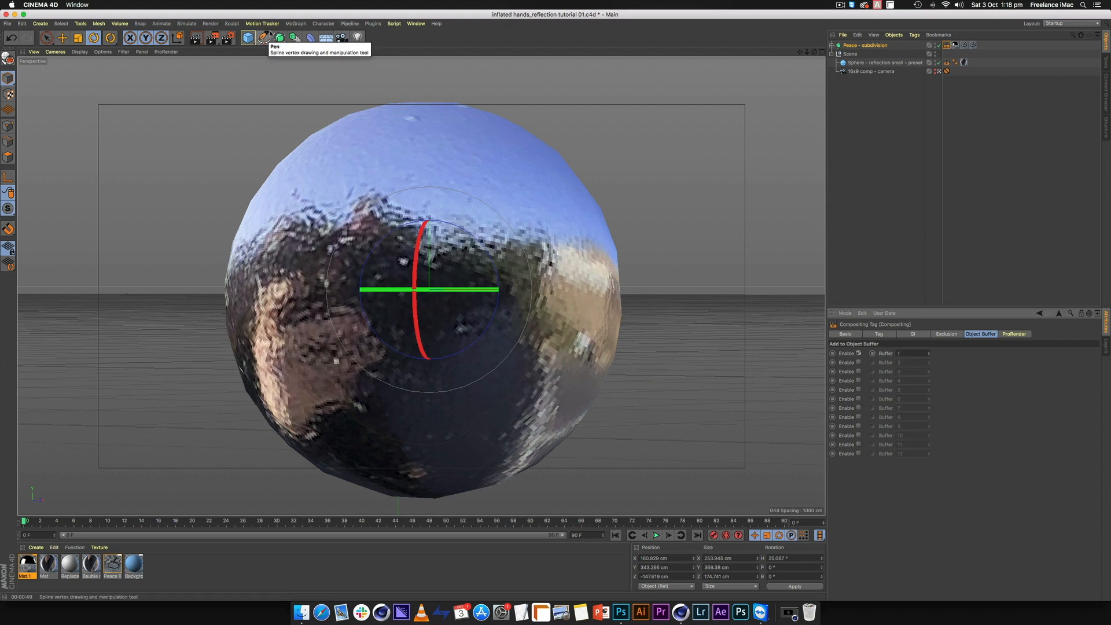
# - Add an Object Buffer pass with group ID 1 to the render settings and enable Multi-Pass output
pyautogui.click(229, 38)
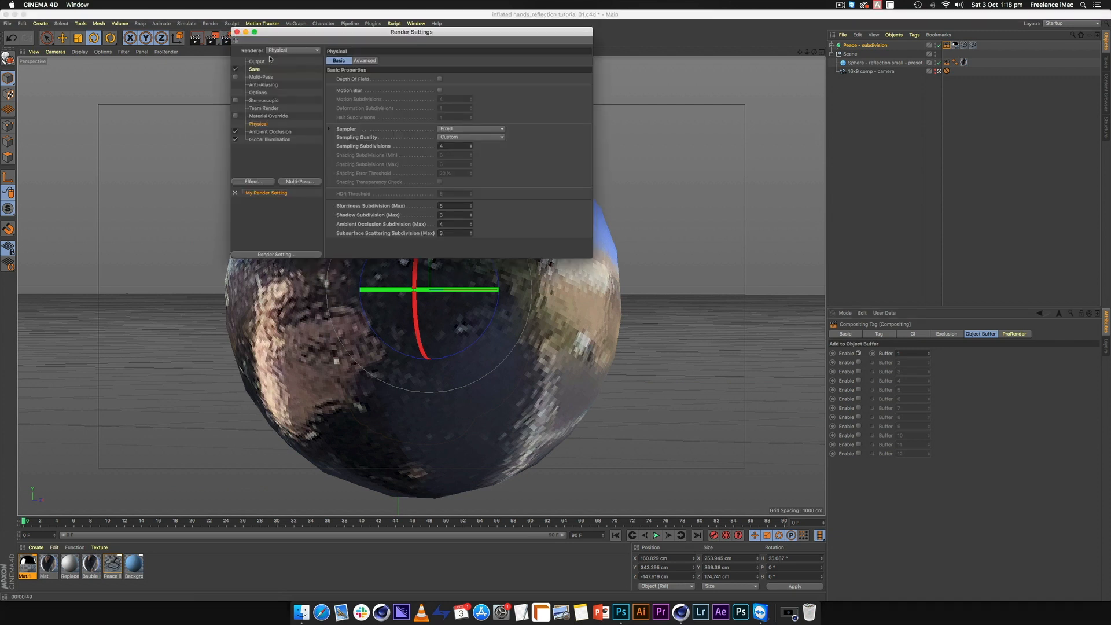
pyautogui.click(261, 77)
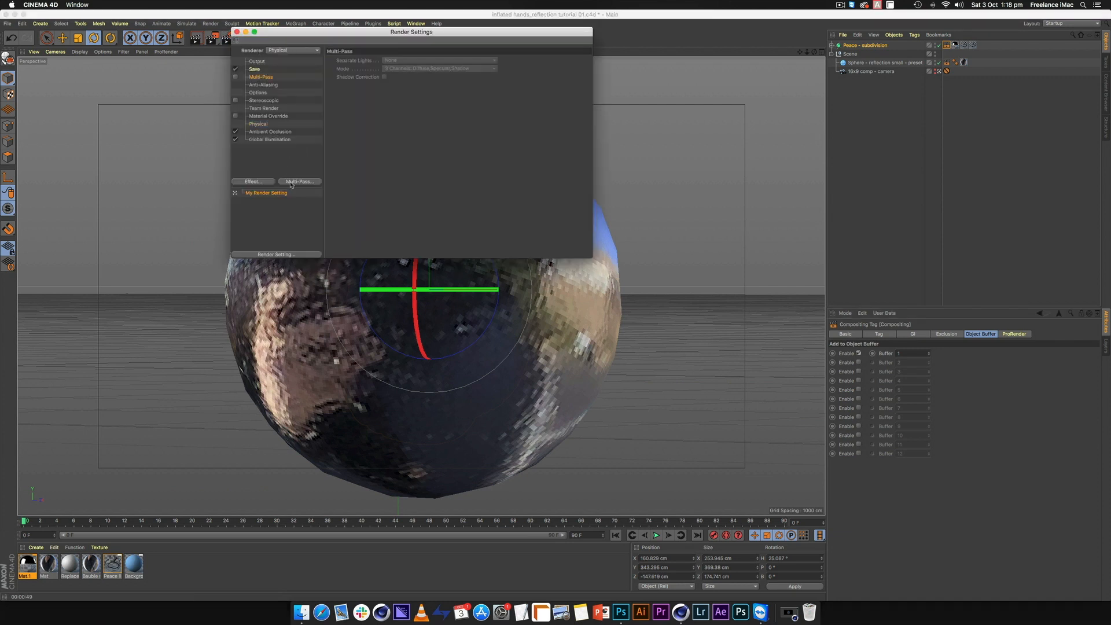
pyautogui.click(292, 181)
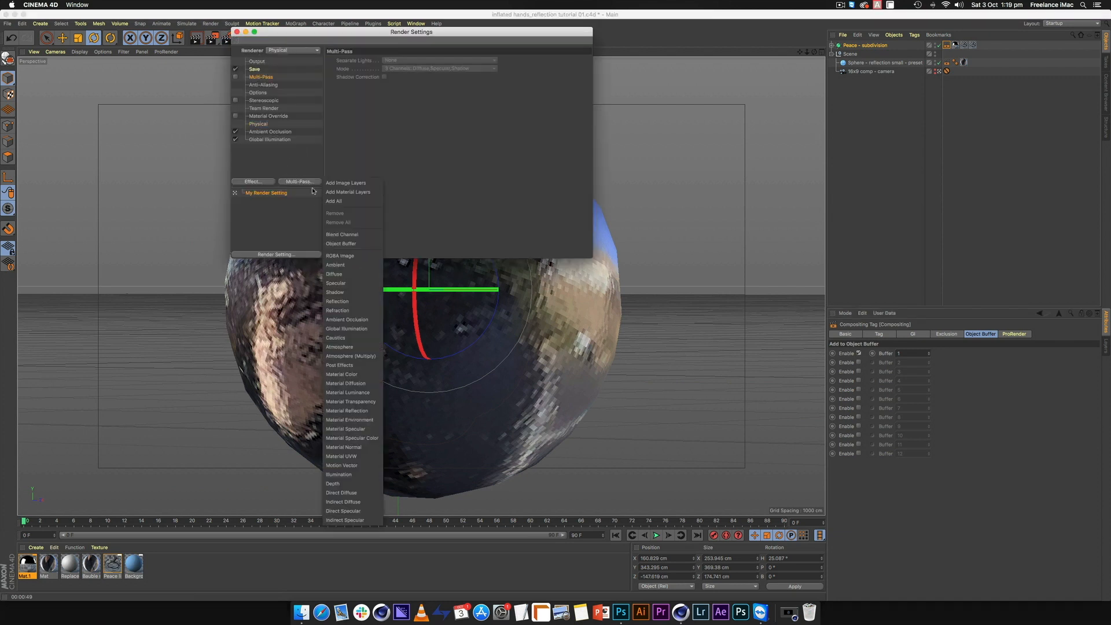
pyautogui.click(362, 244)
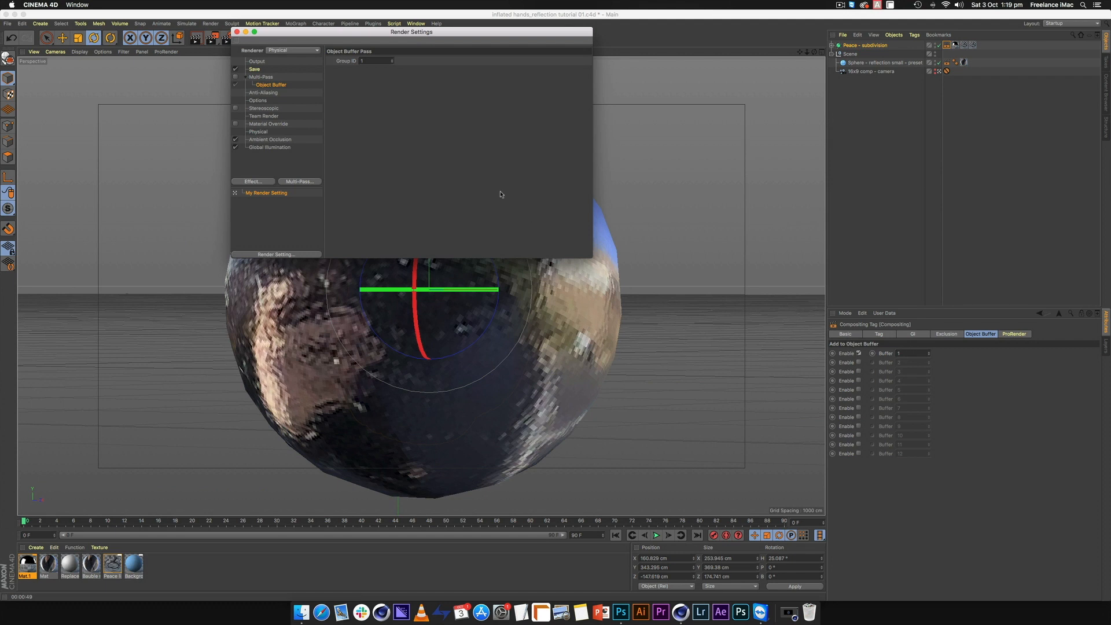
pyautogui.click(235, 76)
# - Set the multi-pass image to save in the renders folder under the name "Peace - reflective"
pyautogui.click(255, 69)
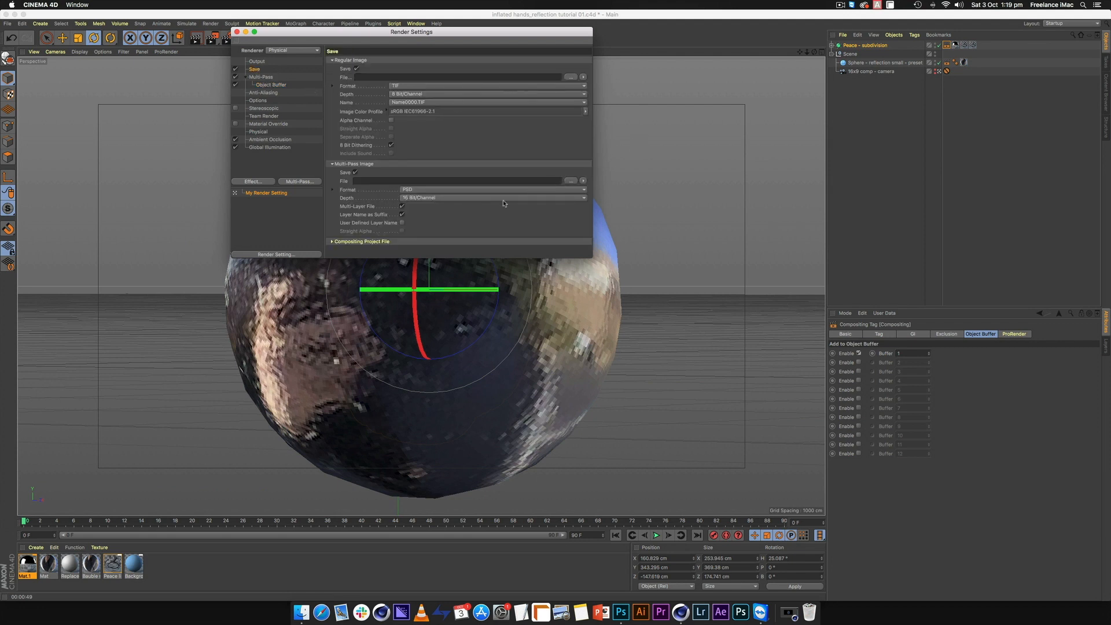
pyautogui.click(571, 181)
pyautogui.write('Peace - reflection')
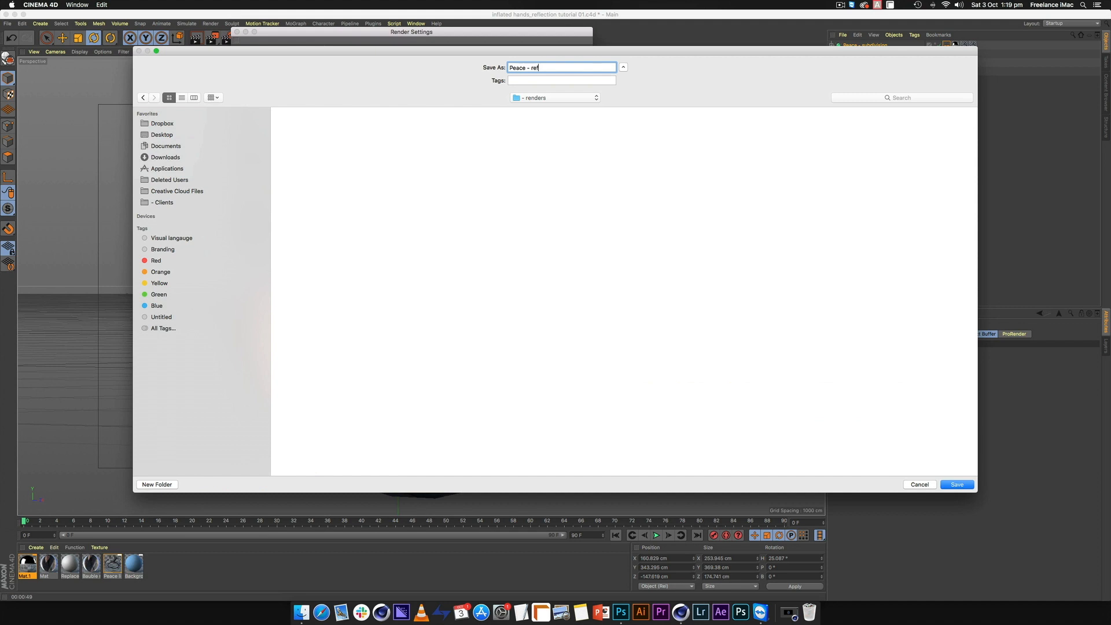
pyautogui.press('Return')
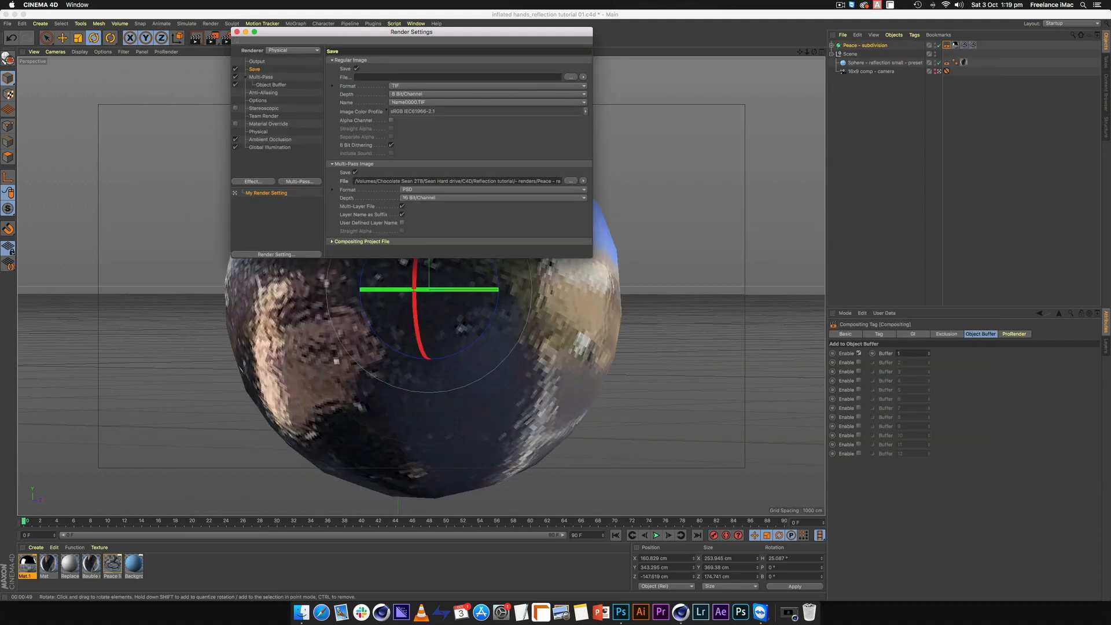
# - Set the render output to 1920 × 1080 pixels, lock the ratio, scale it to 3840 × 2160, and close the render settings
pyautogui.click(292, 61)
pyautogui.doubleClick(397, 67)
pyautogui.write('1920')
pyautogui.press('Tab')
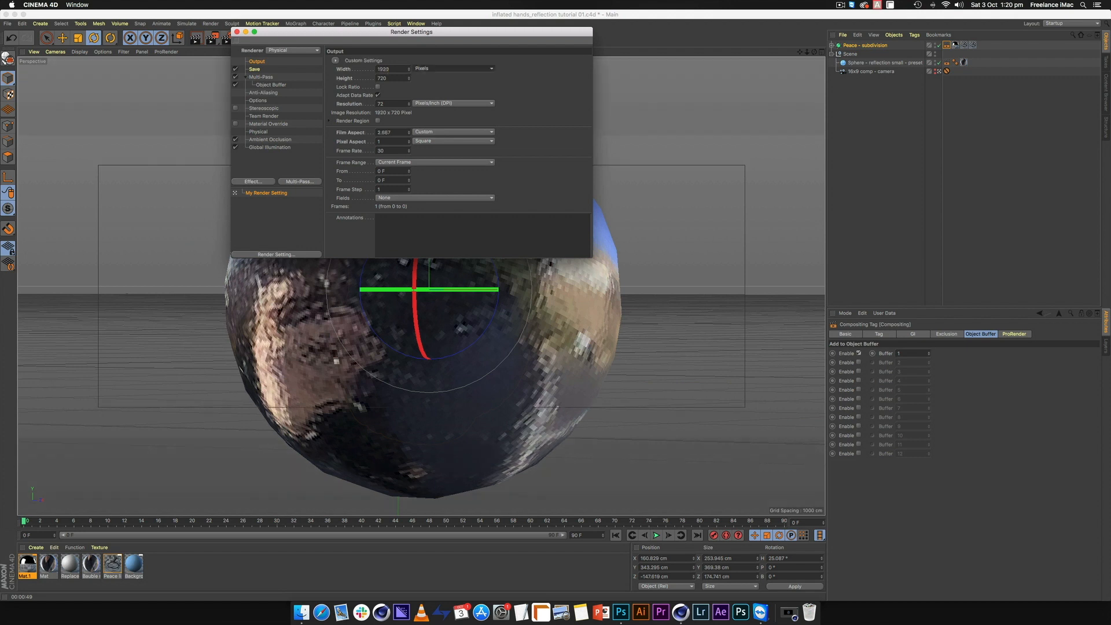
pyautogui.write('1080')
pyautogui.press('Return')
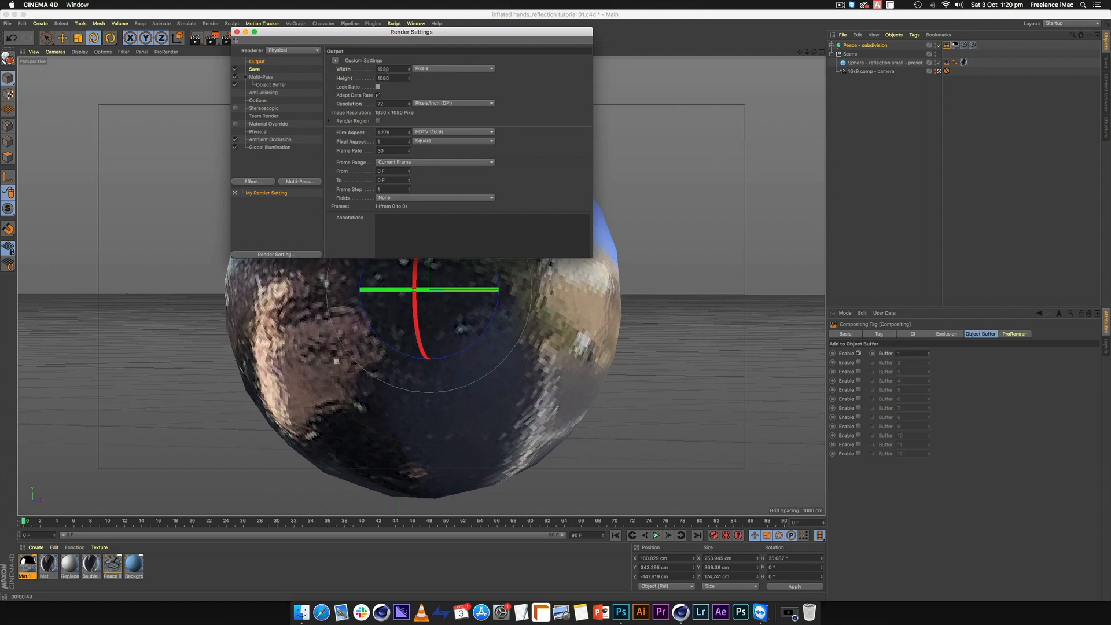
pyautogui.click(376, 87)
pyautogui.press('Return')
pyautogui.click(237, 32)
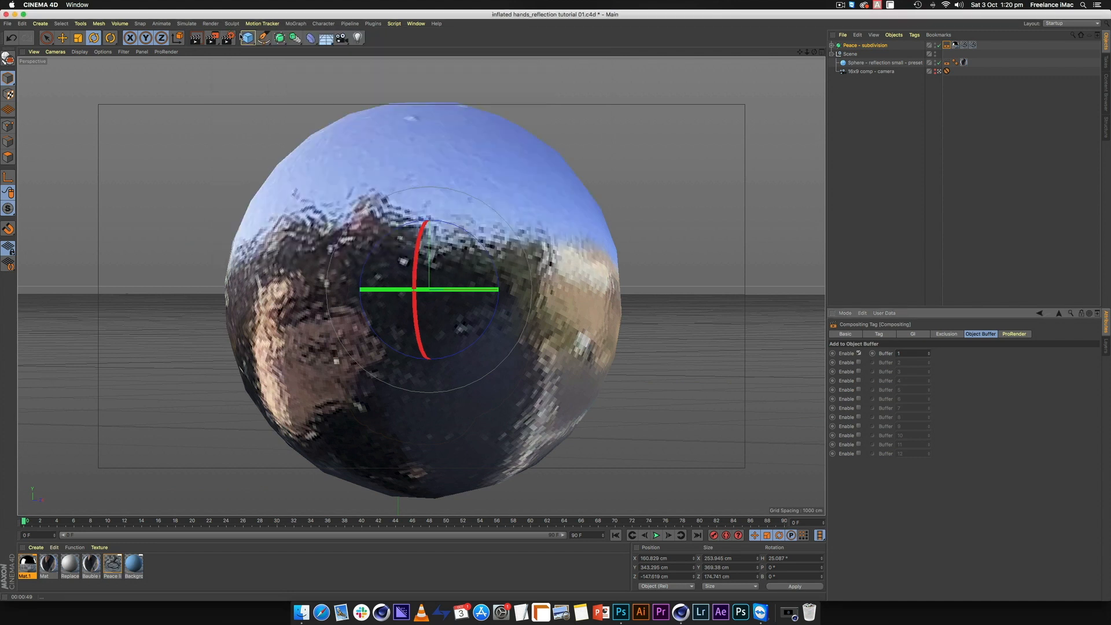
# - Add a Background object, apply the blue background material to it, and render the scene to the Picture Viewer
pyautogui.click(326, 37)
pyautogui.click(418, 118)
pyautogui.moveTo(134, 571)
pyautogui.mouseDown()
pyautogui.moveTo(874, 65)
pyautogui.moveTo(852, 46)
pyautogui.mouseUp()
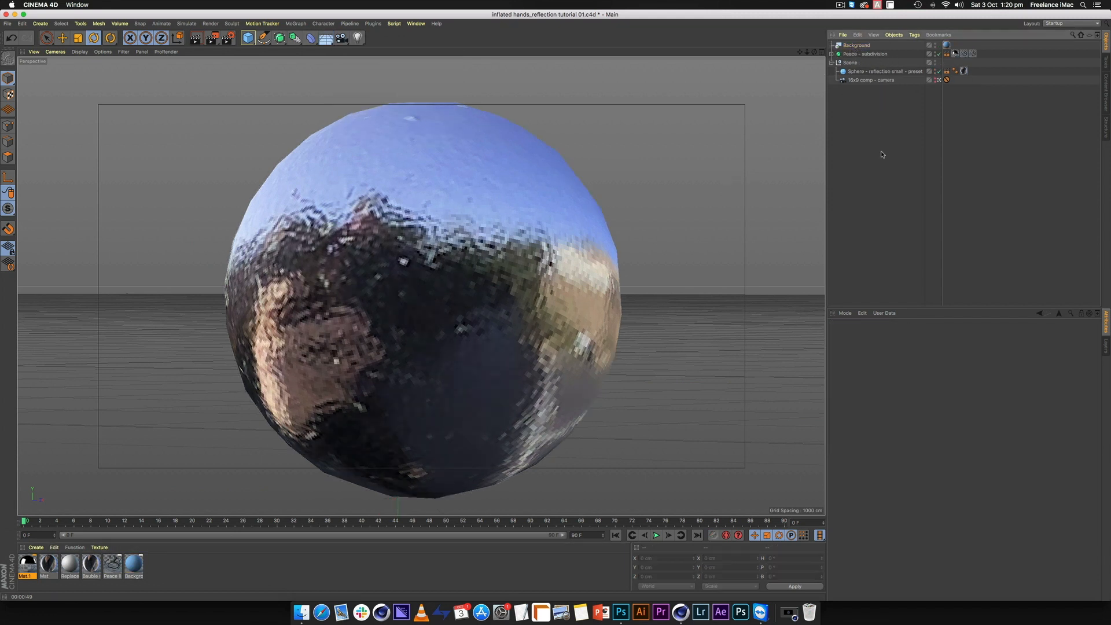
pyautogui.click(852, 47)
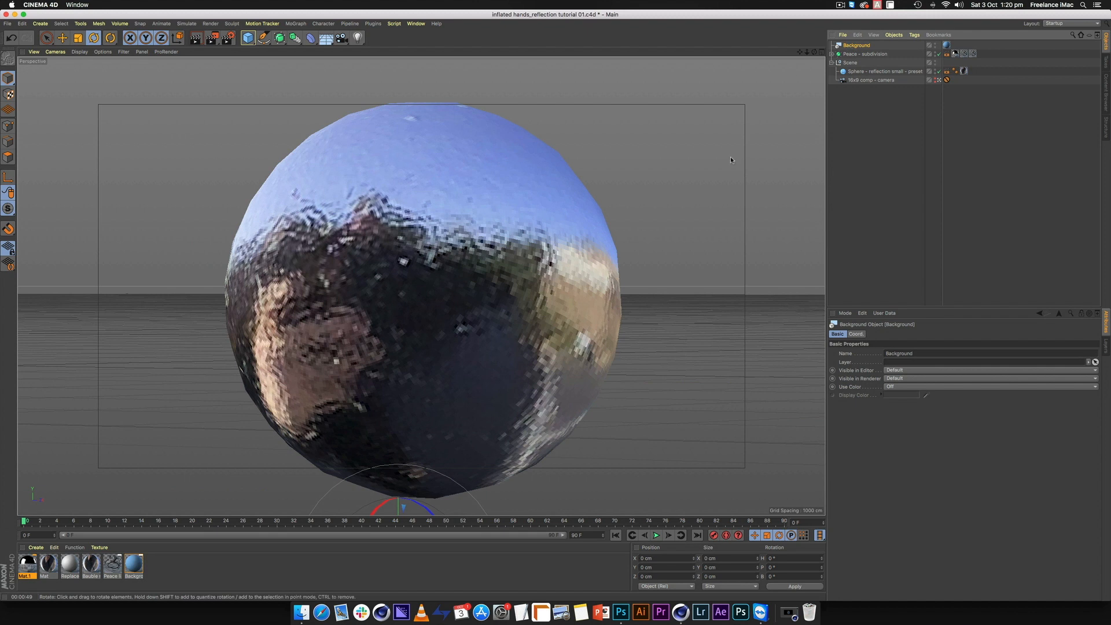
pyautogui.click(212, 39)
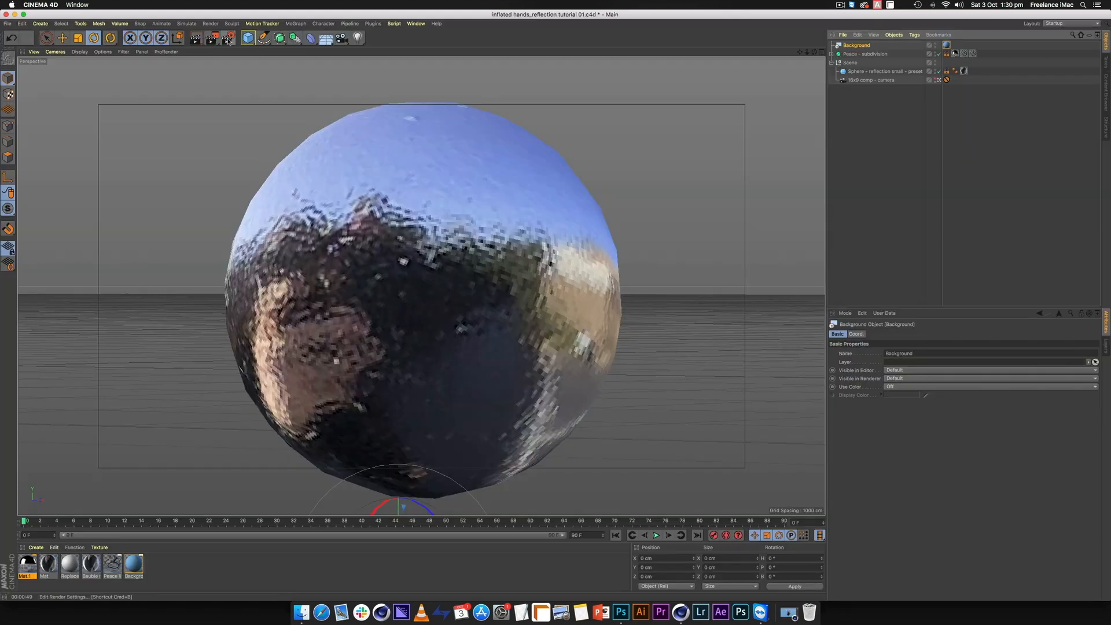
# - Review the Physical, Ambient Occlusion and Global Illumination settings and save the render settings as a preset named "Clean preset"
pyautogui.click(226, 39)
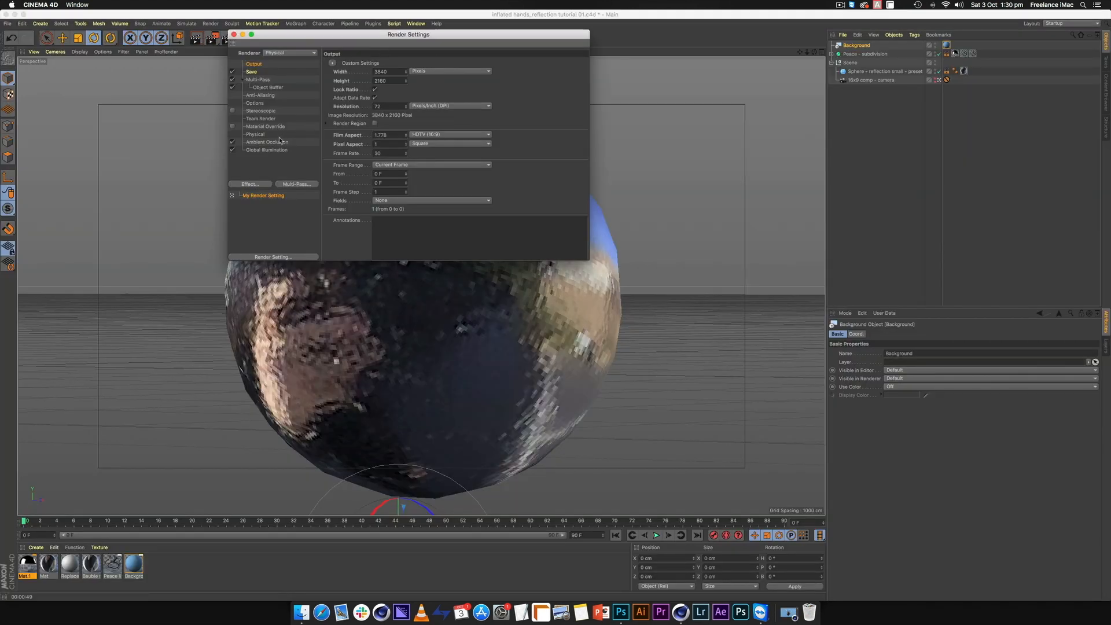
pyautogui.click(257, 134)
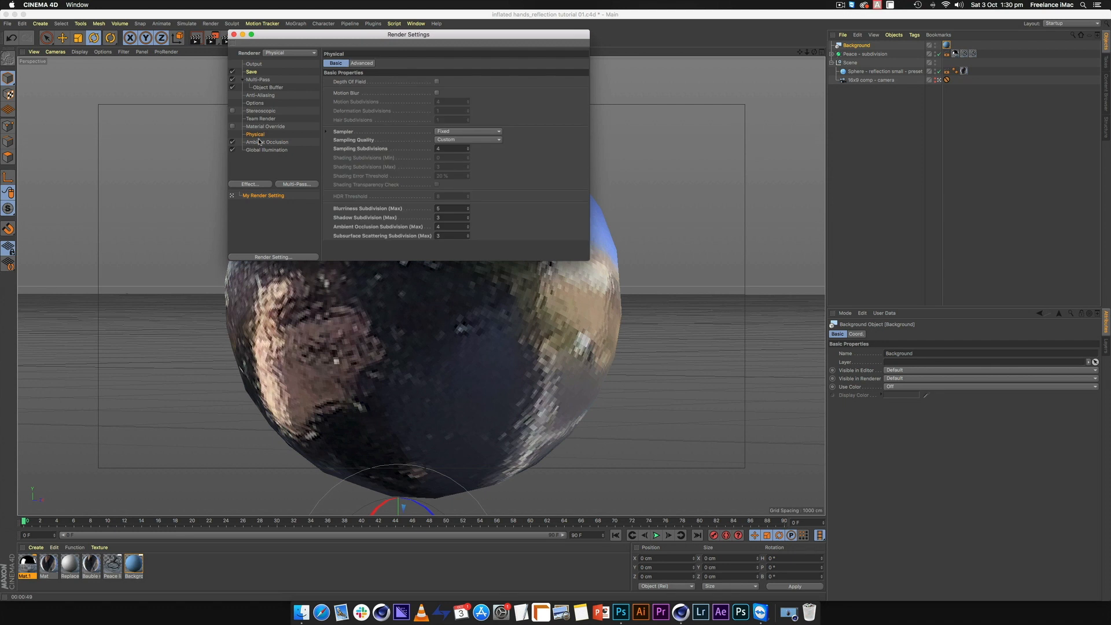
pyautogui.click(259, 142)
pyautogui.click(265, 151)
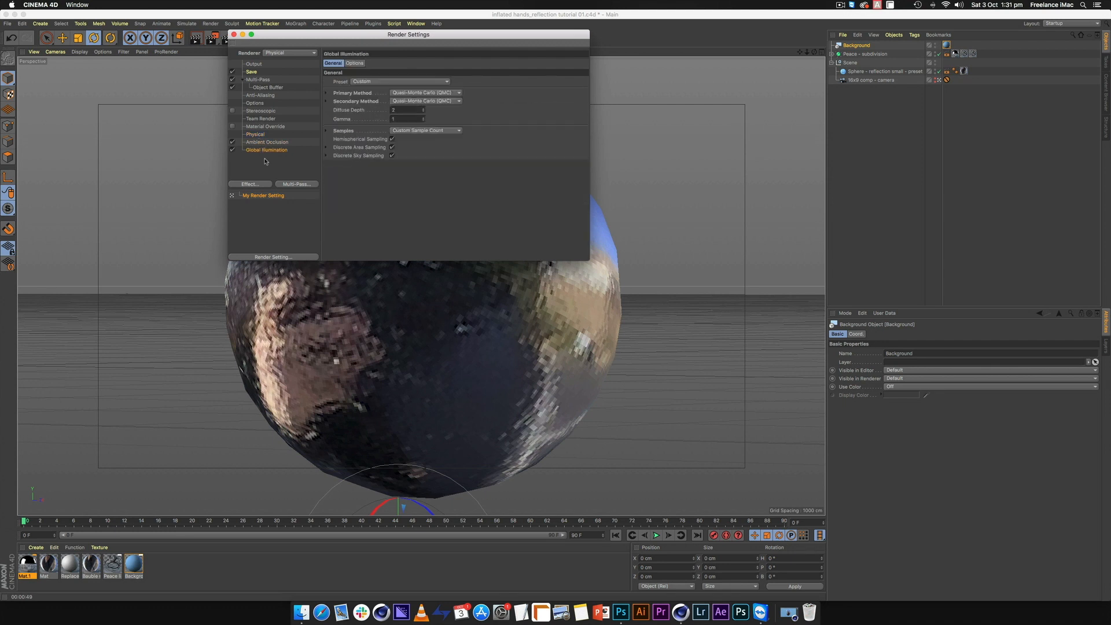
pyautogui.click(272, 257)
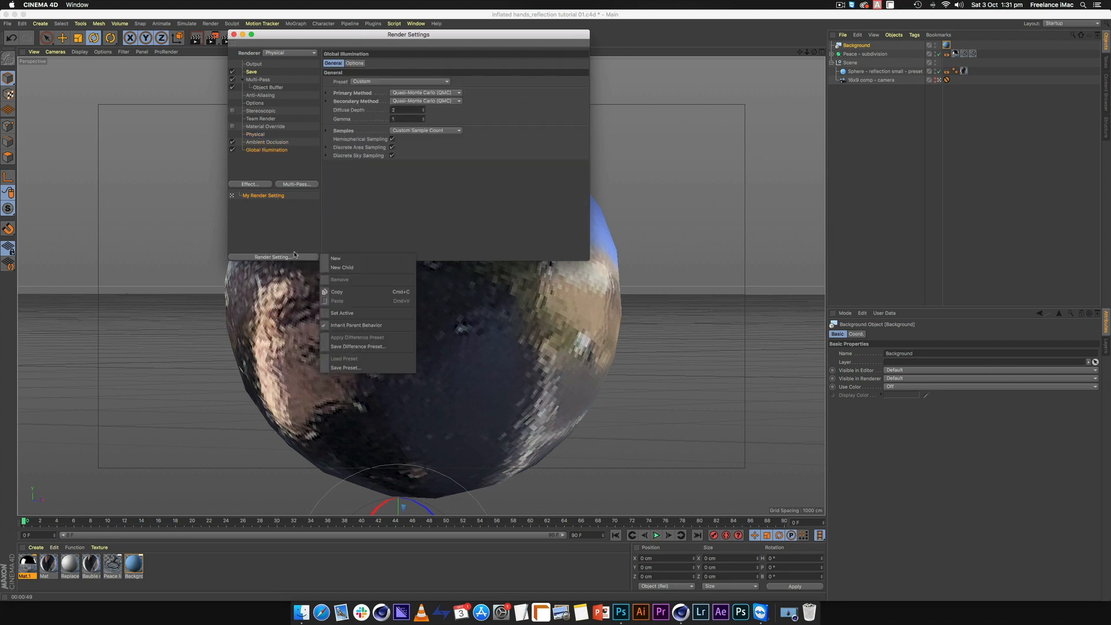
pyautogui.click(345, 367)
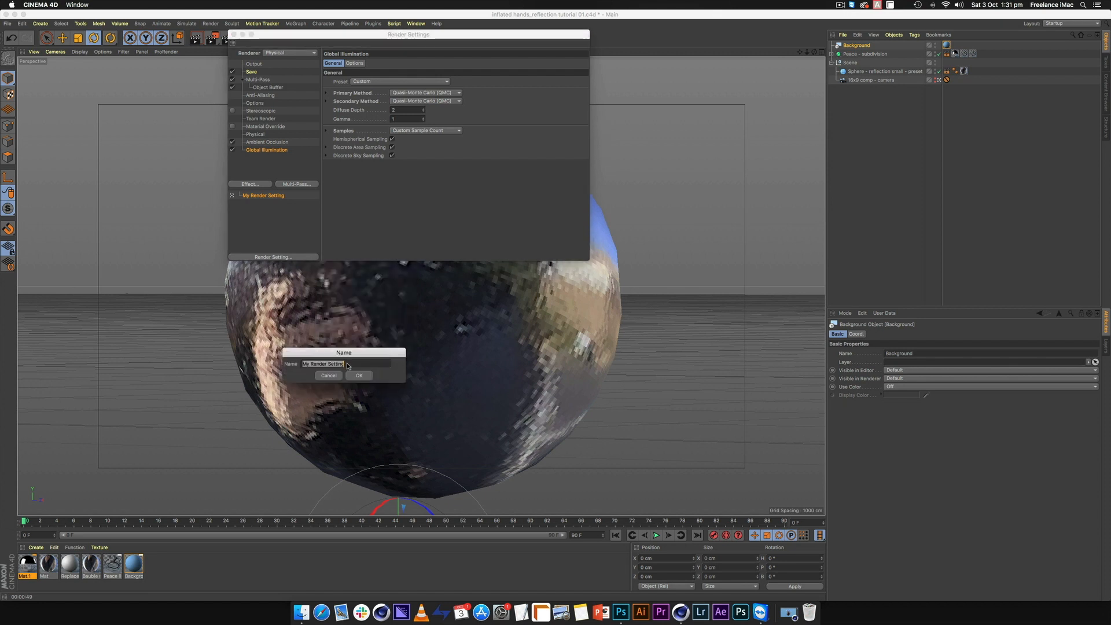
pyautogui.write('Clean preset')
pyautogui.press('Return')
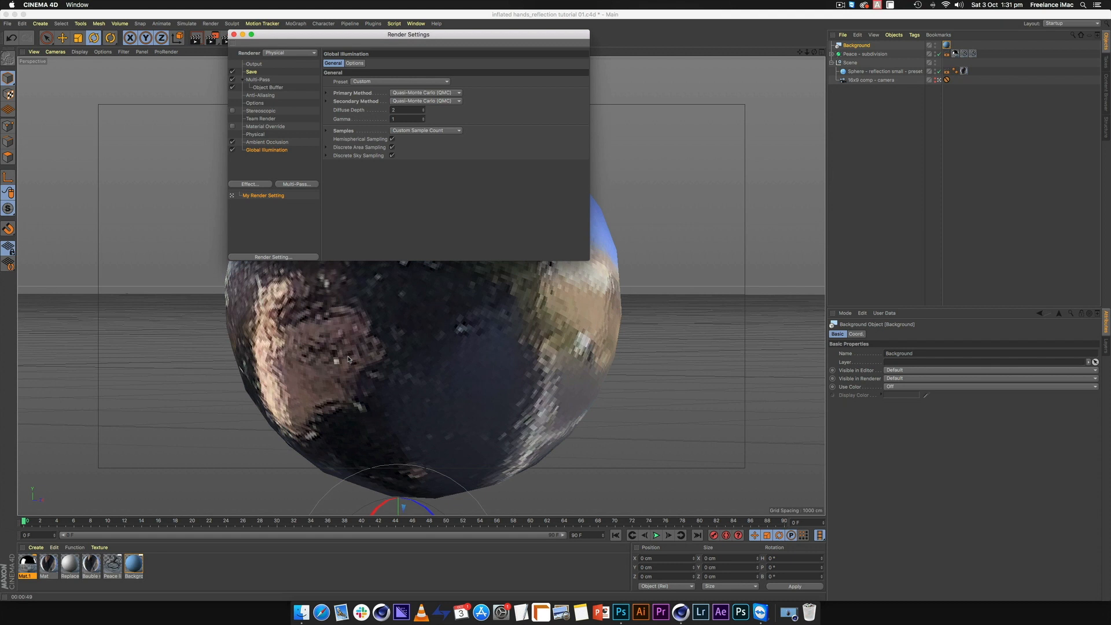
# - Load the saved "Clean preset" into the render settings, make it active, and show its Physical options
pyautogui.click(267, 258)
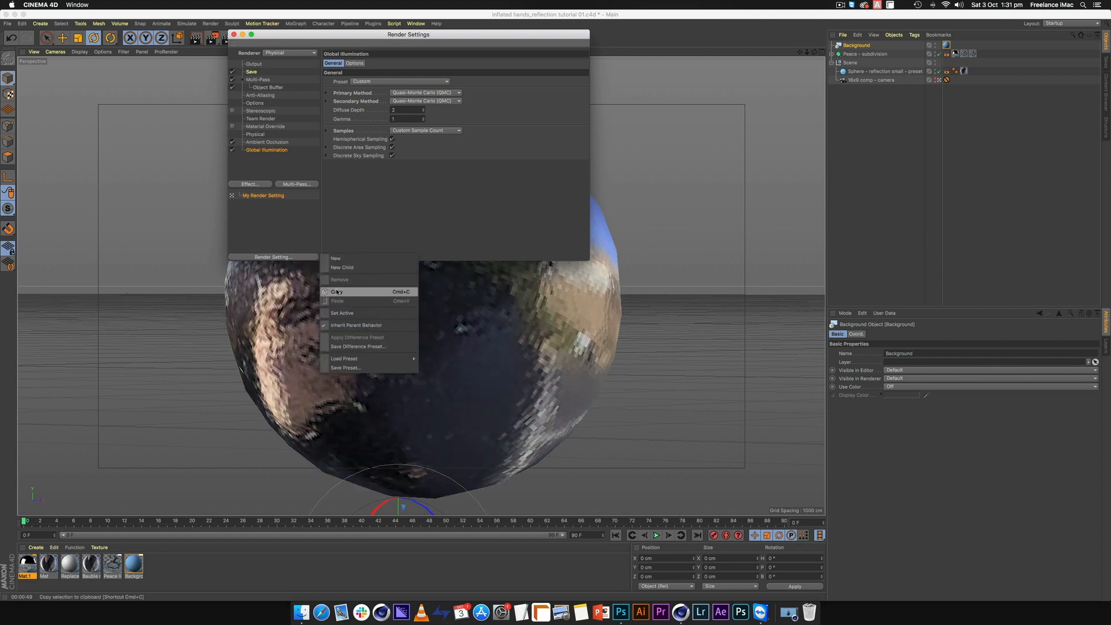
pyautogui.moveTo(363, 363)
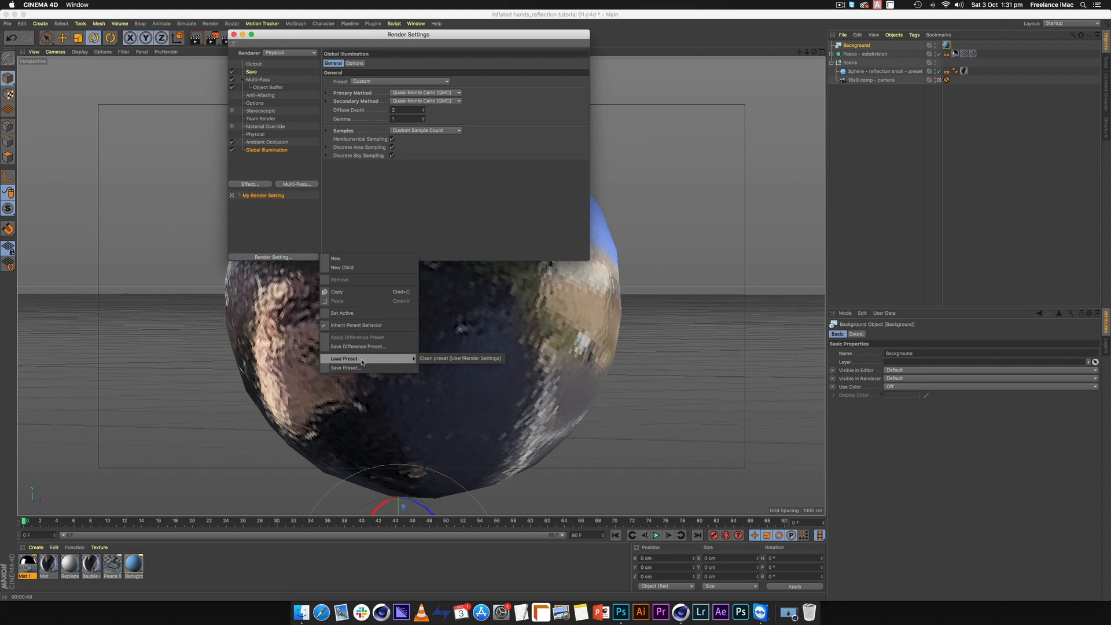
pyautogui.click(437, 359)
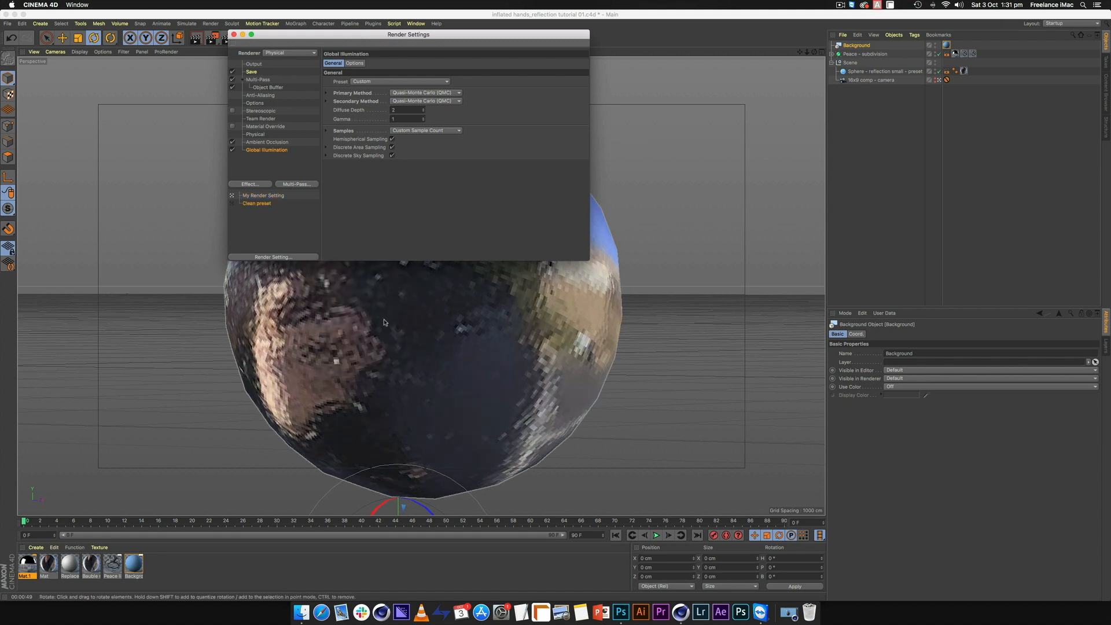
pyautogui.click(232, 203)
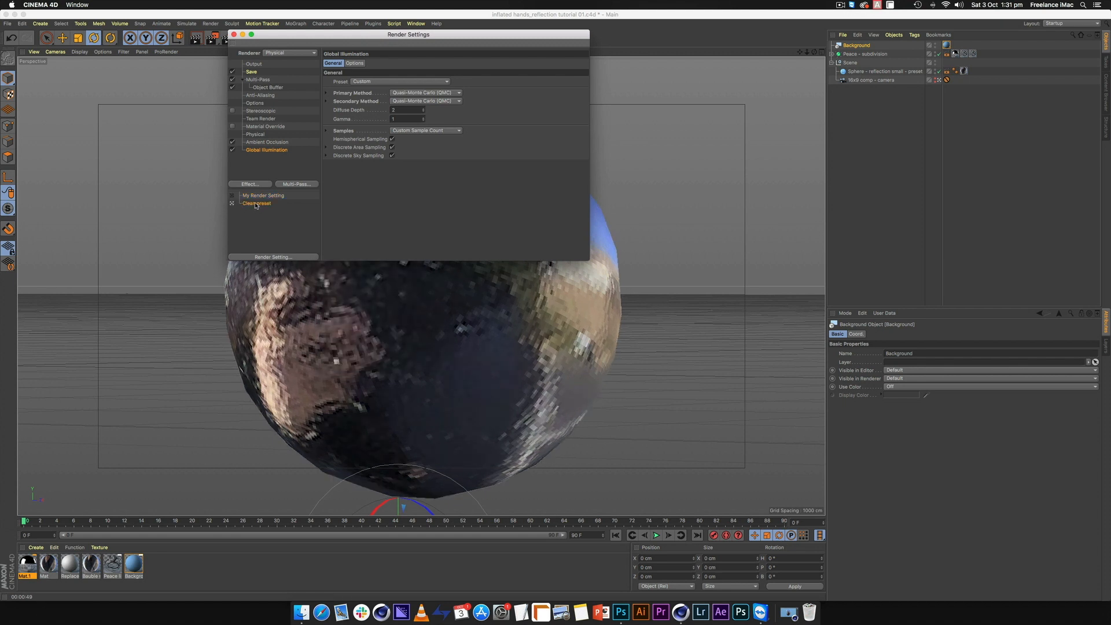
pyautogui.click(259, 136)
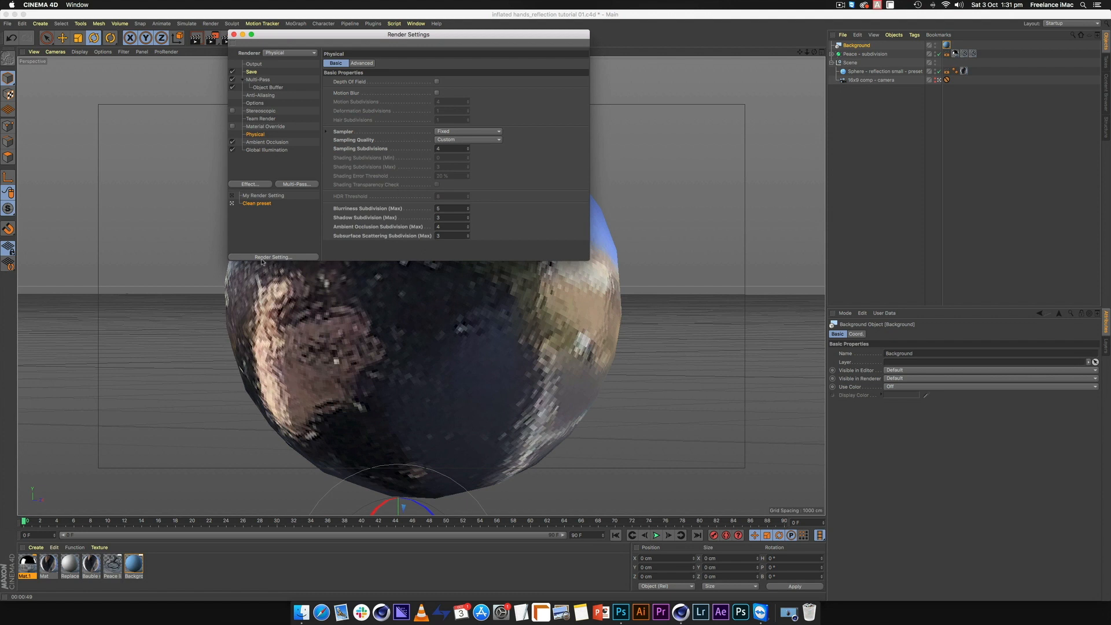
# - Duplicate the Clean preset render setting and rename the copy "Fast preset"
pyautogui.rightClick(253, 203)
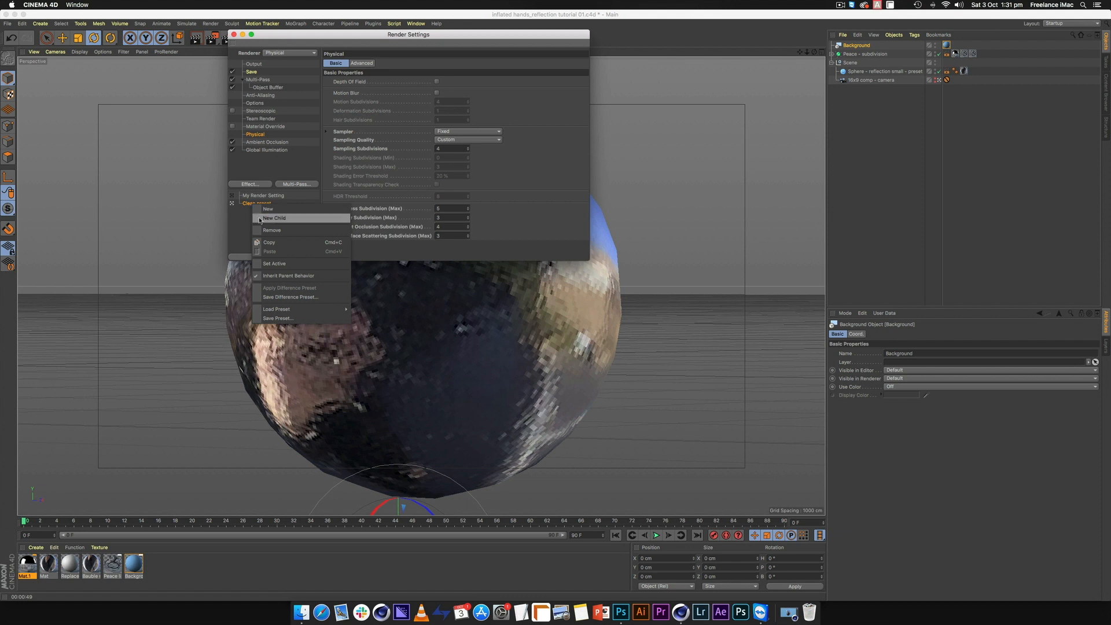
pyautogui.rightClick(250, 223)
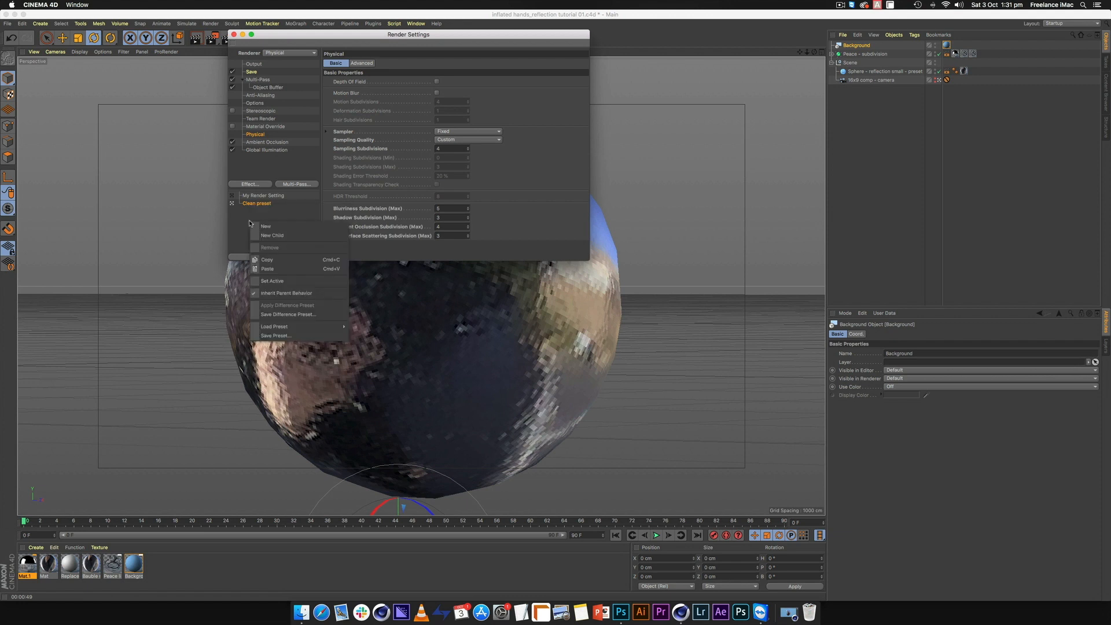
pyautogui.click(266, 269)
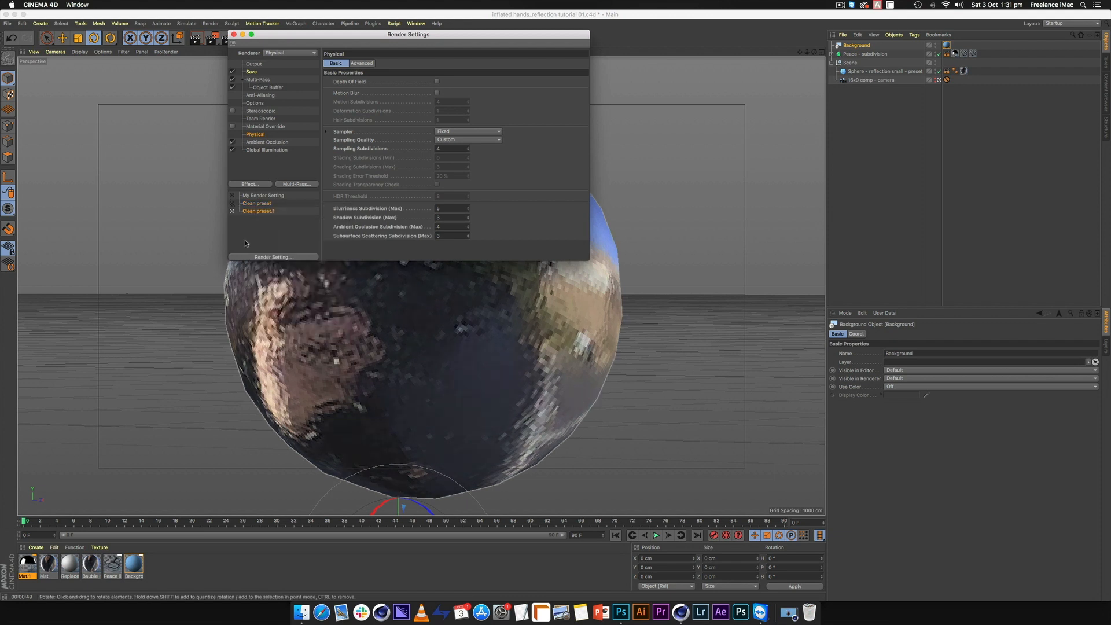
pyautogui.doubleClick(249, 212)
pyautogui.write('Fi')
pyautogui.write('st p')
pyautogui.press('Return')
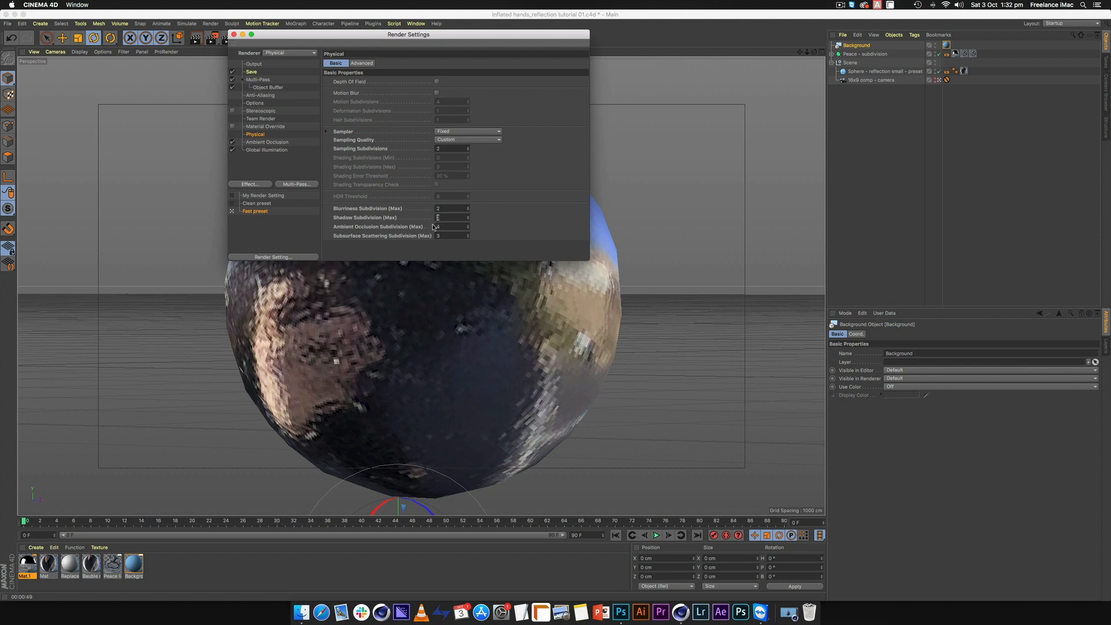
# - Set the Fast preset's maximum subdivisions to blurriness 2, shadow 1, ambient occlusion 2 and subsurface scattering 1, and close the render settings
pyautogui.write('2')
pyautogui.press('Tab')
pyautogui.write('1')
pyautogui.click(396, 217)
pyautogui.click(254, 142)
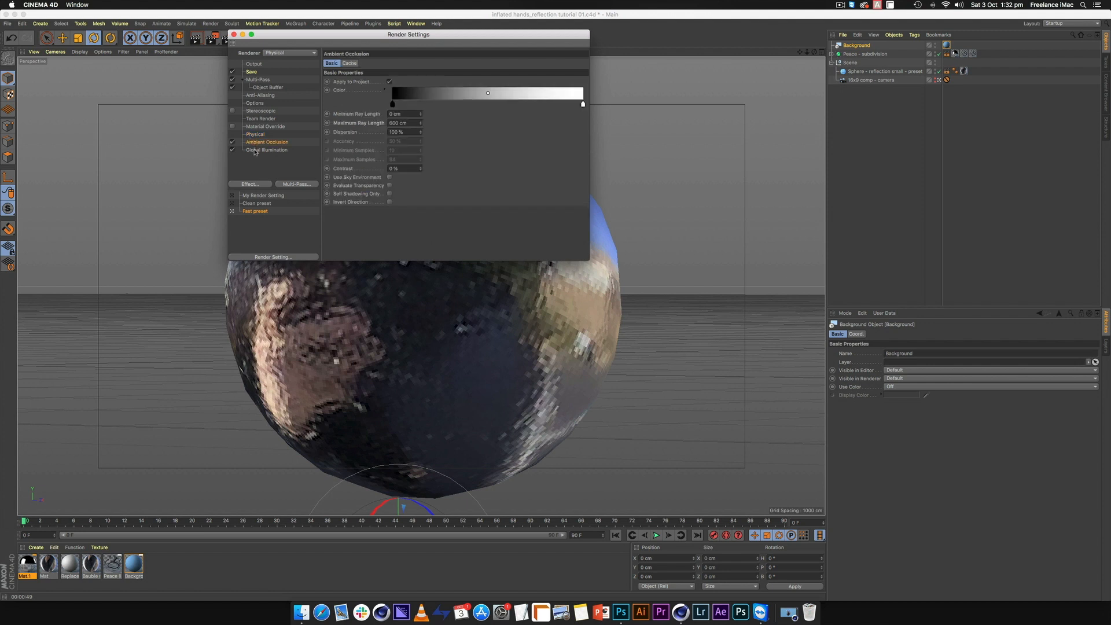
pyautogui.click(257, 149)
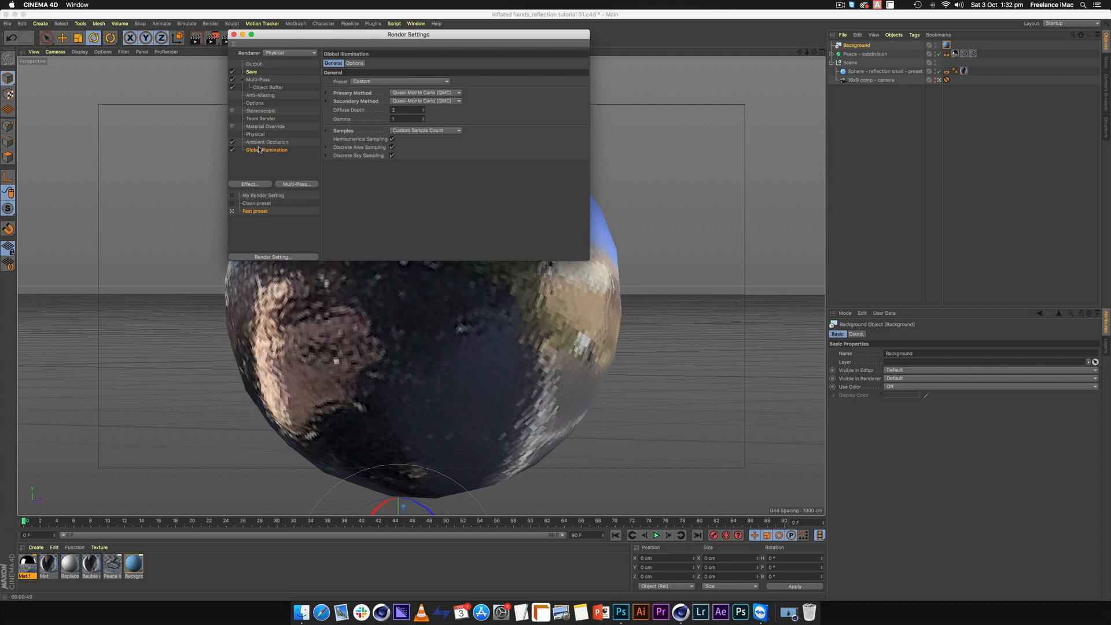
pyautogui.click(258, 141)
pyautogui.click(254, 135)
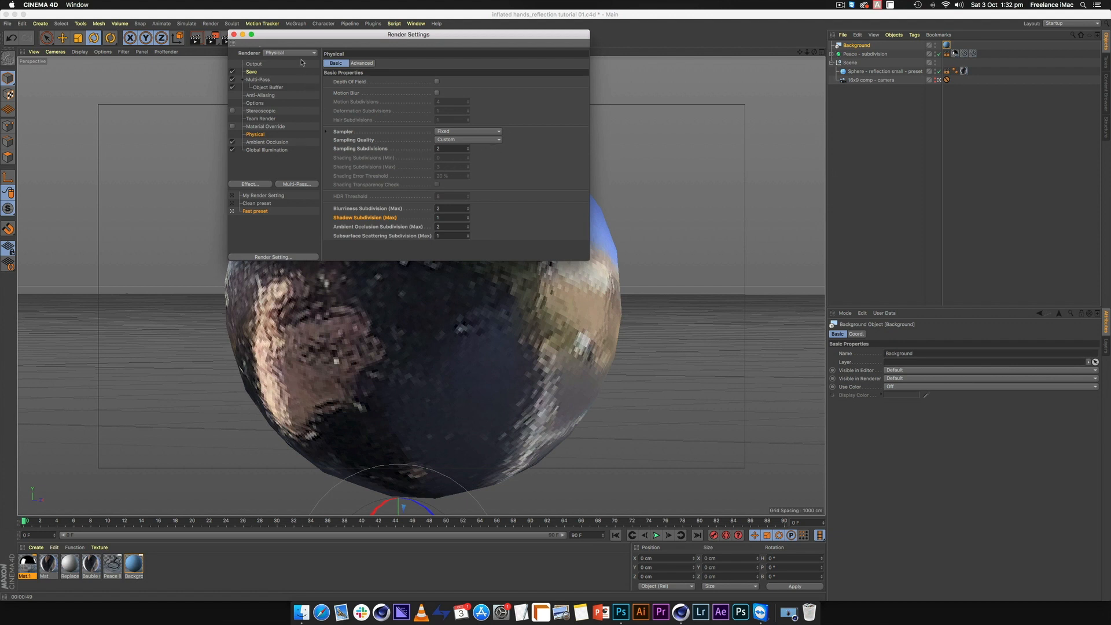
pyautogui.click(235, 35)
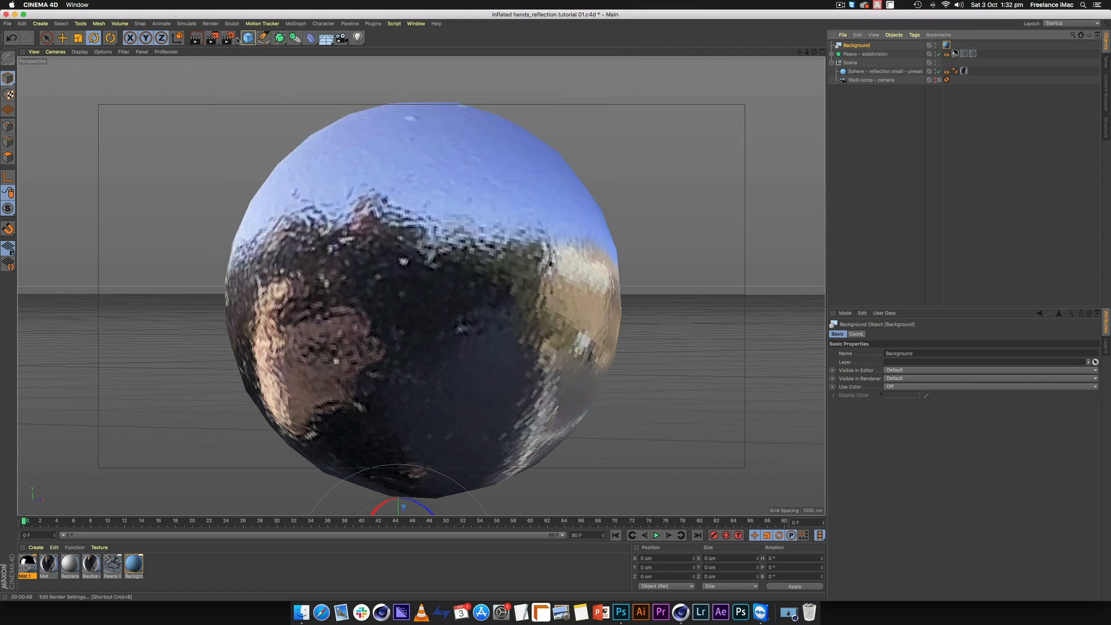
# - Render the view with the Fast preset and inspect the hand's reflections in the Picture Viewer's finished render at 100%
pyautogui.click(194, 42)
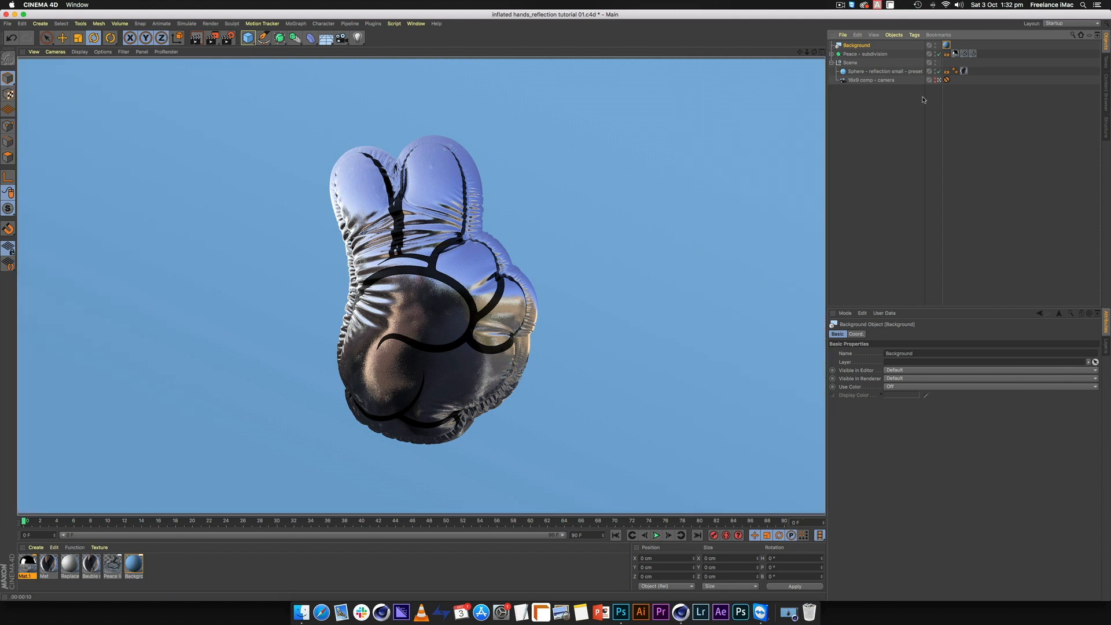
pyautogui.click(900, 136)
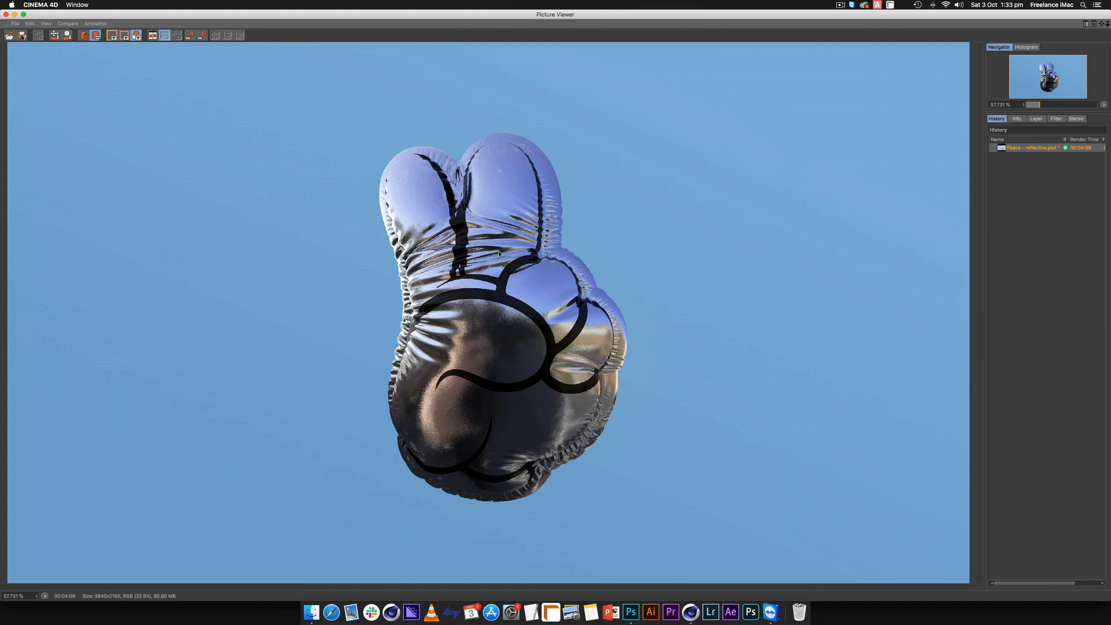
pyautogui.doubleClick(493, 345)
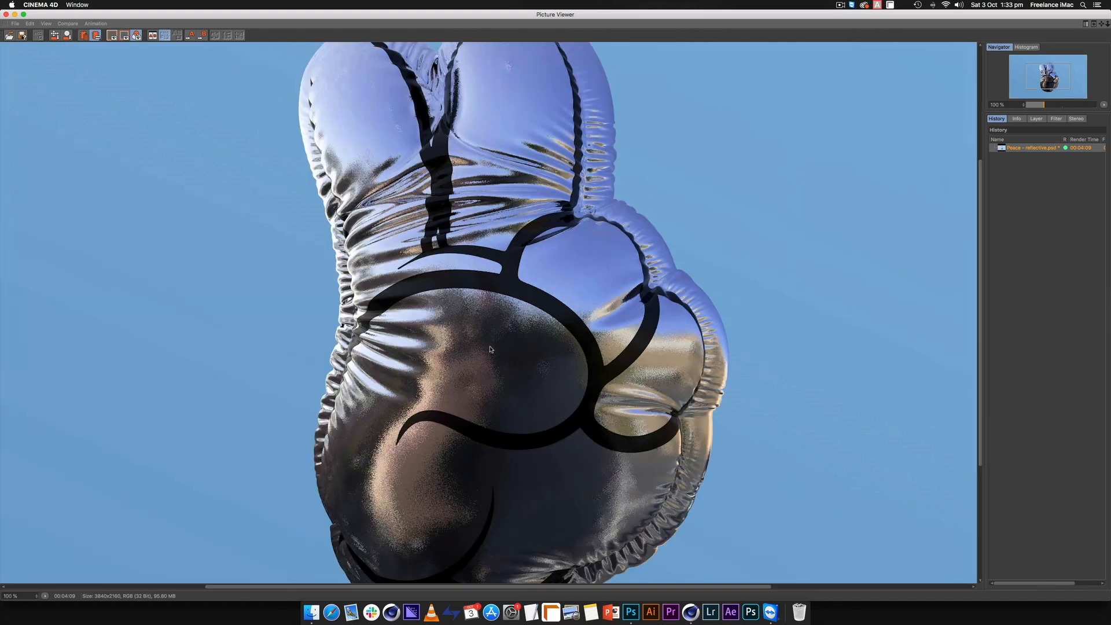
pyautogui.moveTo(509, 337); pyautogui.dragTo(578, 243)
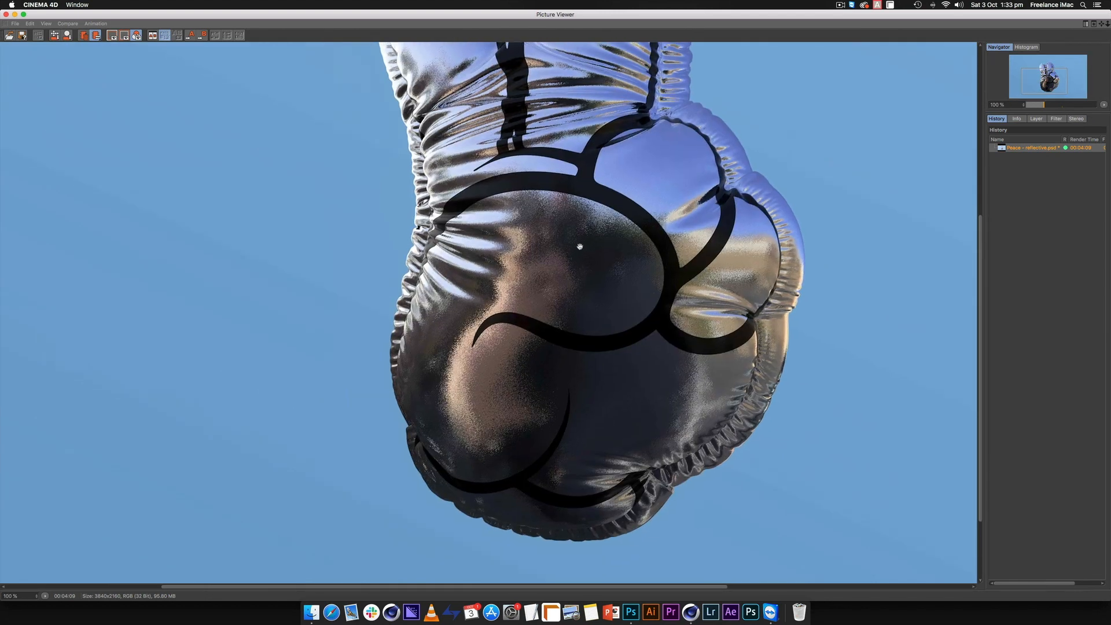
pyautogui.moveTo(654, 293); pyautogui.dragTo(493, 317)
pyautogui.moveTo(453, 231)
pyautogui.mouseDown()
pyautogui.moveTo(479, 333)
pyautogui.moveTo(485, 265)
pyautogui.moveTo(500, 266)
pyautogui.mouseUp()
pyautogui.moveTo(444, 391); pyautogui.dragTo(484, 262)
pyautogui.moveTo(535, 353); pyautogui.dragTo(487, 343)
pyautogui.scroll(-4, 485, 332)
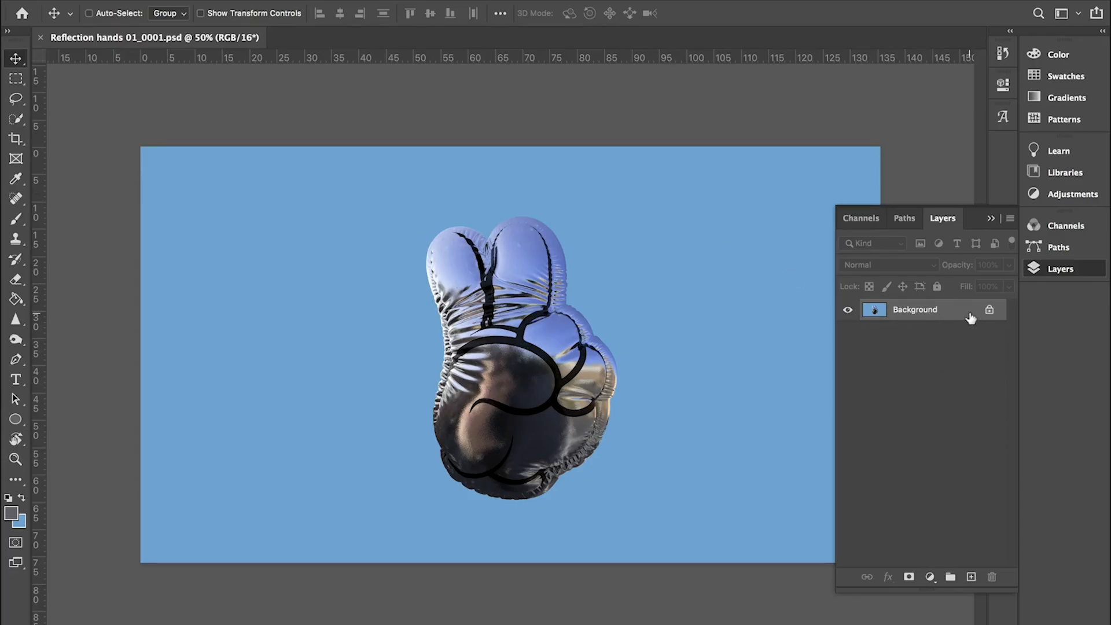
# - Convert the locked Background into a regular layer and rename it "Reflection Peace"
pyautogui.doubleClick(971, 317)
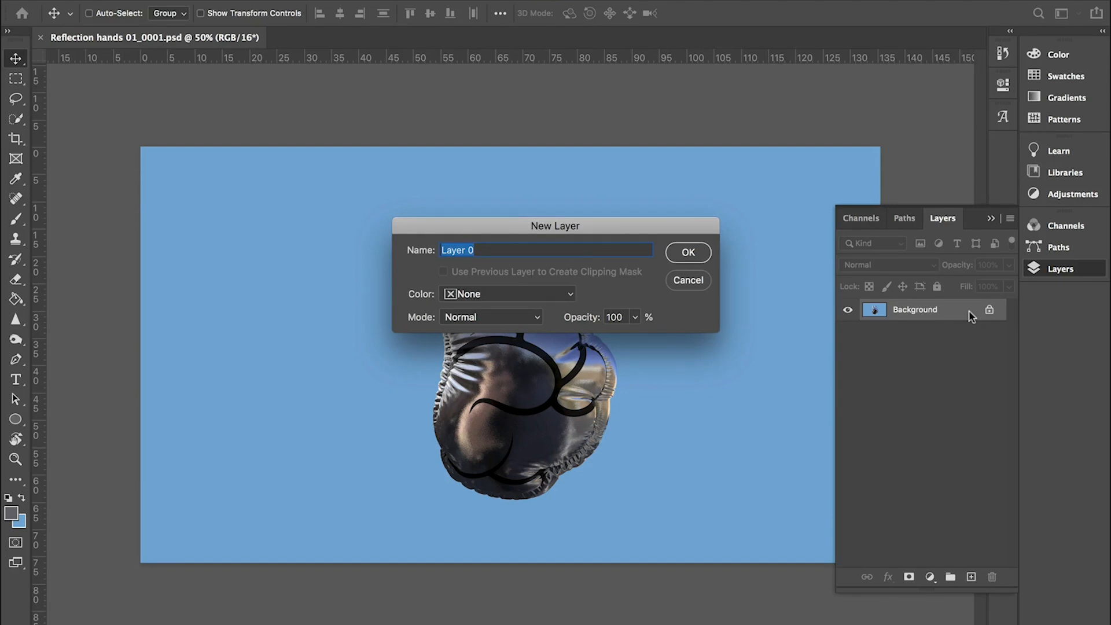
pyautogui.press('Return')
pyautogui.write('Reflection Pea')
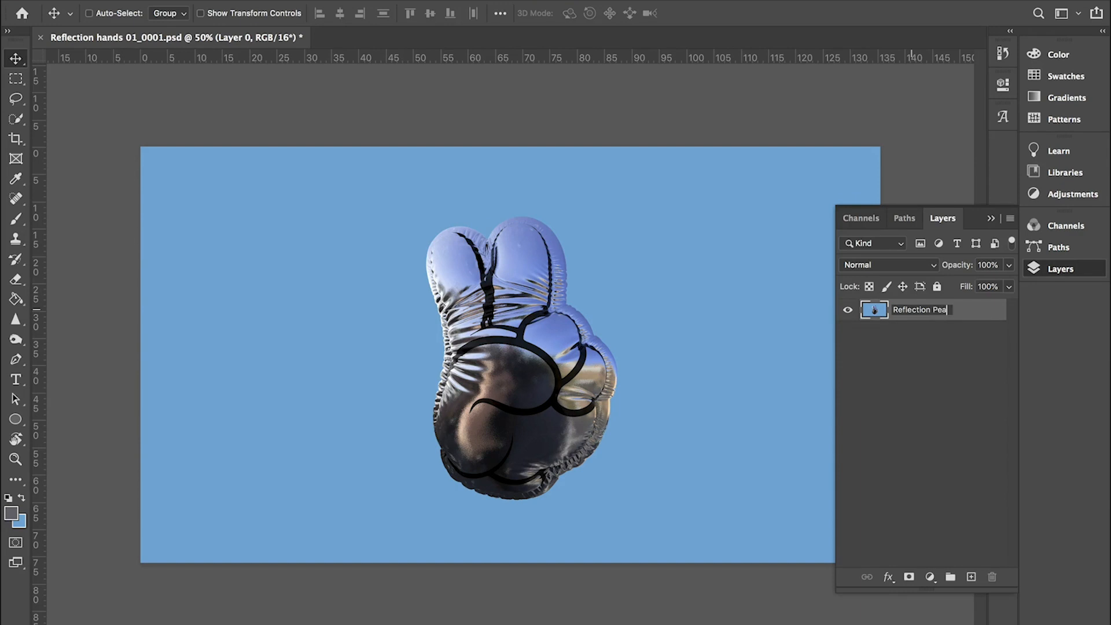
pyautogui.write('ce')
pyautogui.press('Return')
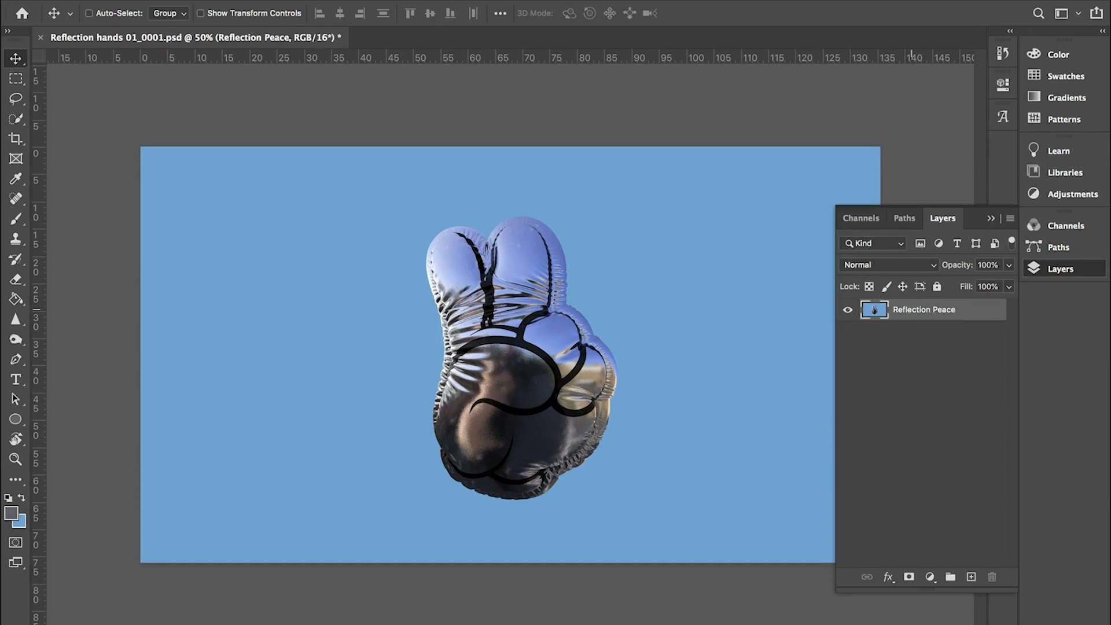
# - Display the Object Buffer 1 channel on its own, then select and copy its entire content
pyautogui.click(856, 218)
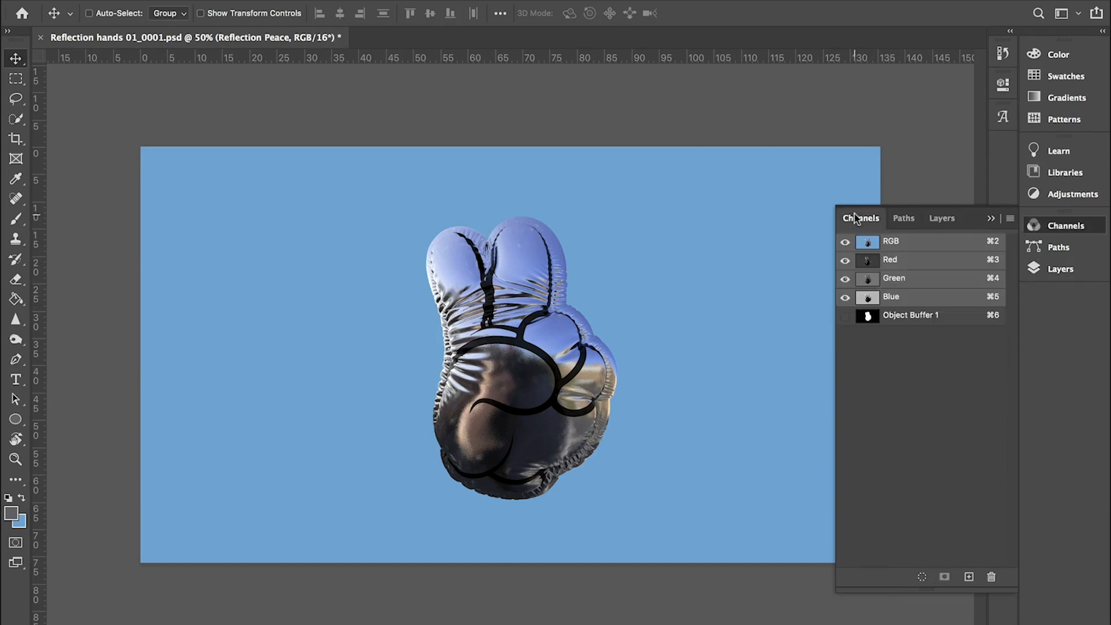
pyautogui.click(869, 319)
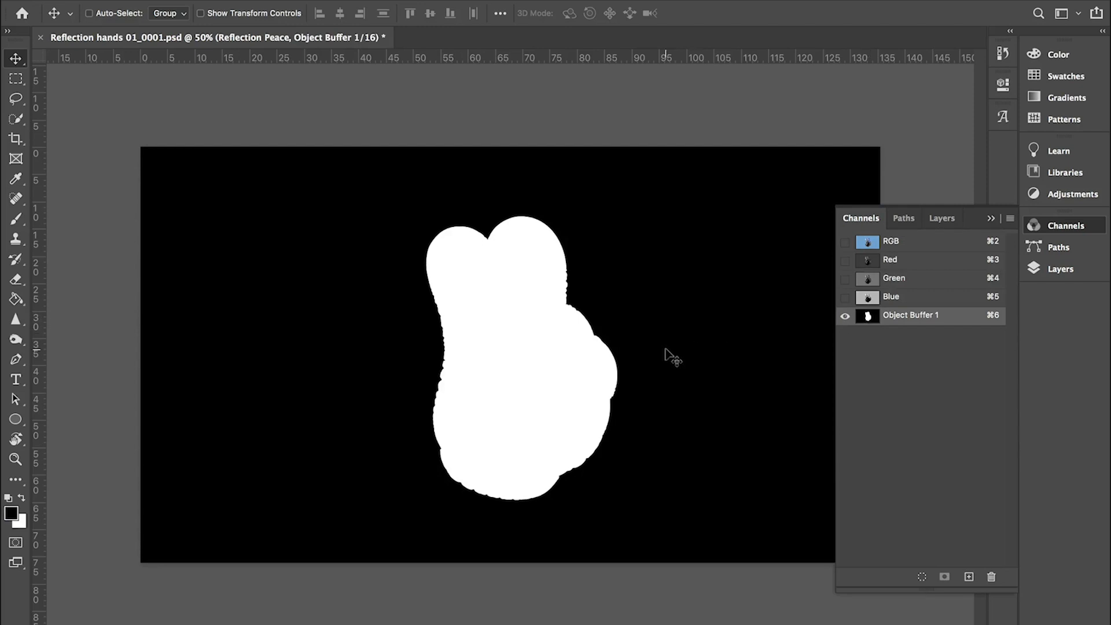
pyautogui.press('super+a')
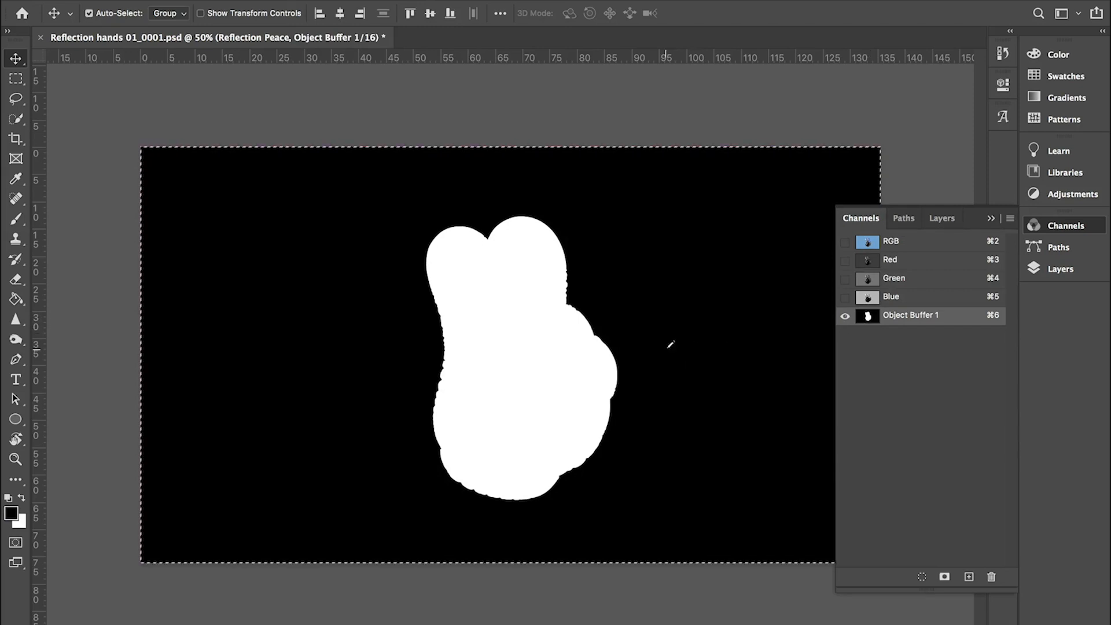
# - Add a layer mask to Reflection Peace, paste the copied object buffer into it, and return to the masked image with nothing selected
pyautogui.click(943, 218)
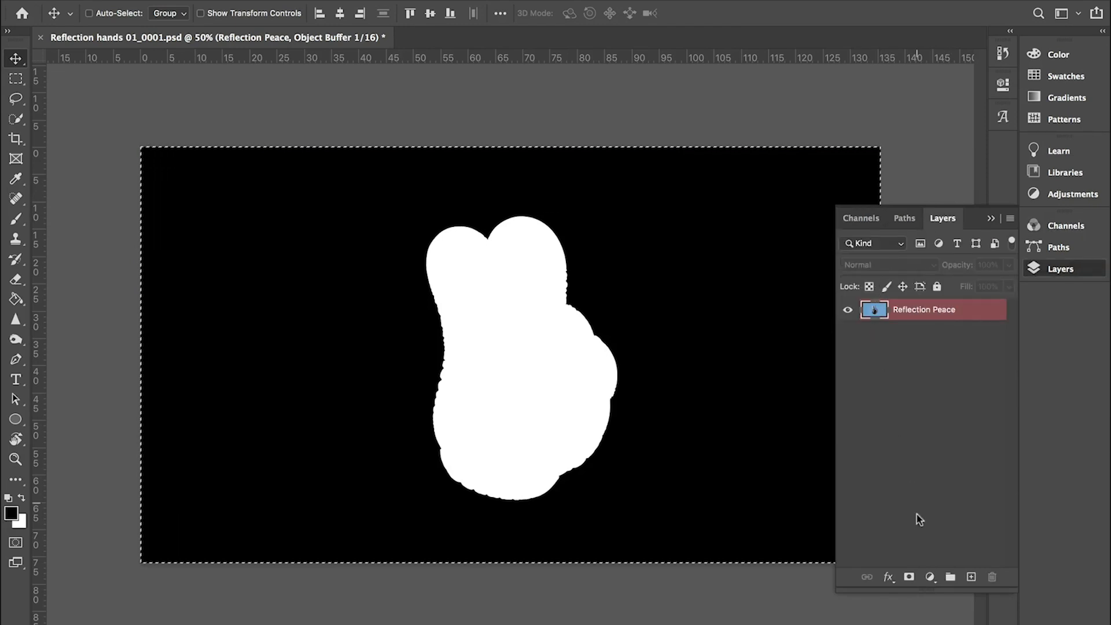
pyautogui.click(909, 577)
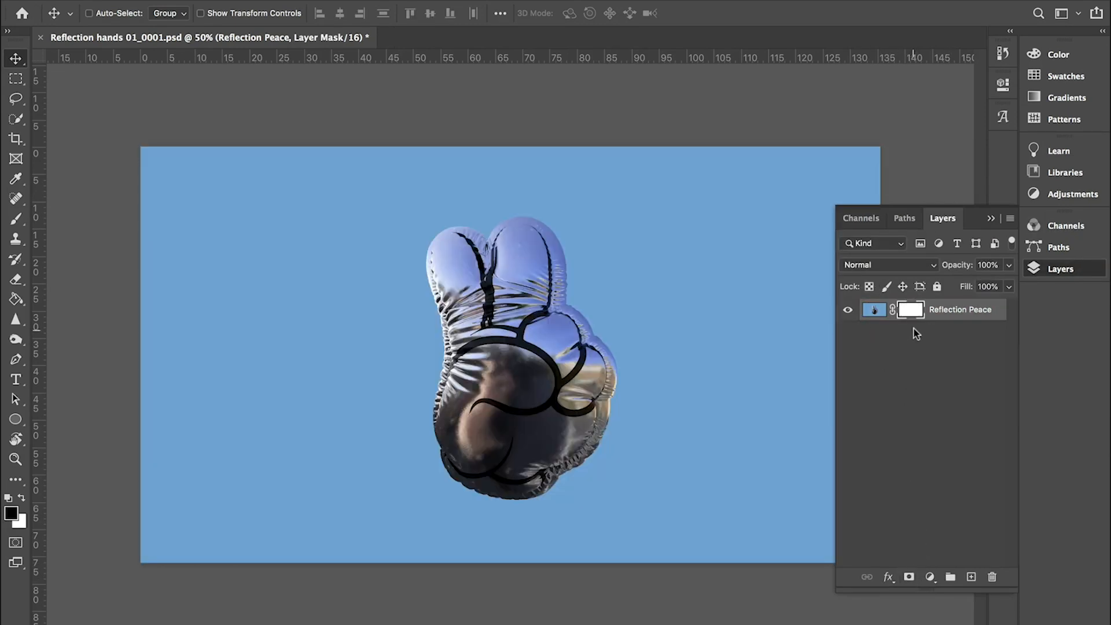
pyautogui.keyDown('alt'); pyautogui.click(906, 311); pyautogui.keyUp('alt')
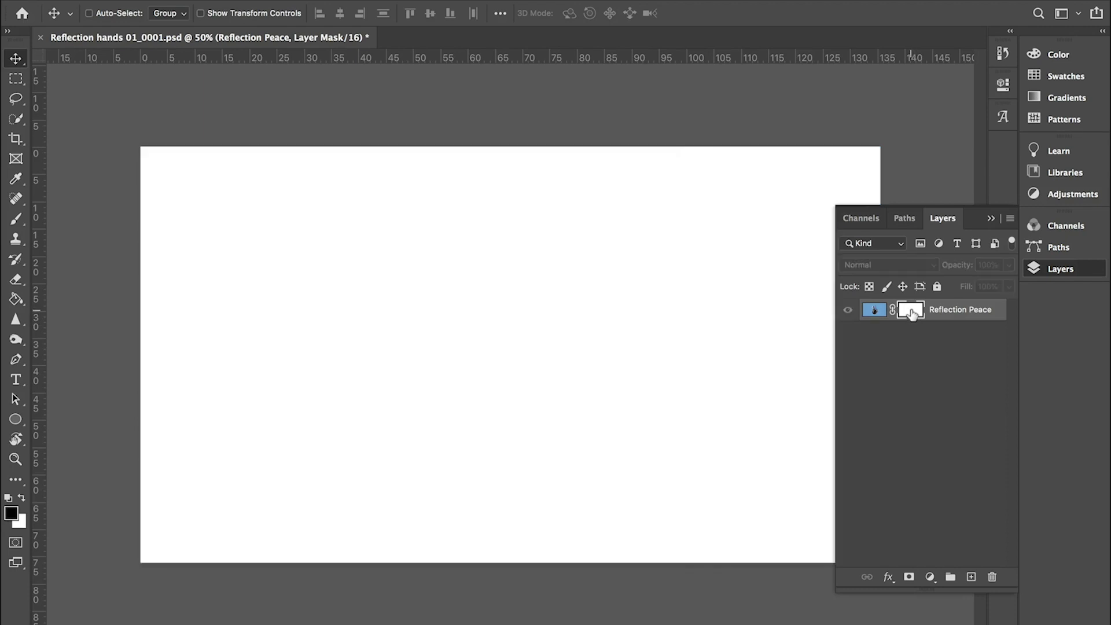
pyautogui.hotkey('ctrl', 'v')
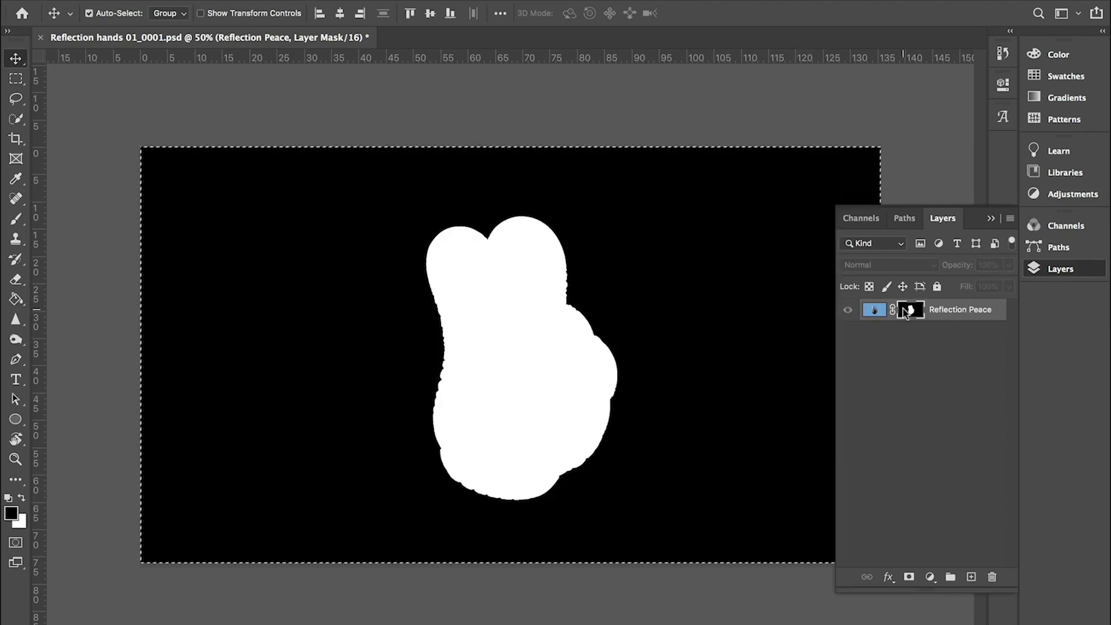
pyautogui.press('m')
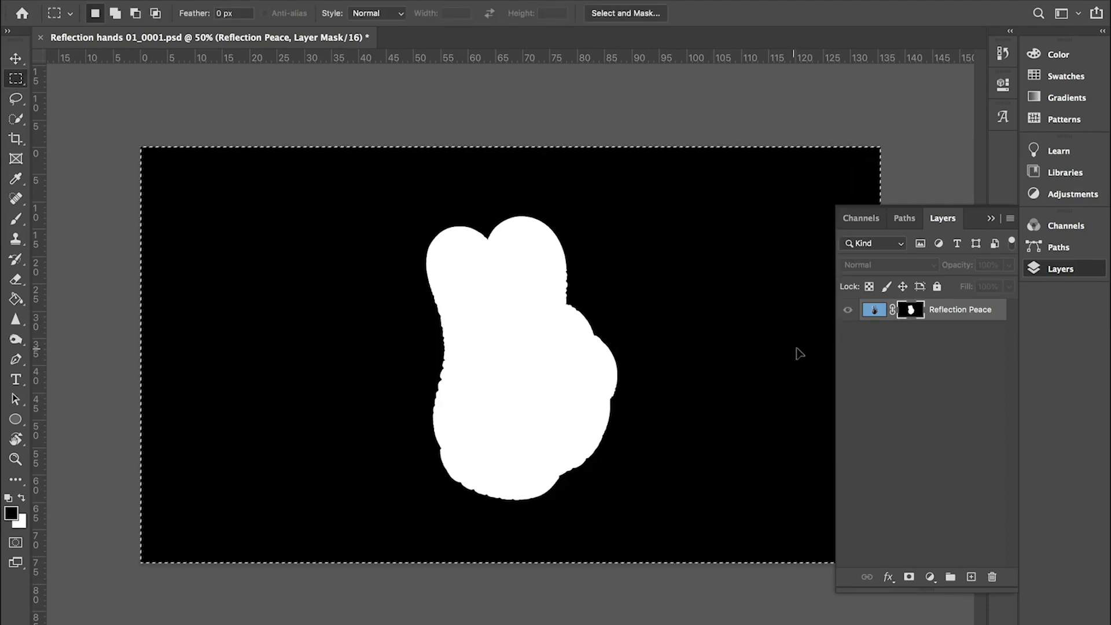
pyautogui.click(880, 356)
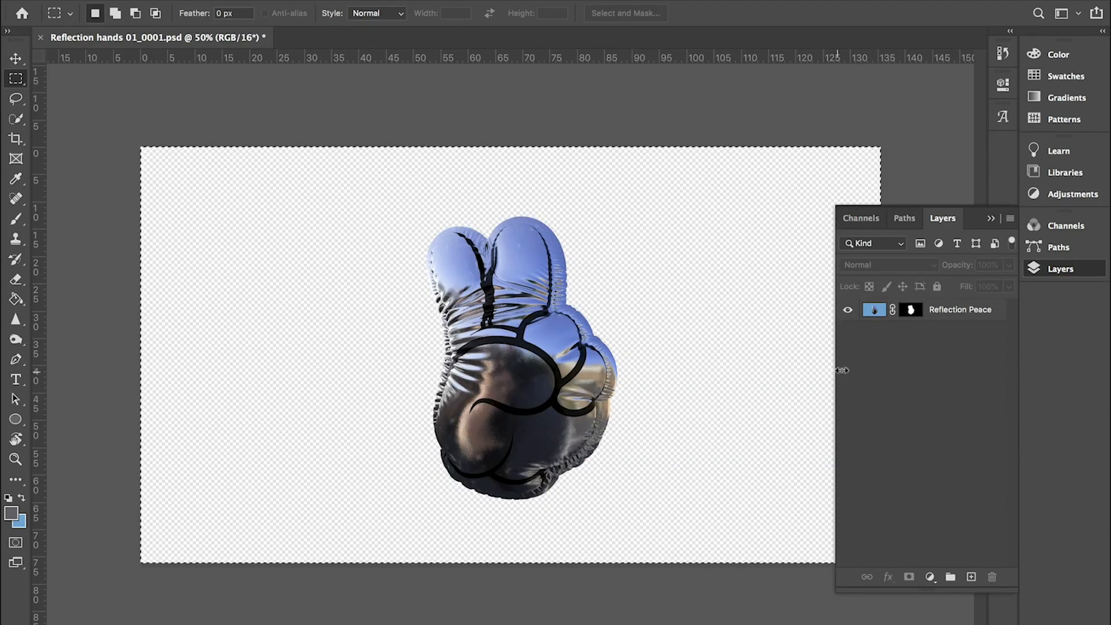
pyautogui.click(730, 379)
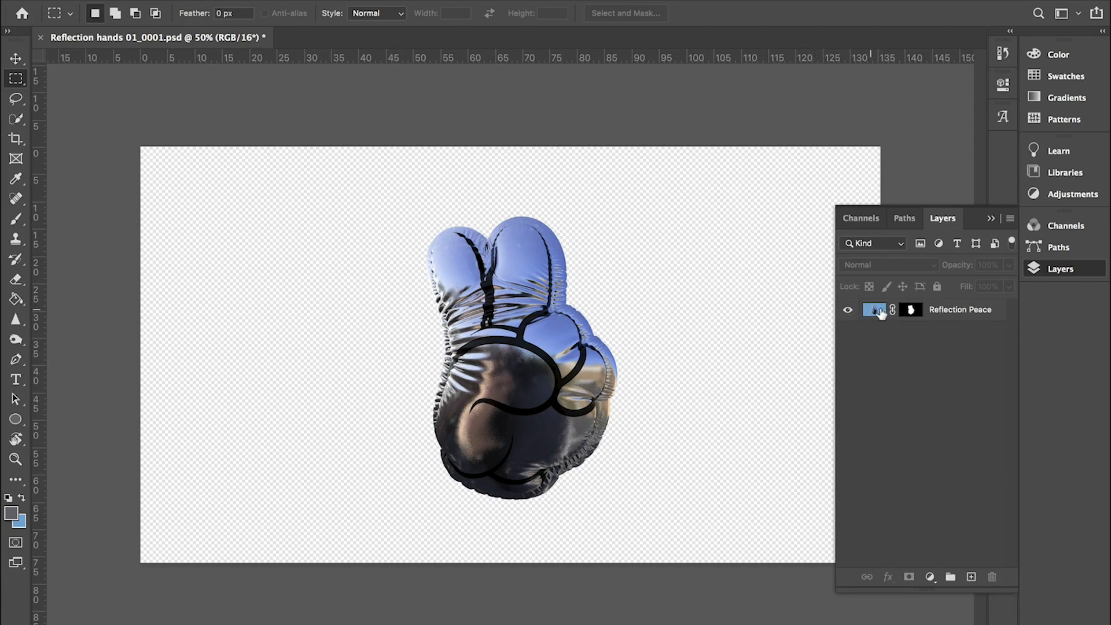
# - Disable the Reflection Peace mask and fill a new layer with the blue sampled from the render's background, using the Gradient tool
pyautogui.rightClick(911, 312)
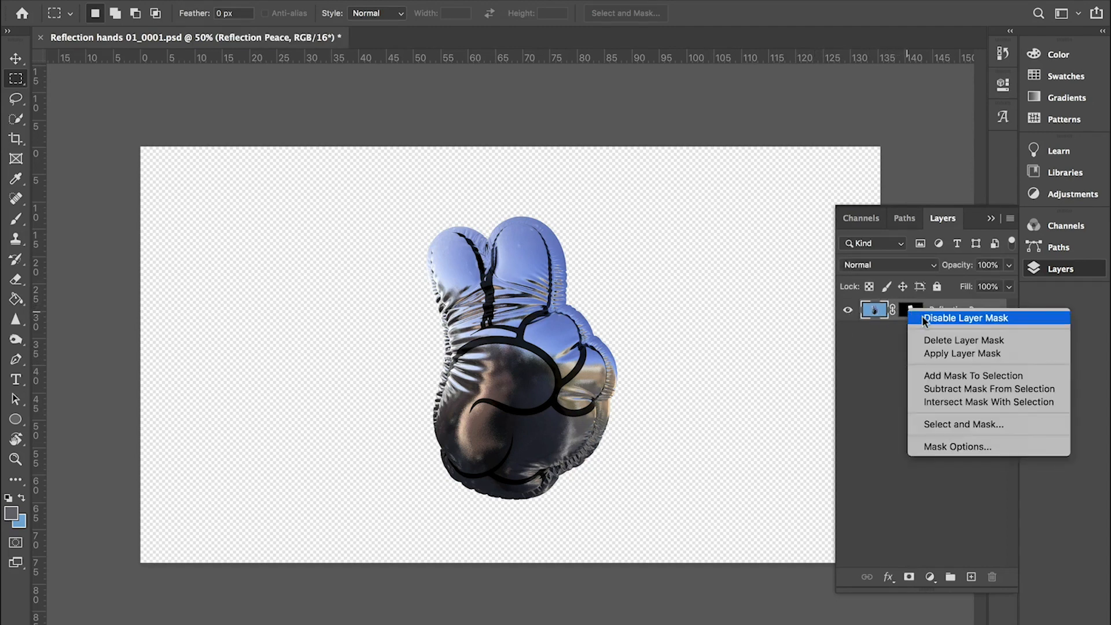
pyautogui.click(925, 318)
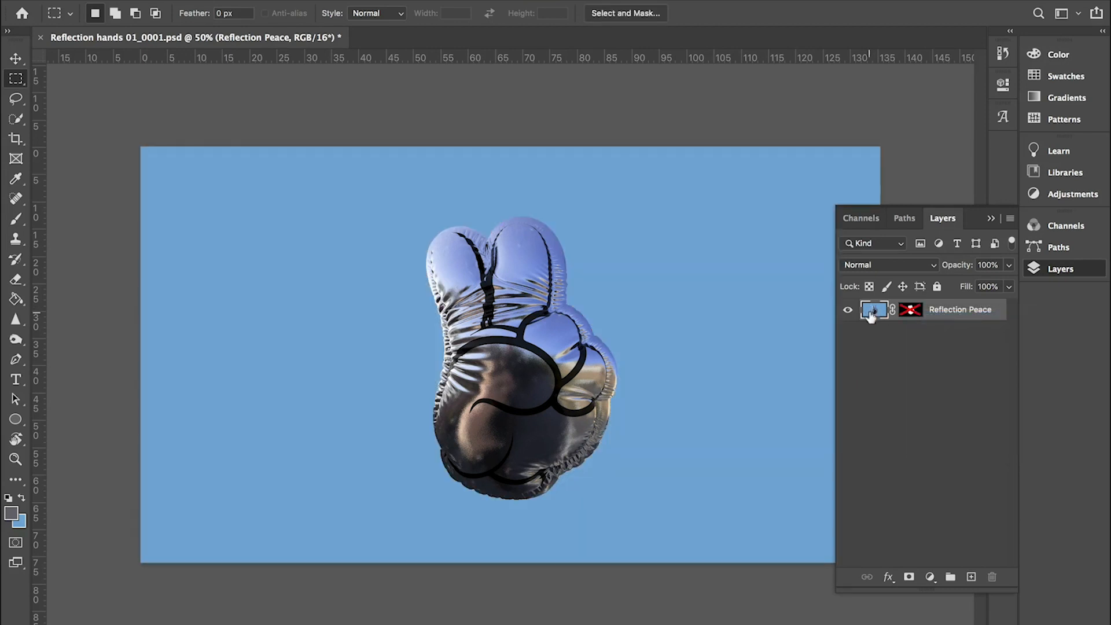
pyautogui.click(971, 578)
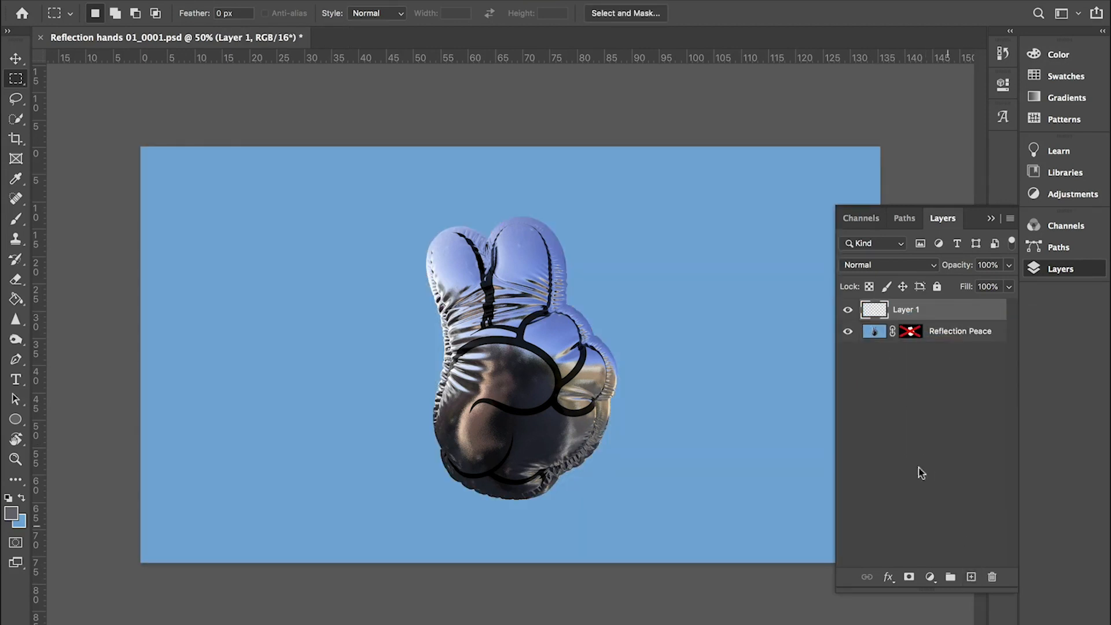
pyautogui.press('i')
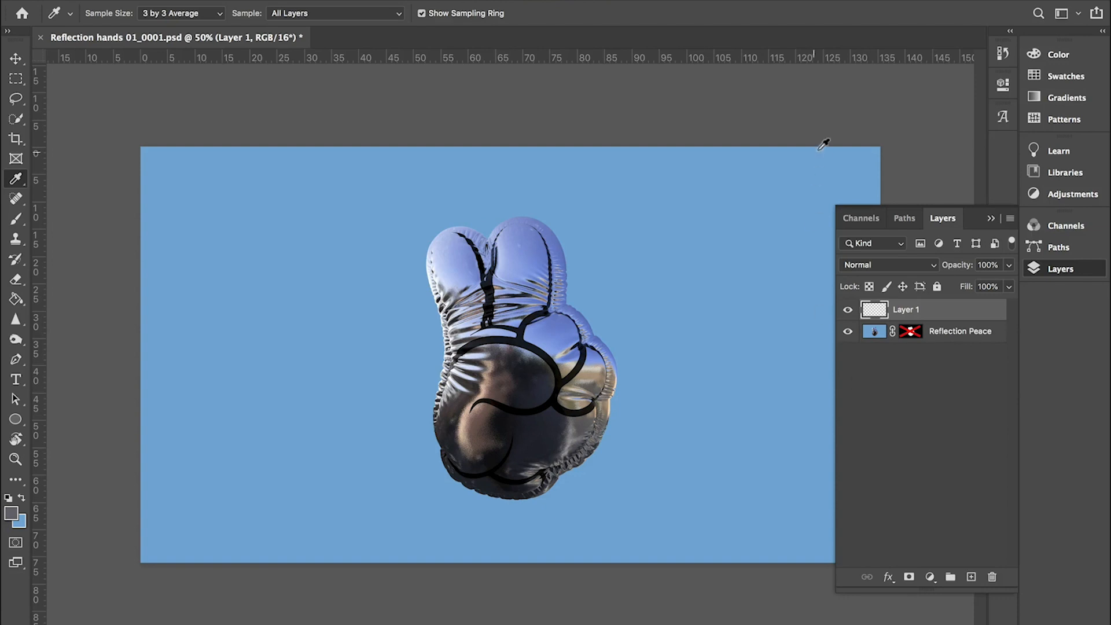
pyautogui.click(865, 163)
pyautogui.press('g')
pyautogui.press('space')
pyautogui.hotkey('shift', 'g')
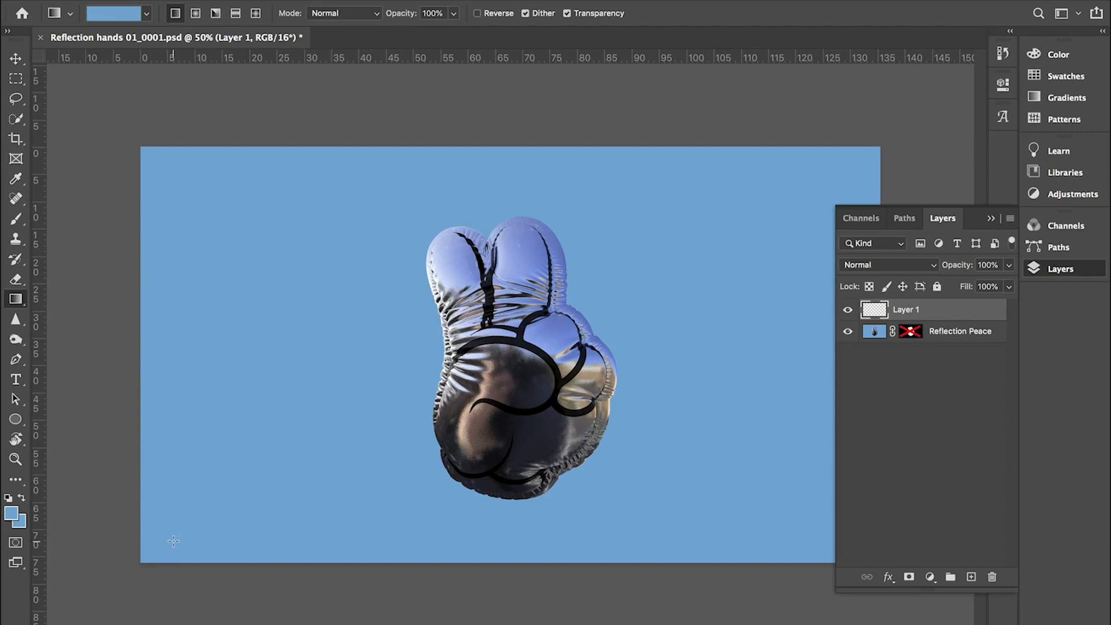
pyautogui.moveTo(141, 563); pyautogui.dragTo(894, 150)
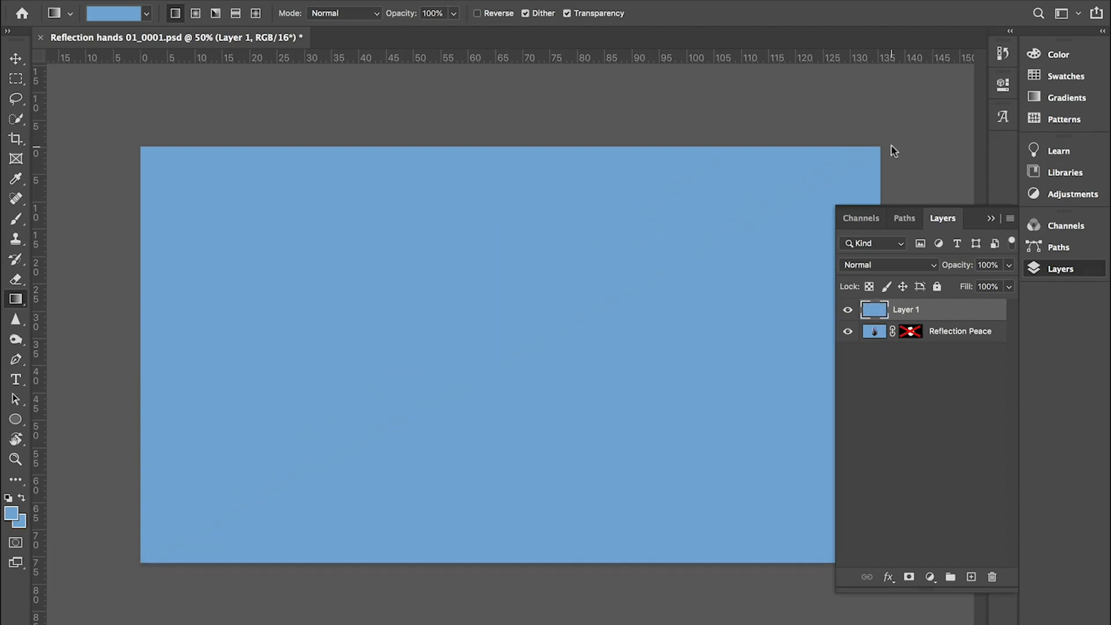
# - Move the blue layer below Reflection Peace and re-enable the Reflection Peace layer mask
pyautogui.moveTo(872, 317); pyautogui.dragTo(870, 351)
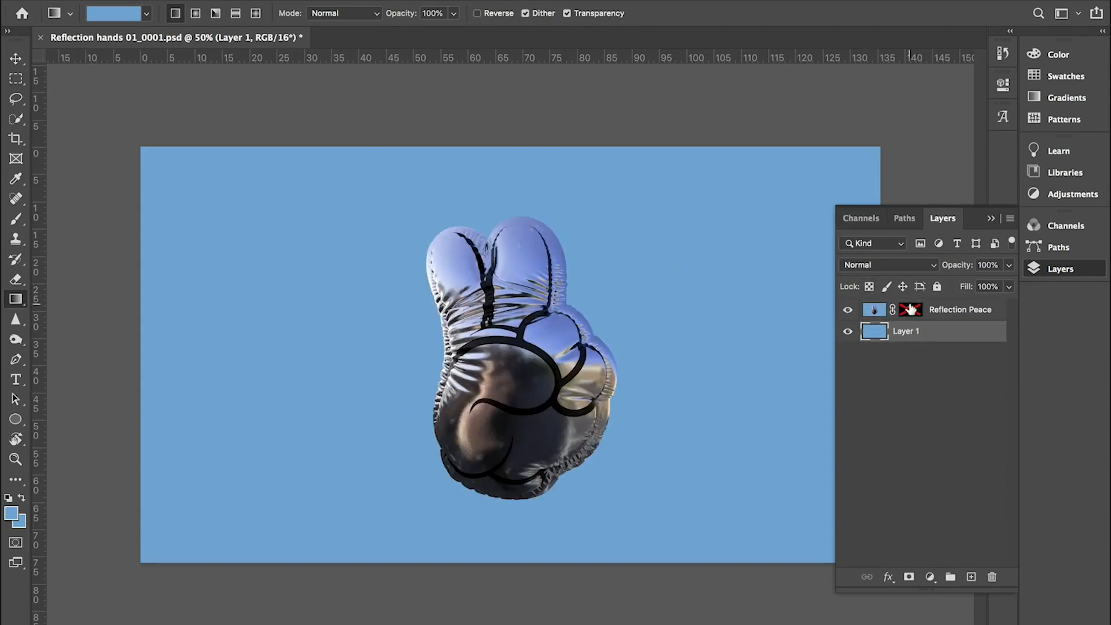
pyautogui.rightClick(911, 309)
pyautogui.click(928, 313)
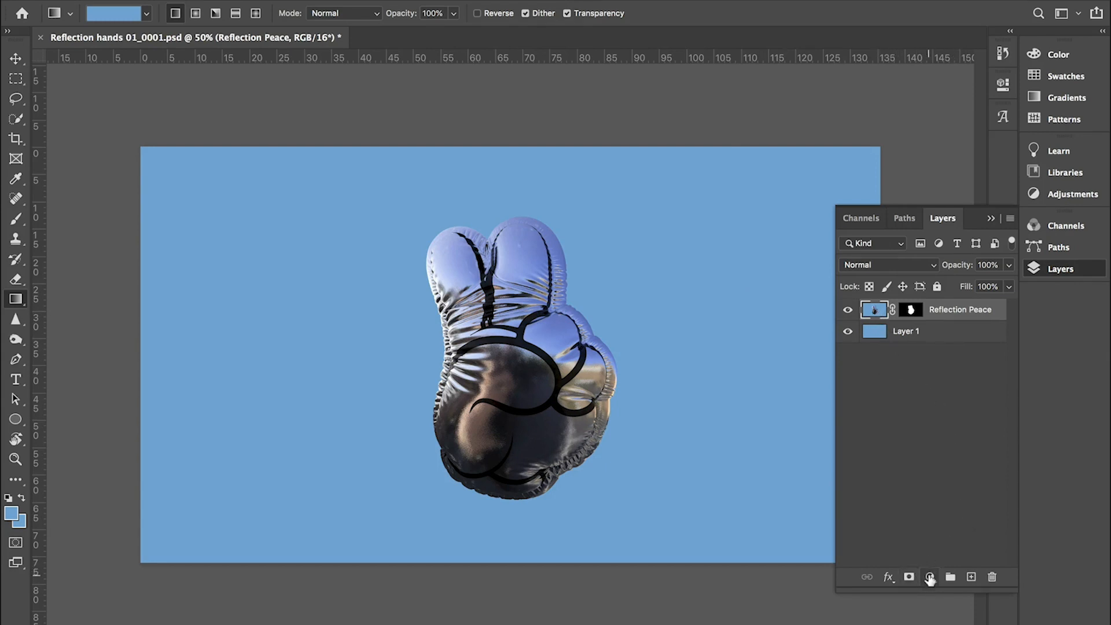
# - Add a Levels adjustment layer clipped to Reflection Peace and set its midtone input level to 1.99
pyautogui.click(929, 577)
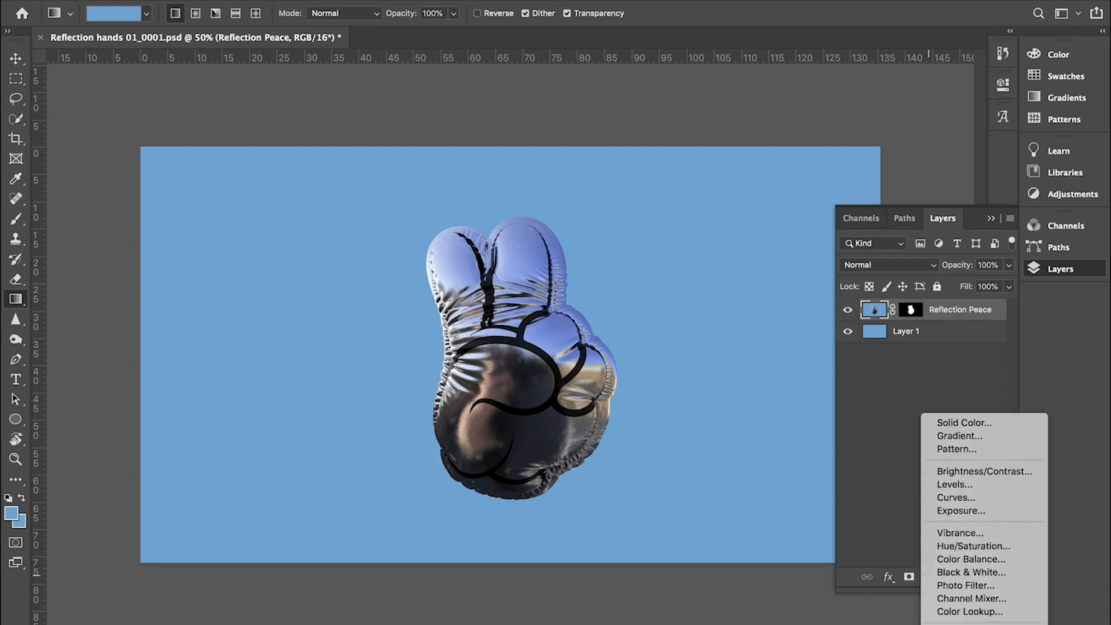
pyautogui.click(952, 497)
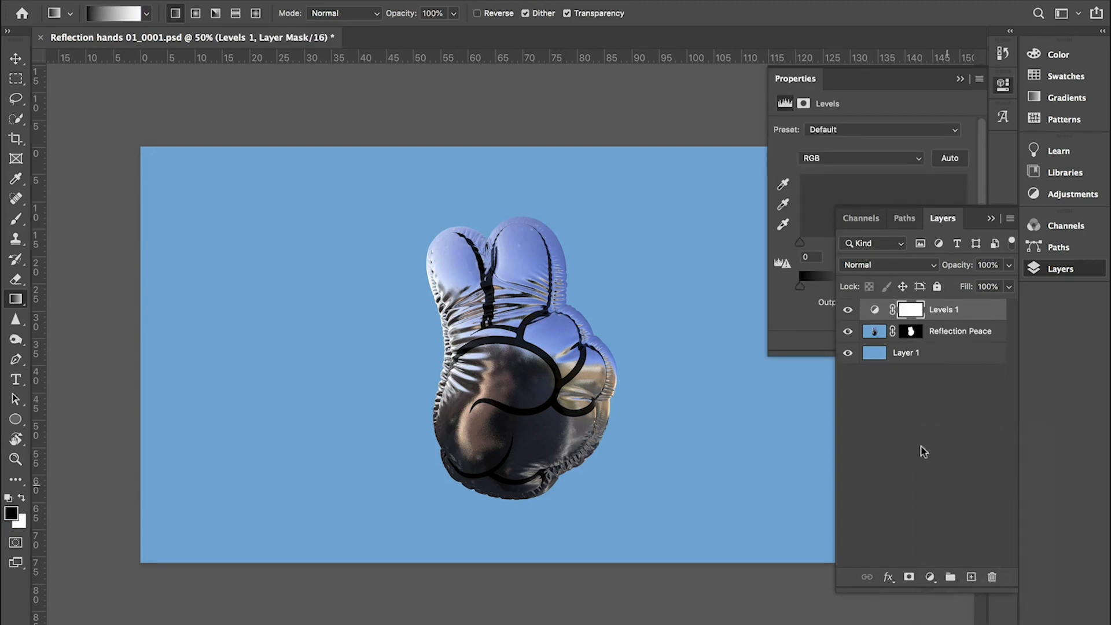
pyautogui.keyDown('alt'); pyautogui.click(877, 317); pyautogui.keyUp('alt')
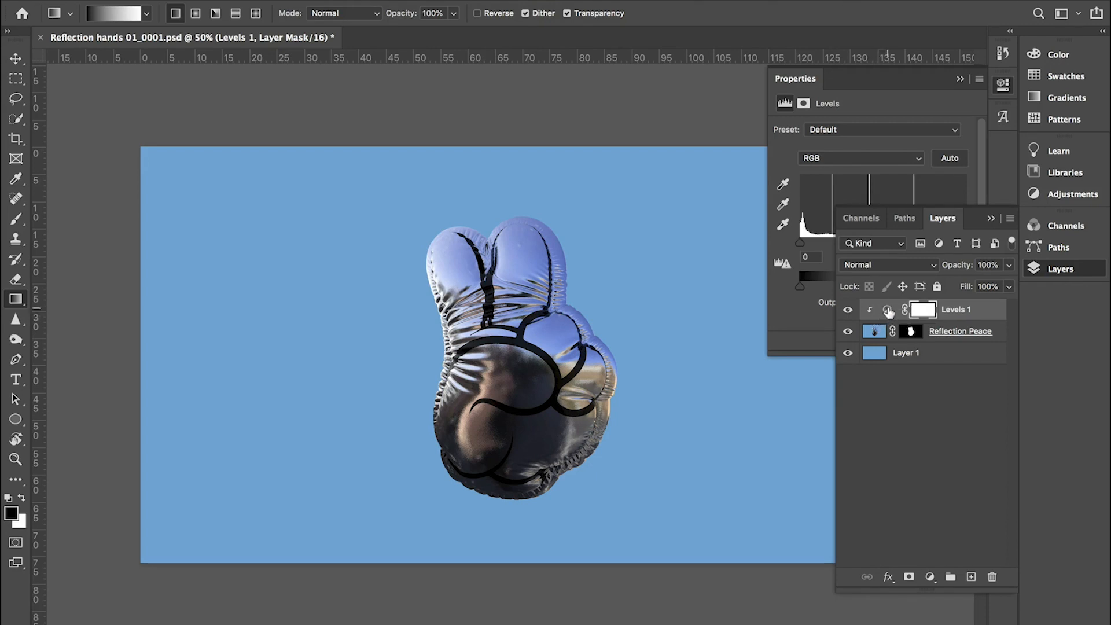
pyautogui.click(887, 310)
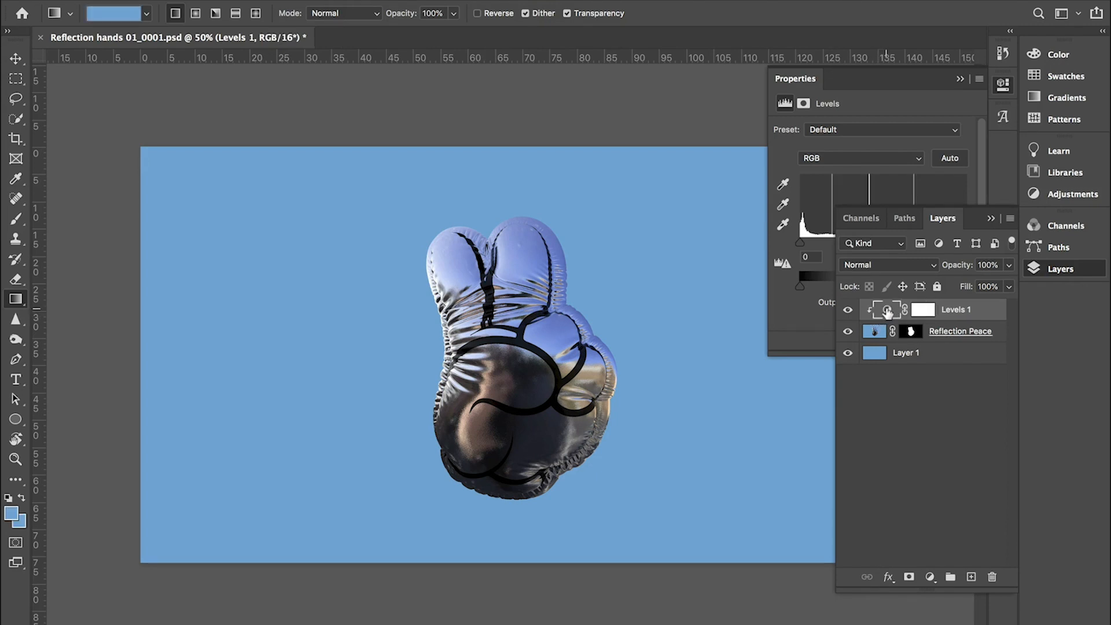
pyautogui.click(804, 330)
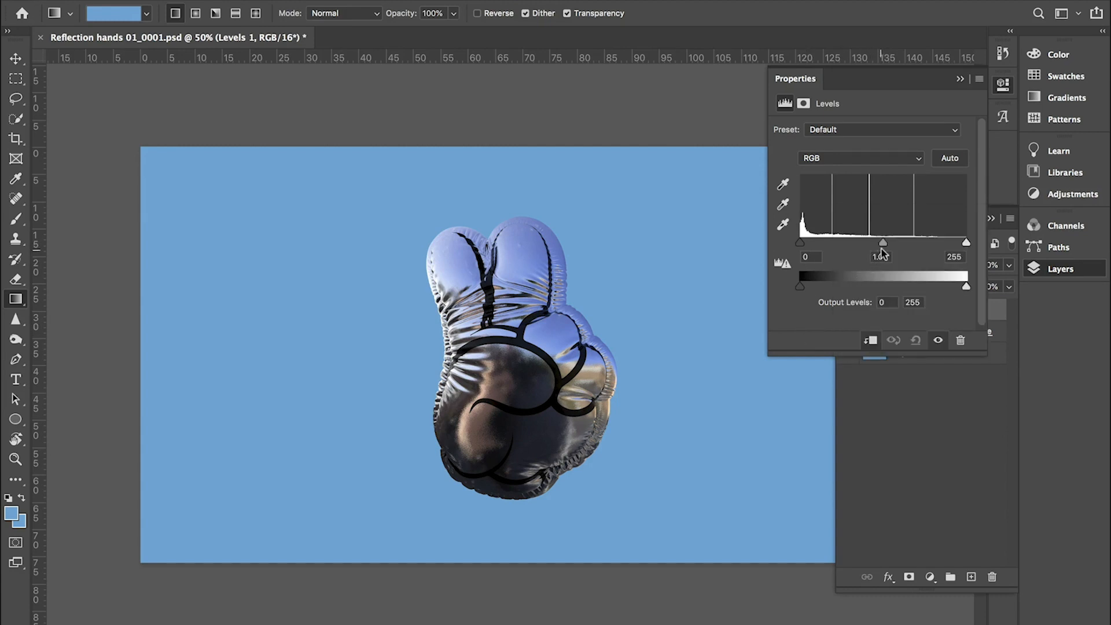
pyautogui.moveTo(882, 241); pyautogui.dragTo(842, 244)
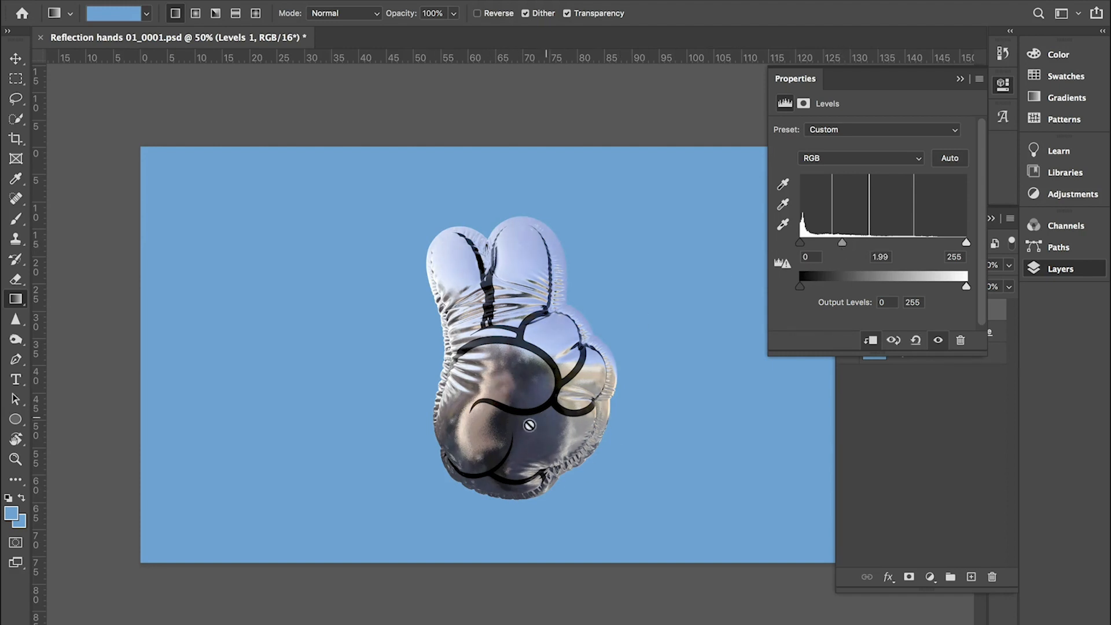
pyautogui.click(906, 471)
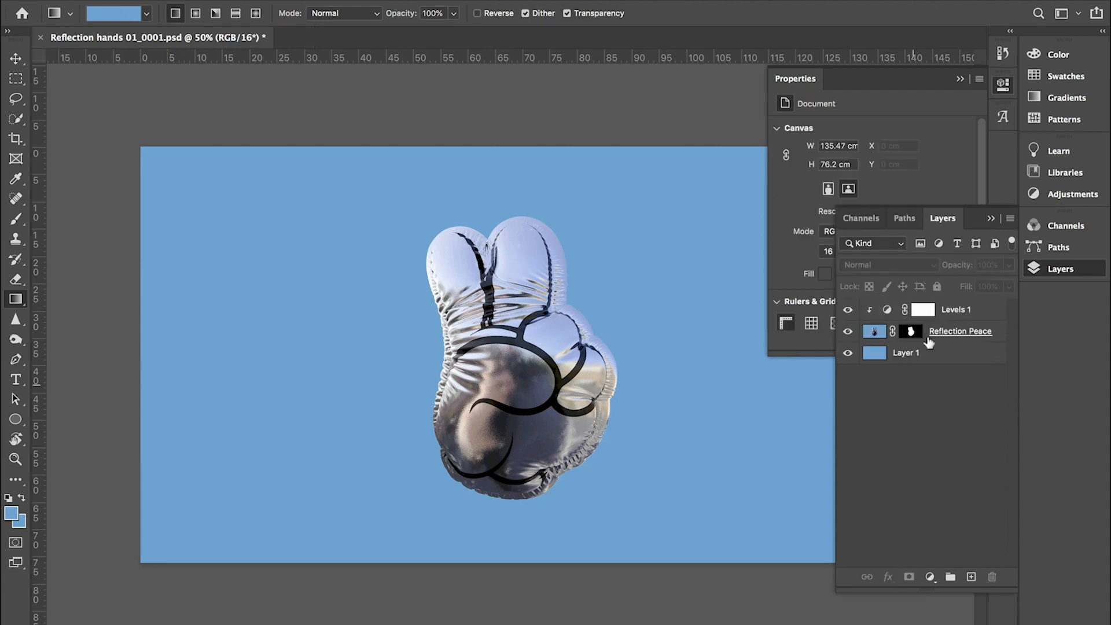
# - Paint black on the Levels 1 mask over the hand's fingers and upper part with an 800 px brush at 0% hardness
pyautogui.click(923, 310)
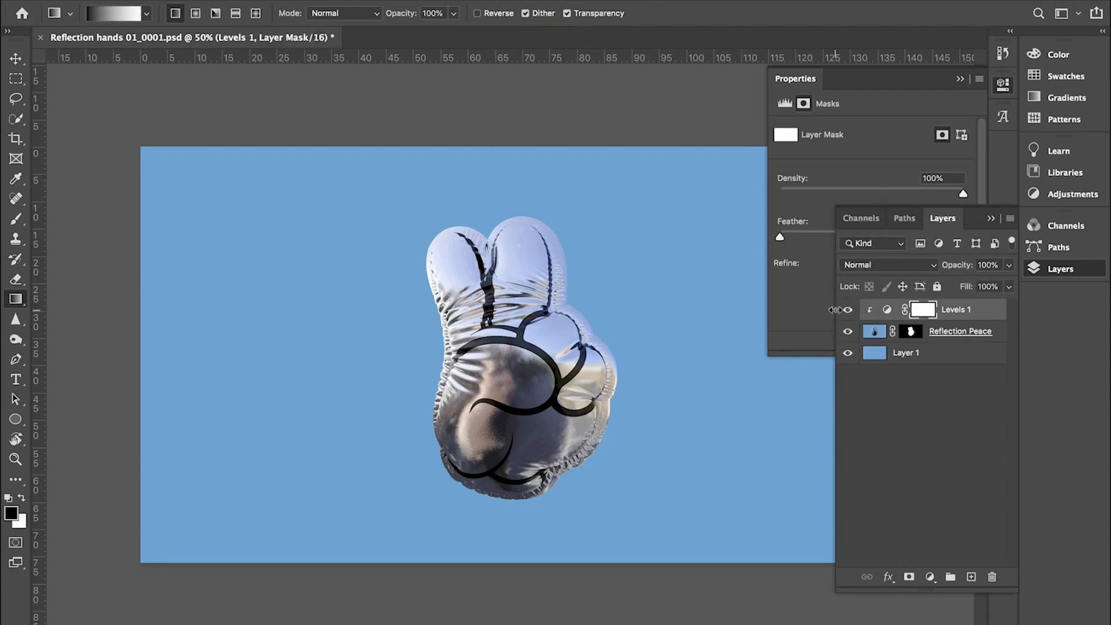
pyautogui.press('b')
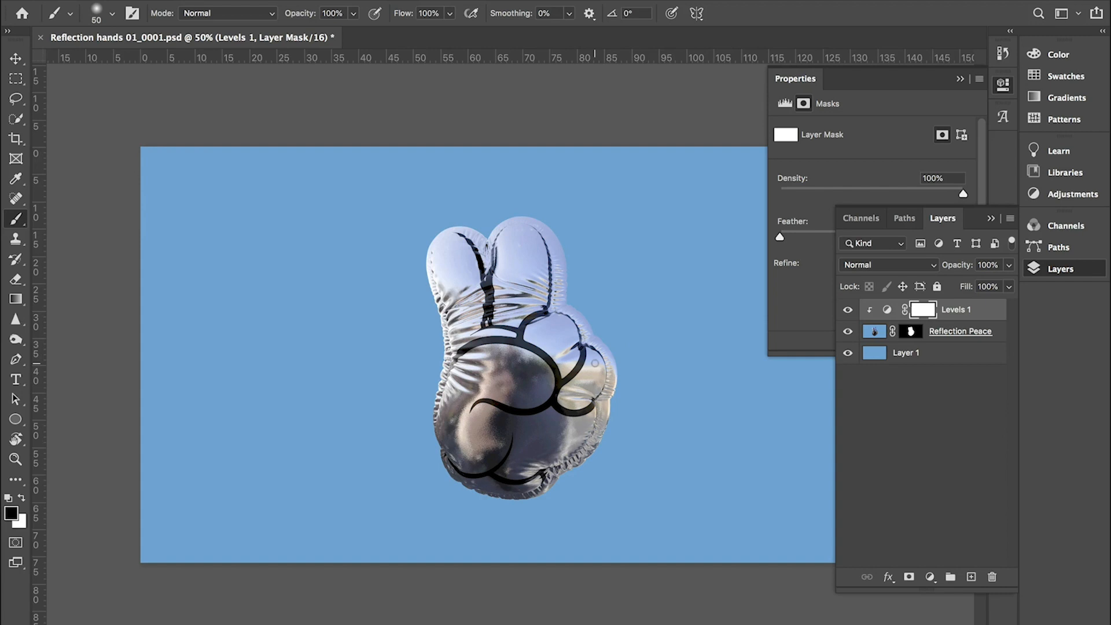
pyautogui.press(']')
pyautogui.press(']')
pyautogui.press(']')
pyautogui.press(']')
pyautogui.press(']')
pyautogui.press(']')
pyautogui.press(']')
pyautogui.press(']')
pyautogui.press(']')
pyautogui.press(']')
pyautogui.press(']')
pyautogui.press(']')
pyautogui.rightClick(597, 363)
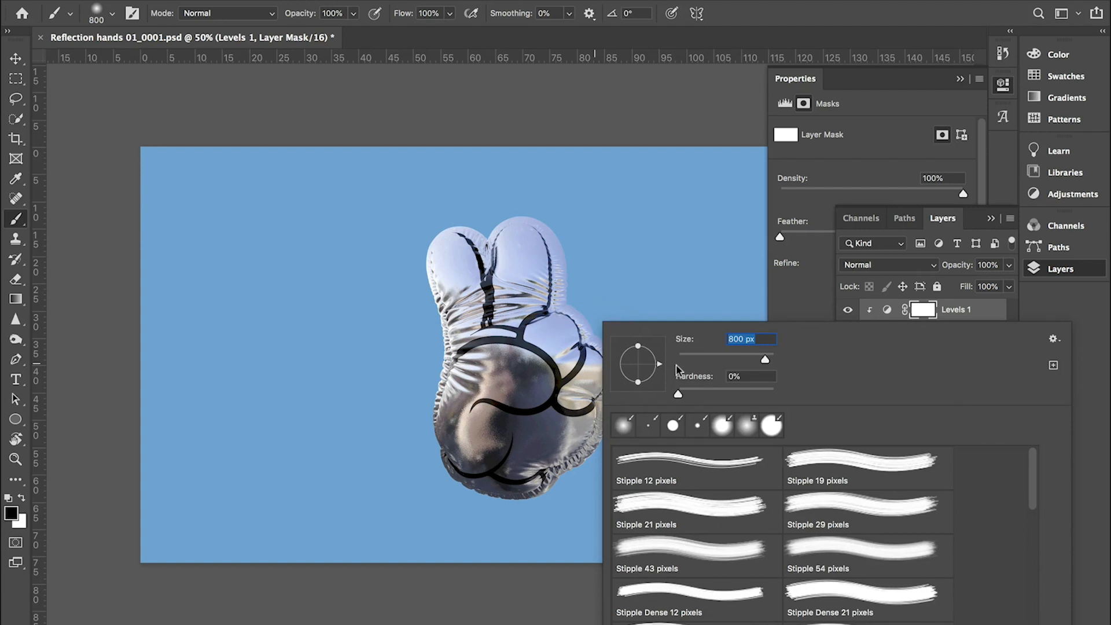
pyautogui.press('Return')
pyautogui.click(579, 322)
pyautogui.moveTo(580, 322)
pyautogui.mouseDown()
pyautogui.moveTo(471, 220)
pyautogui.moveTo(446, 234)
pyautogui.moveTo(455, 227)
pyautogui.moveTo(497, 272)
pyautogui.mouseUp()
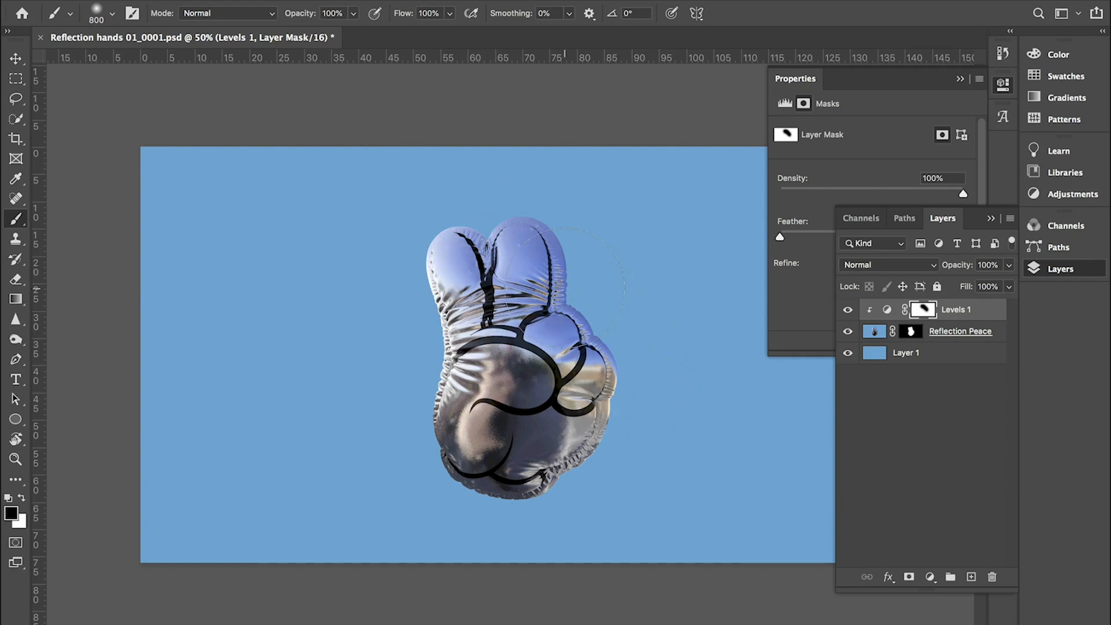
pyautogui.moveTo(502, 226); pyautogui.dragTo(505, 238)
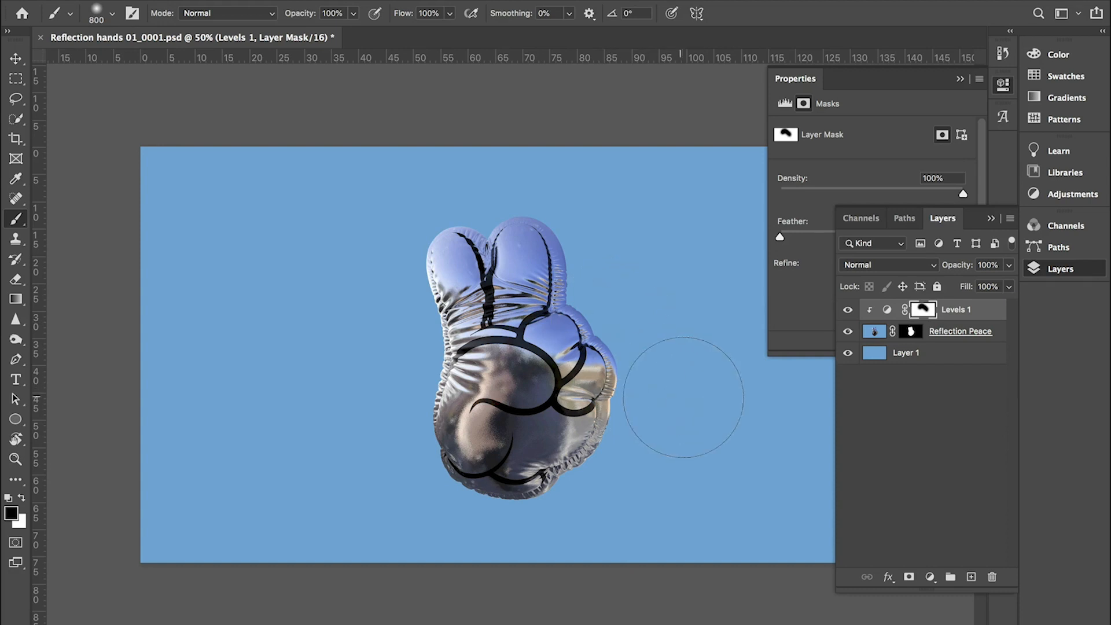
# - Add a Hue/Saturation adjustment clipped to Reflection Peace with saturation -44, and paint its mask black over the hand's palm
pyautogui.click(875, 332)
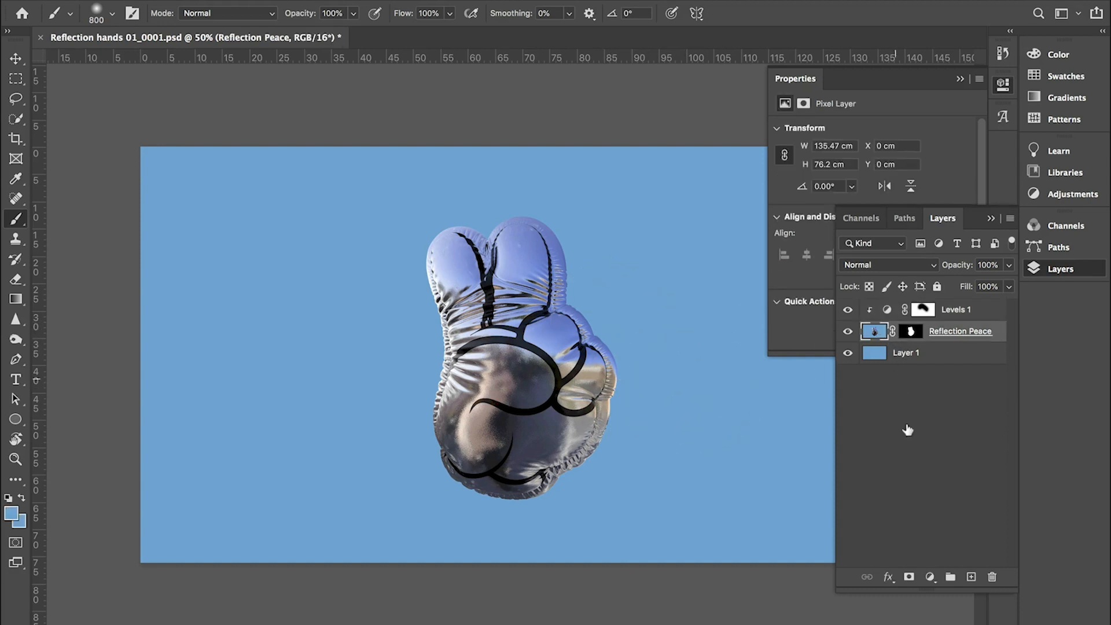
pyautogui.click(930, 577)
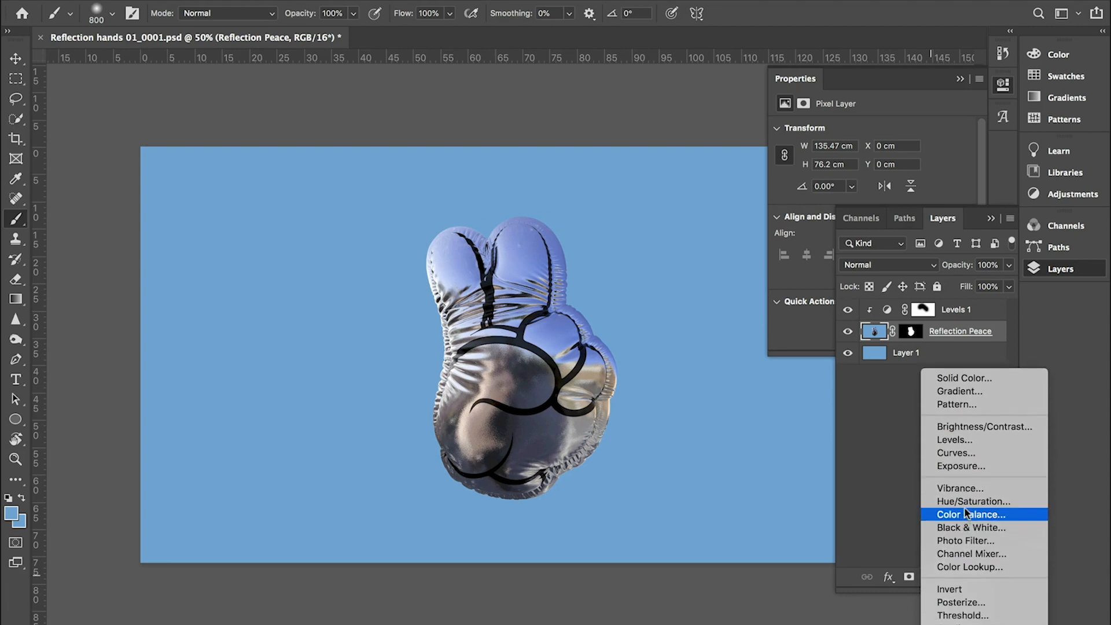
pyautogui.click(966, 502)
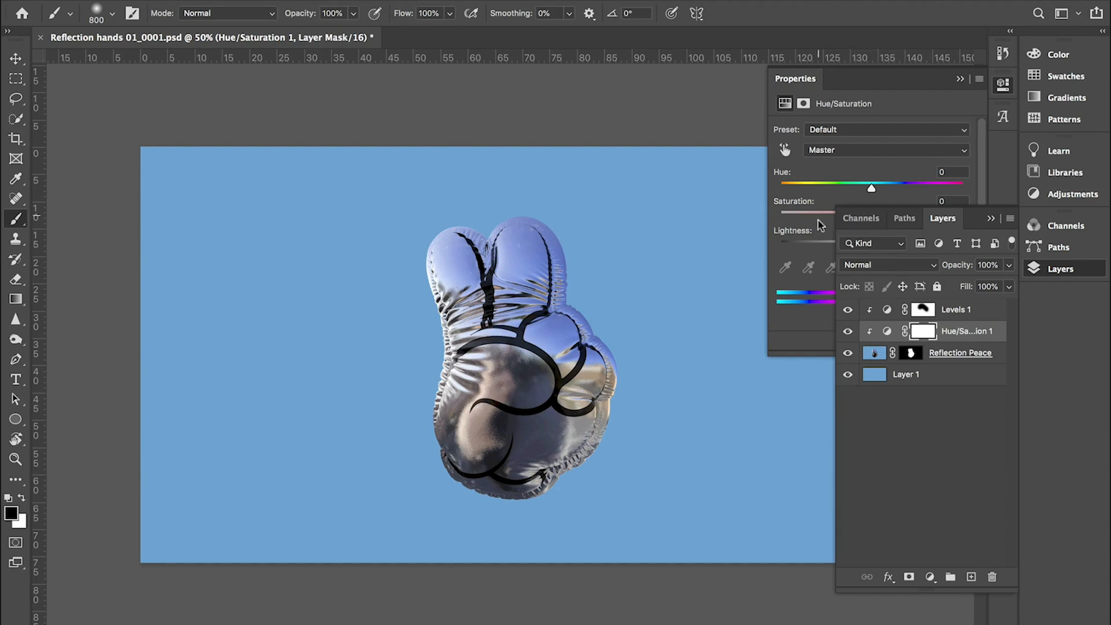
pyautogui.click(794, 258)
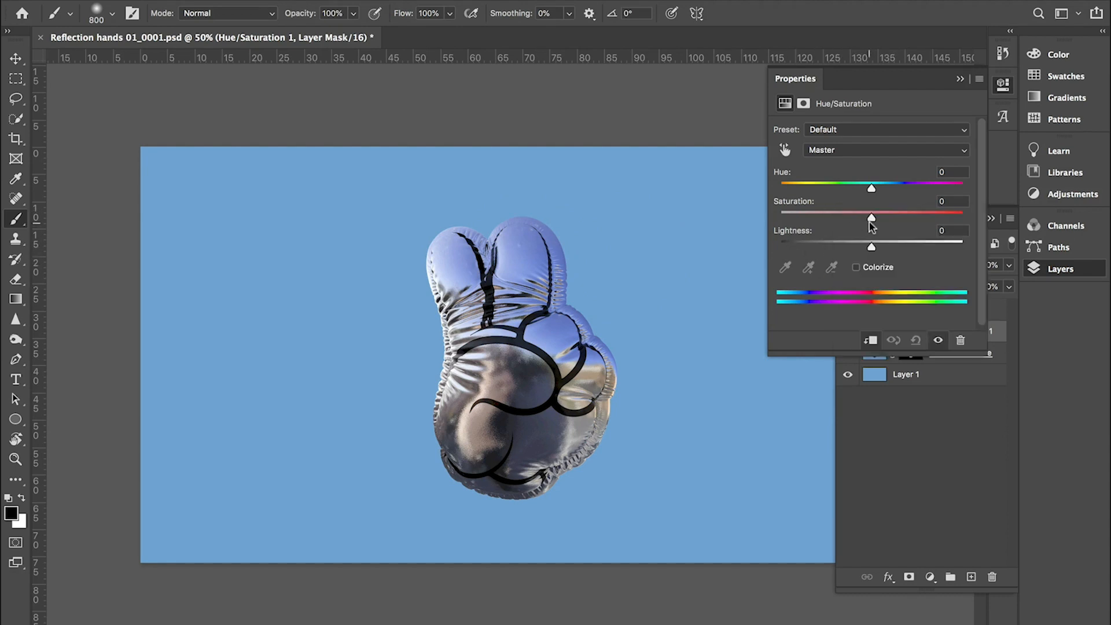
pyautogui.moveTo(872, 219); pyautogui.dragTo(830, 220)
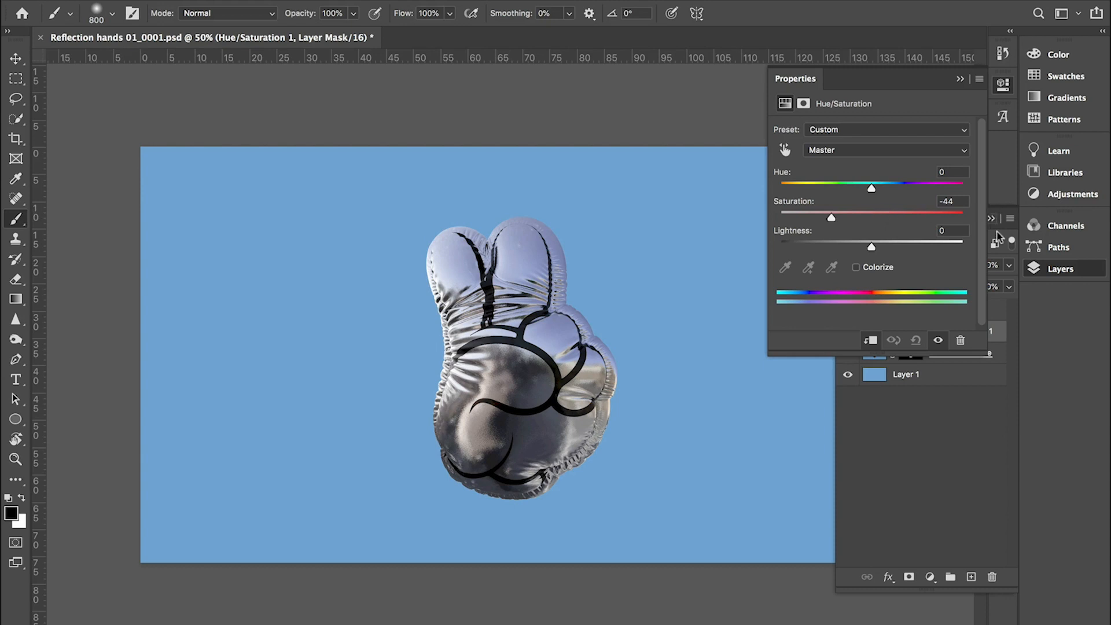
pyautogui.click(962, 405)
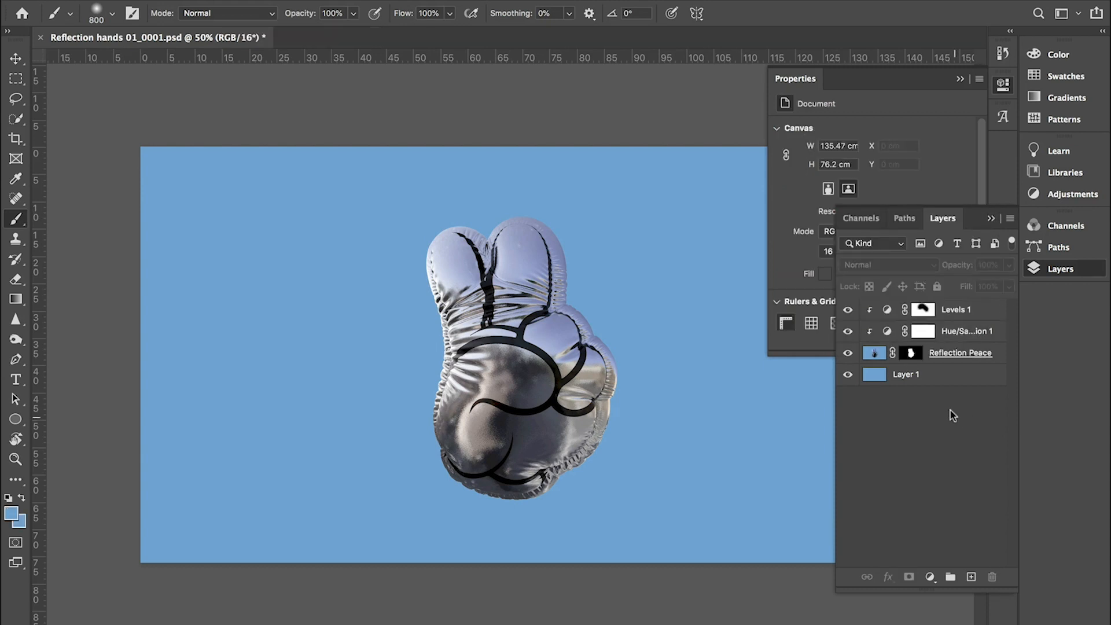
pyautogui.click(923, 331)
pyautogui.moveTo(513, 403)
pyautogui.mouseDown()
pyautogui.moveTo(513, 434)
pyautogui.moveTo(494, 426)
pyautogui.moveTo(491, 407)
pyautogui.moveTo(507, 340)
pyautogui.mouseUp()
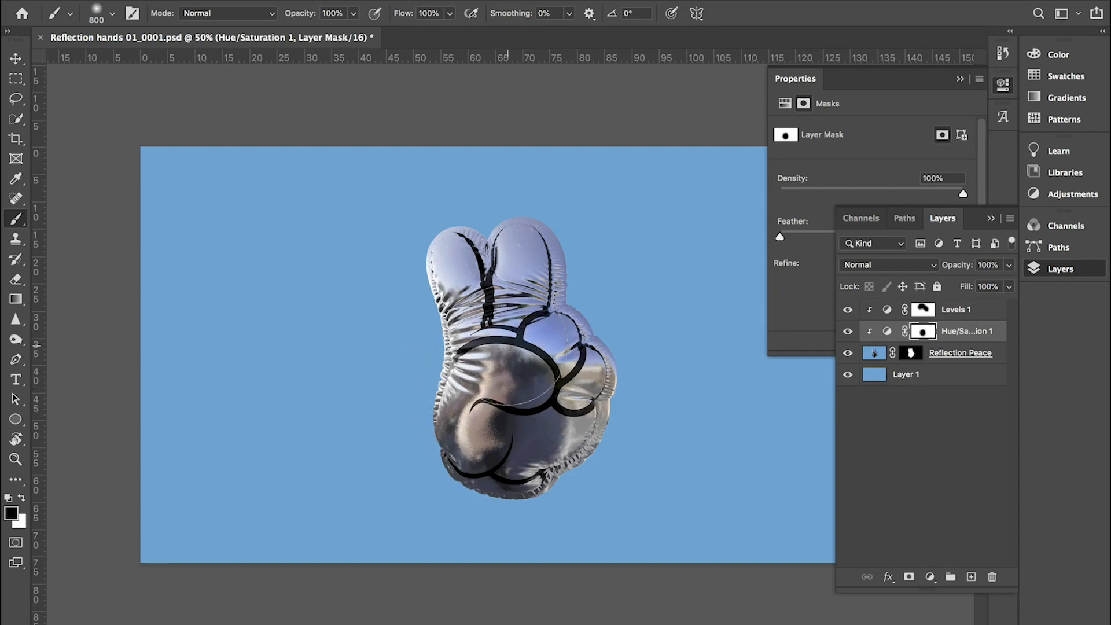
# - Add a second Levels adjustment layer clipped directly above Reflection Peace
pyautogui.click(876, 354)
pyautogui.click(930, 577)
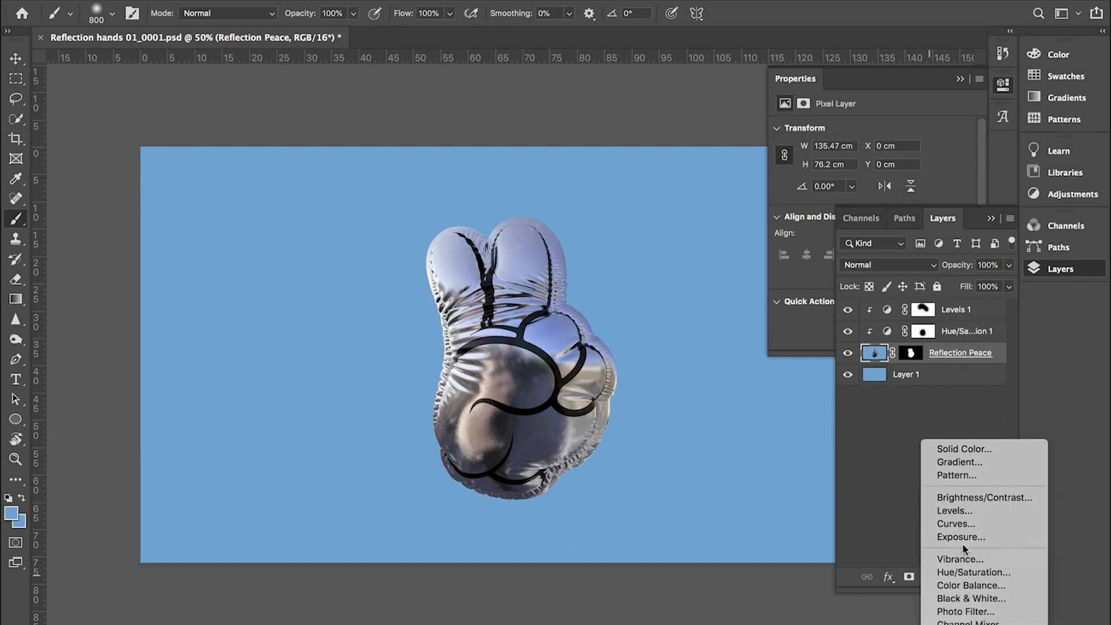
pyautogui.click(964, 513)
# - Rename the three clipped adjustment layers, from the uppermost down, Levels base, sat top and Levels top
pyautogui.doubleClick(956, 310)
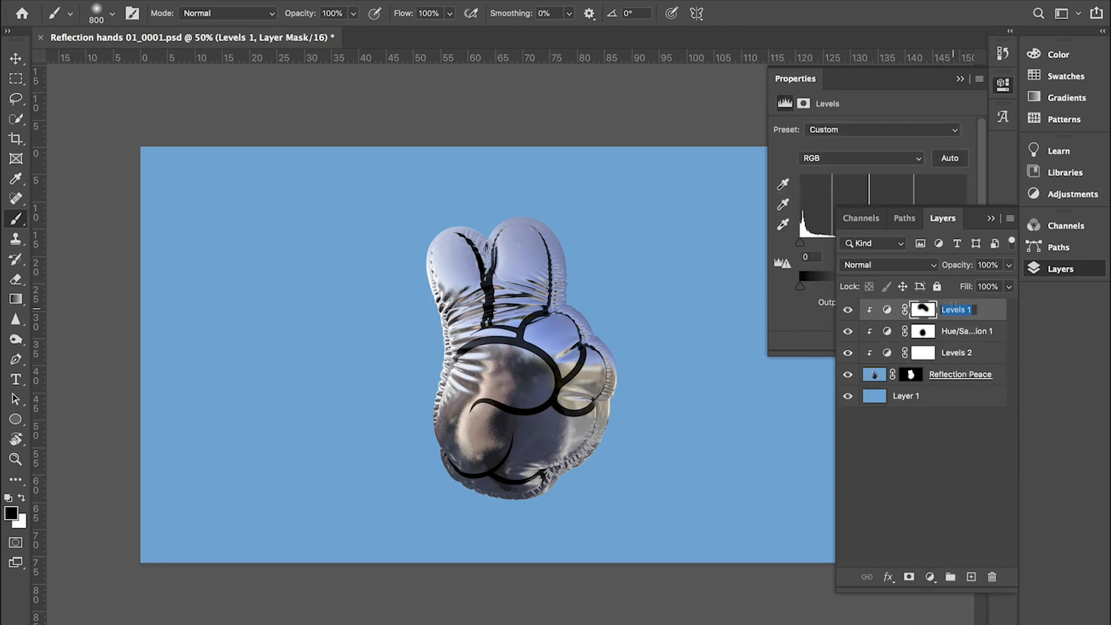
pyautogui.write('Levels base')
pyautogui.press('Return')
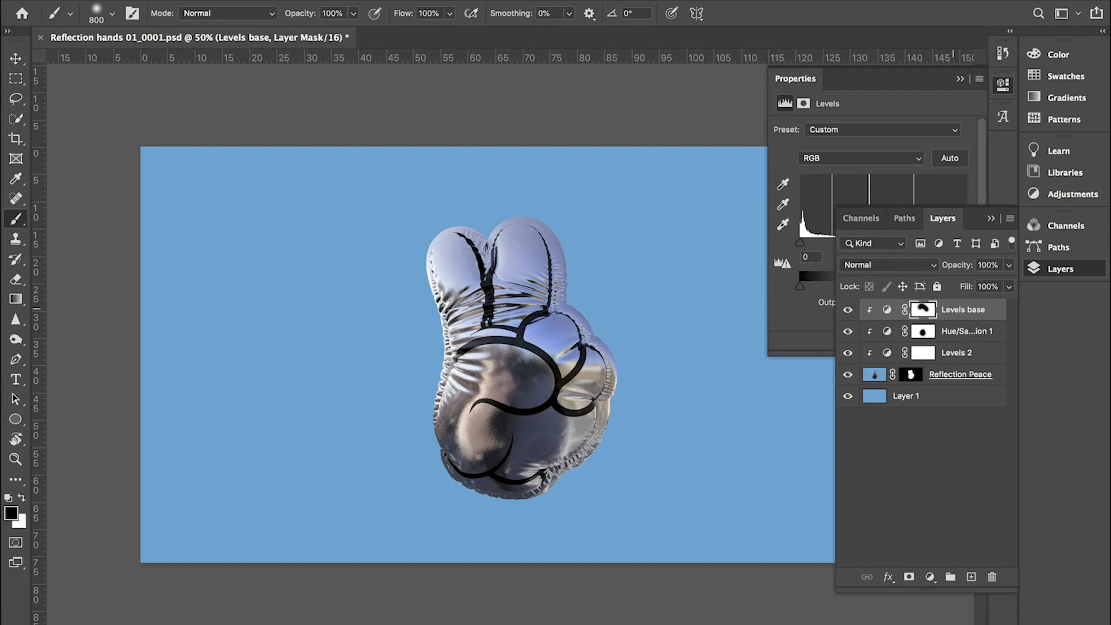
pyautogui.doubleClick(971, 331)
pyautogui.write('hu')
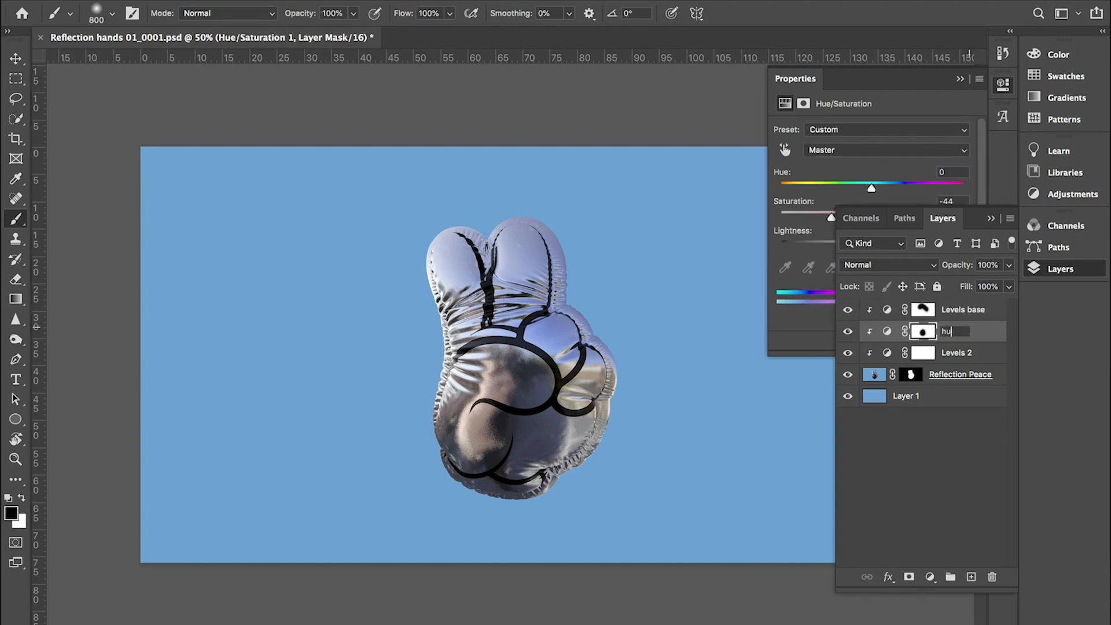
pyautogui.doubleClick(957, 352)
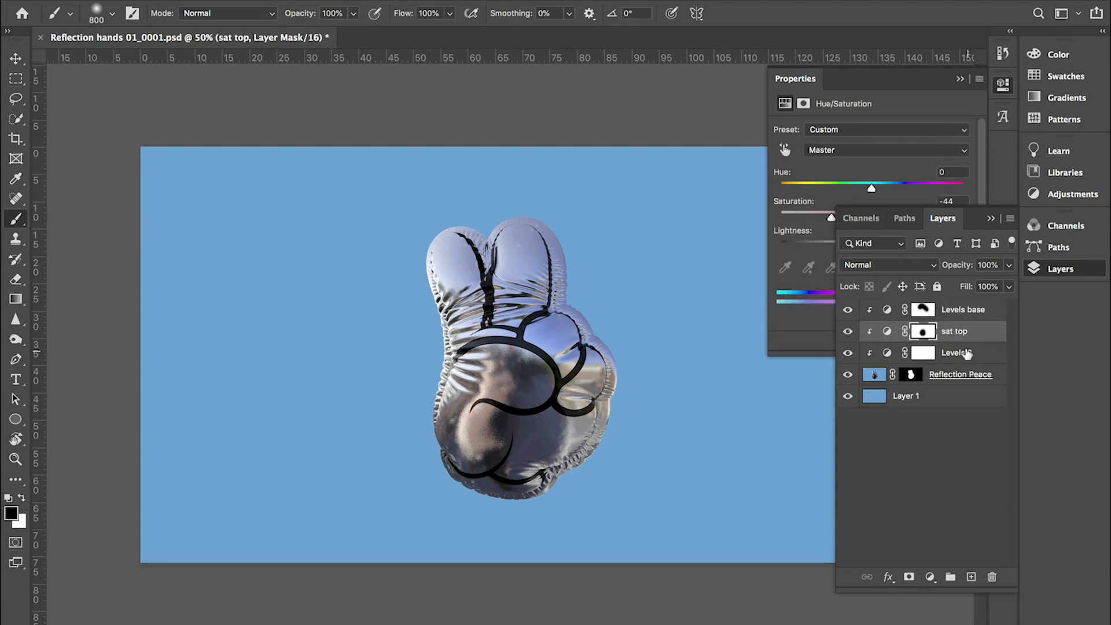
pyautogui.press('Return')
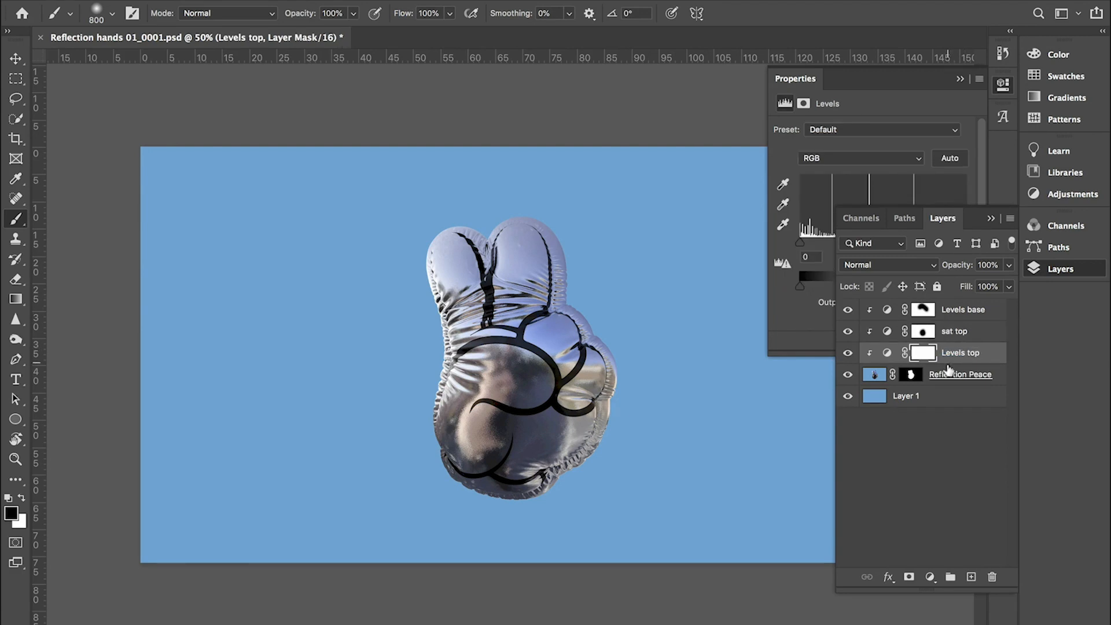
# - Set the white input level of Levels top to 163 and paint its mask black over the palm
pyautogui.click(889, 357)
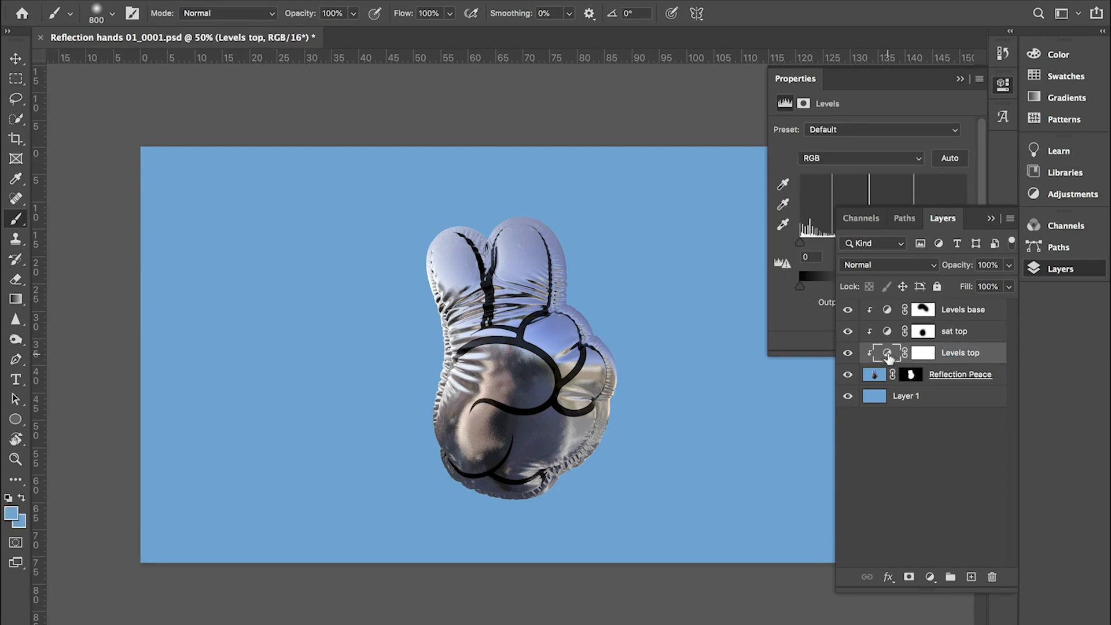
pyautogui.click(817, 286)
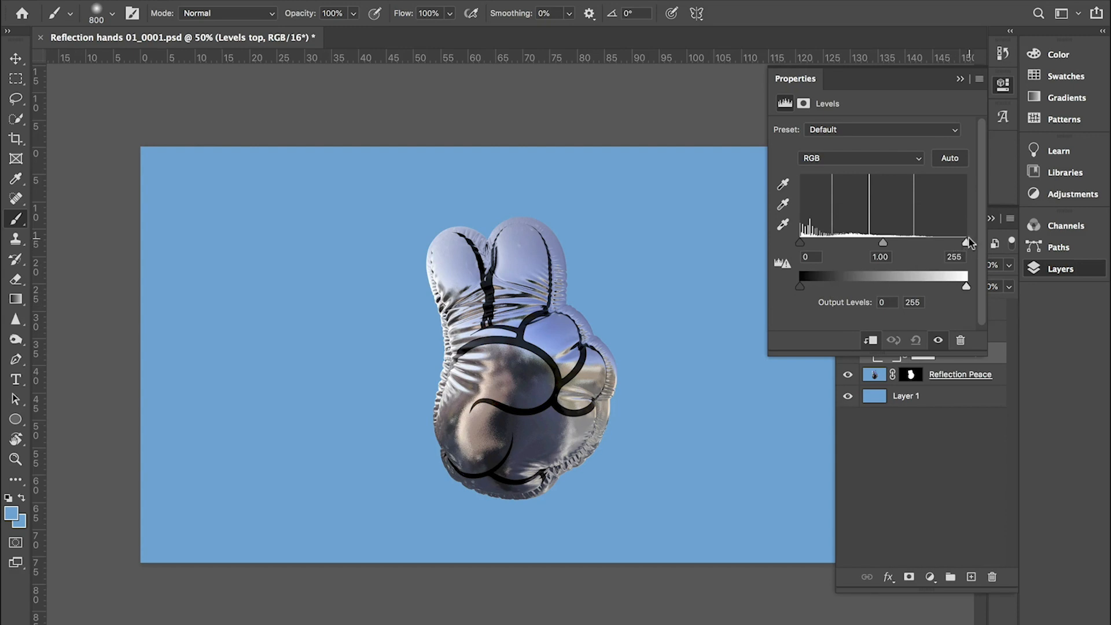
pyautogui.moveTo(966, 244); pyautogui.dragTo(907, 244)
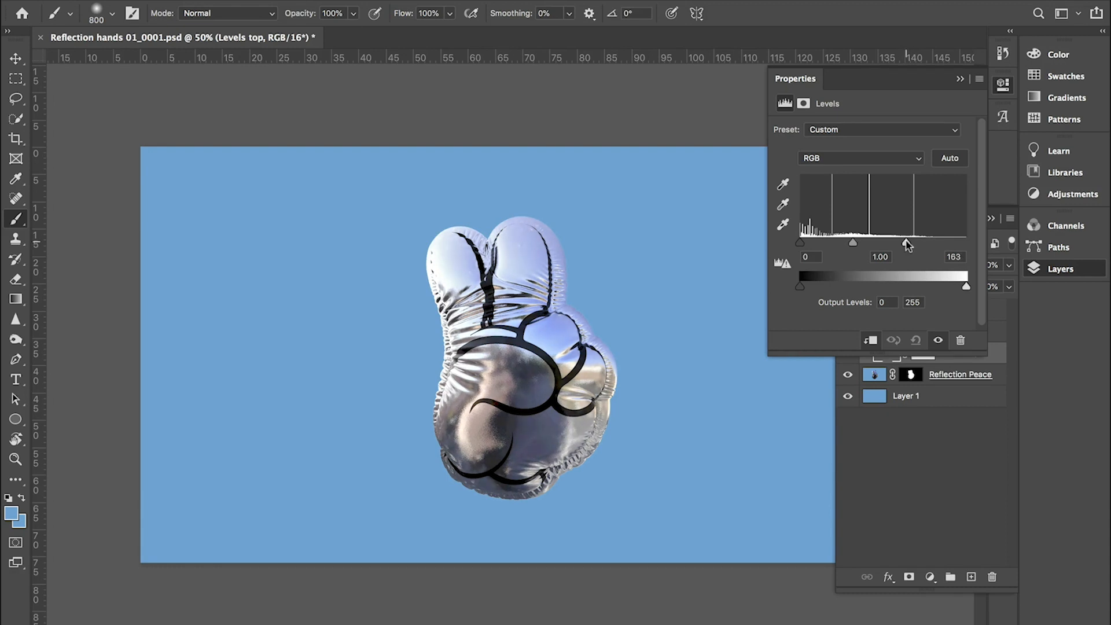
pyautogui.click(962, 536)
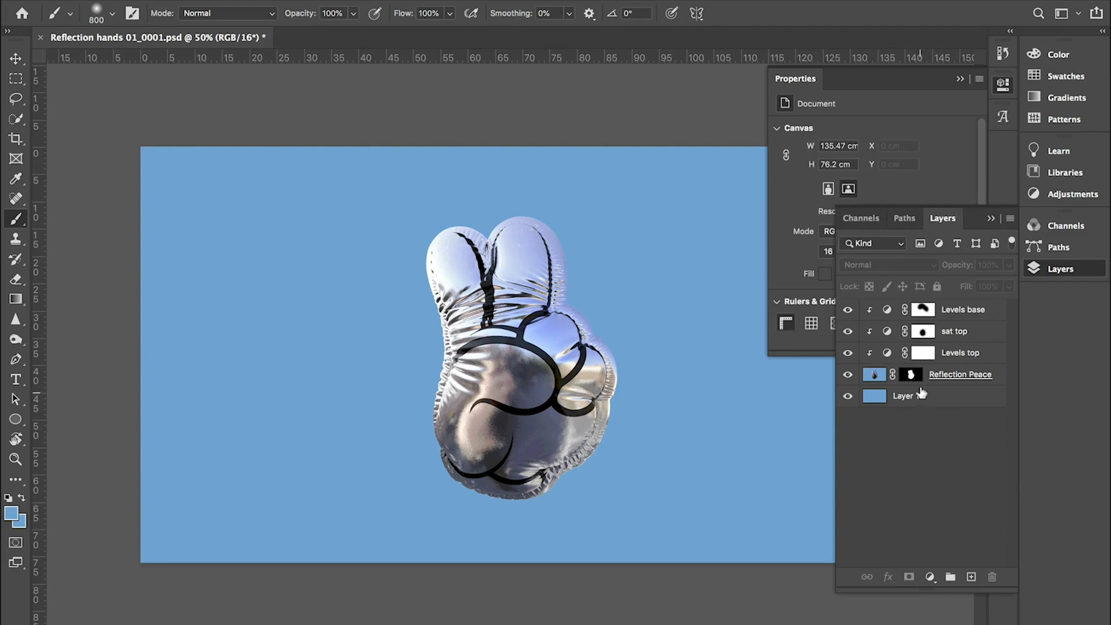
pyautogui.click(923, 353)
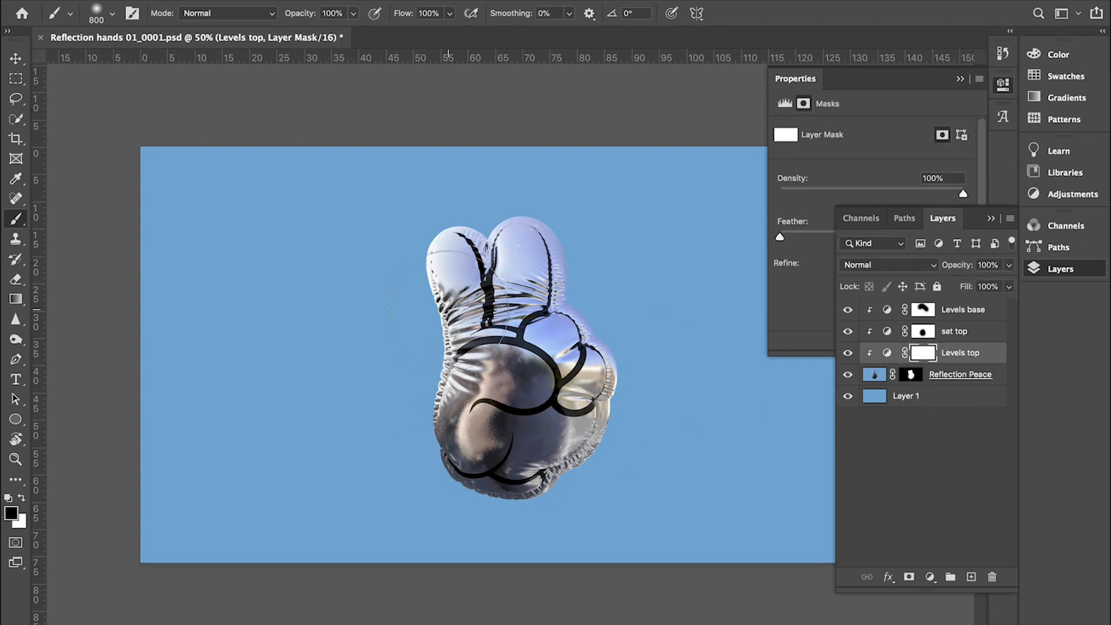
pyautogui.moveTo(512, 382)
pyautogui.mouseDown()
pyautogui.moveTo(538, 373)
pyautogui.moveTo(457, 347)
pyautogui.moveTo(440, 385)
pyautogui.mouseUp()
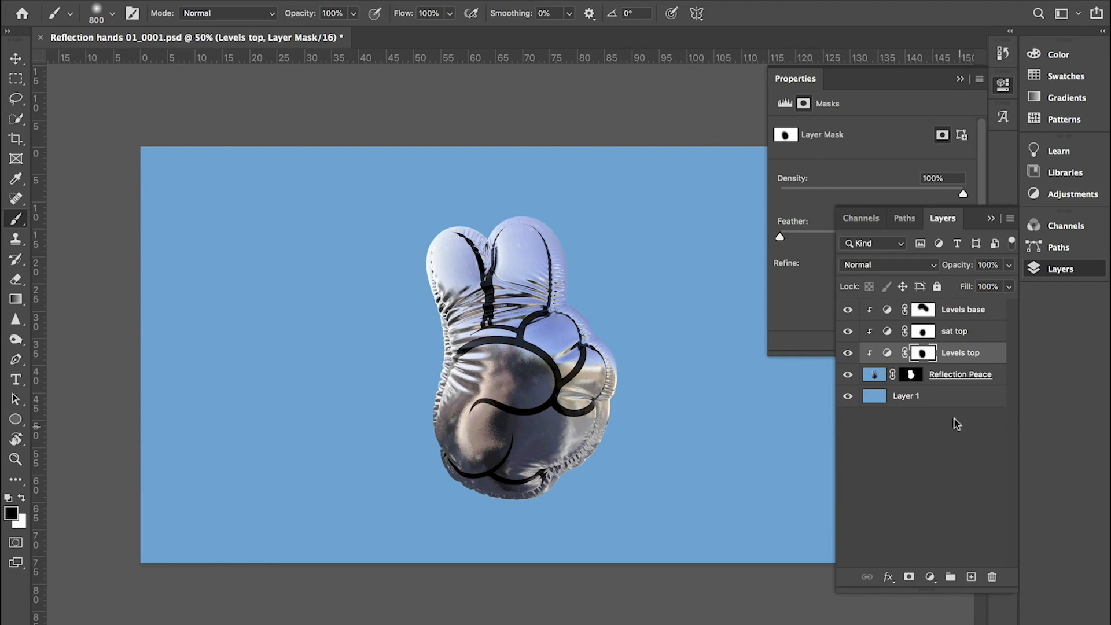
# - Add a Hue/Saturation adjustment clipped directly above Reflection Peace and rename it sat base
pyautogui.click(874, 376)
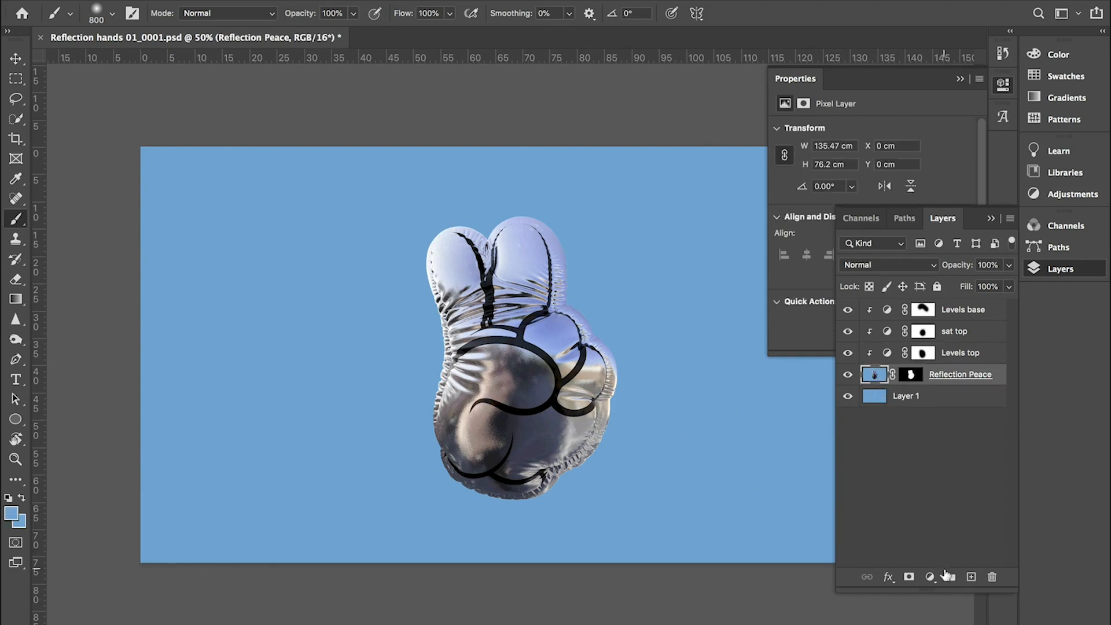
pyautogui.click(930, 577)
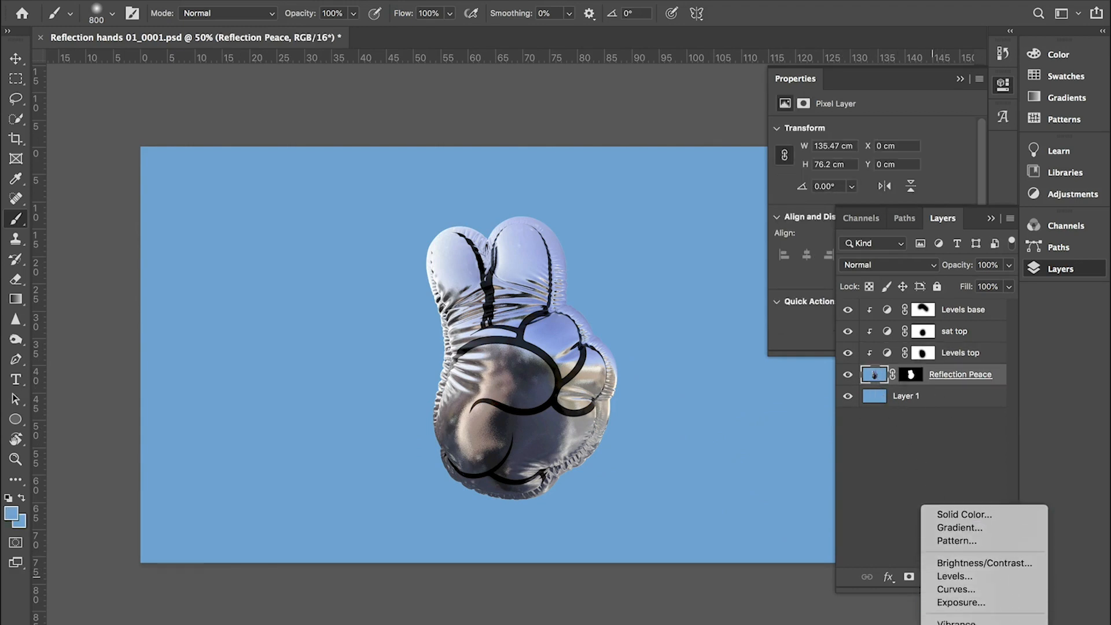
pyautogui.click(967, 600)
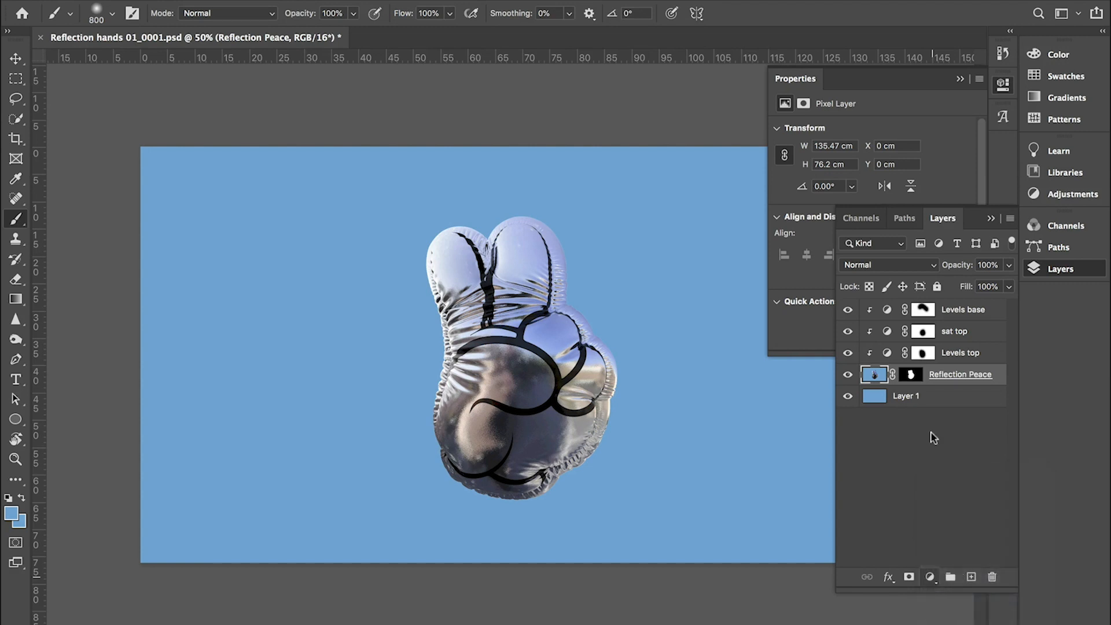
pyautogui.doubleClick(956, 375)
pyautogui.write('sat base')
pyautogui.press('Return')
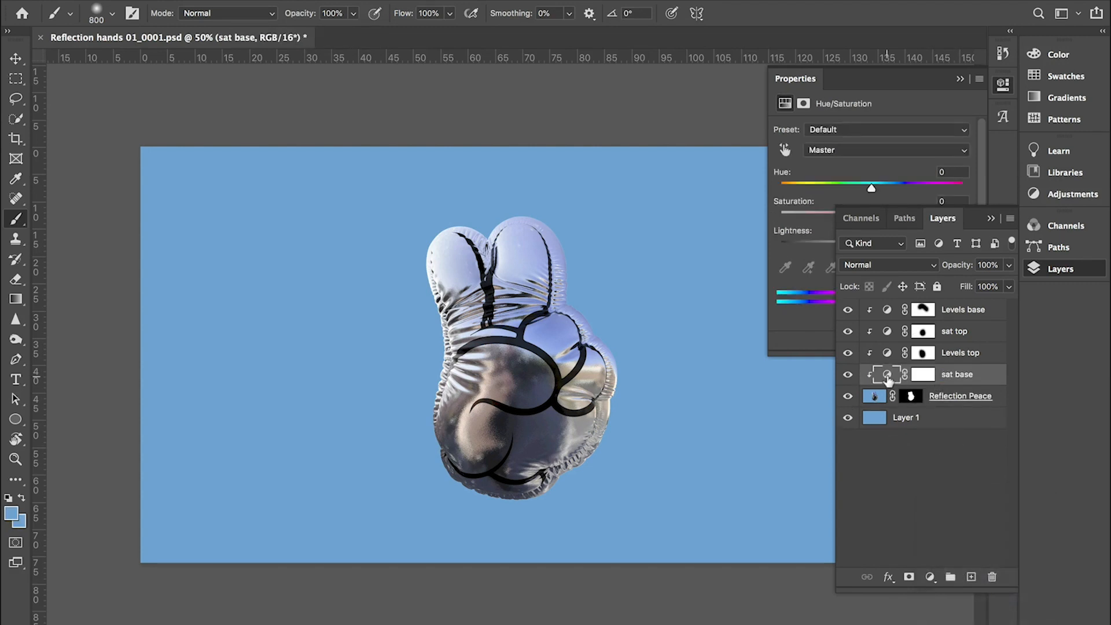
# - Set the saturation of sat base to +29 and paint its mask black over the fingers and upper part of the hand
pyautogui.click(791, 232)
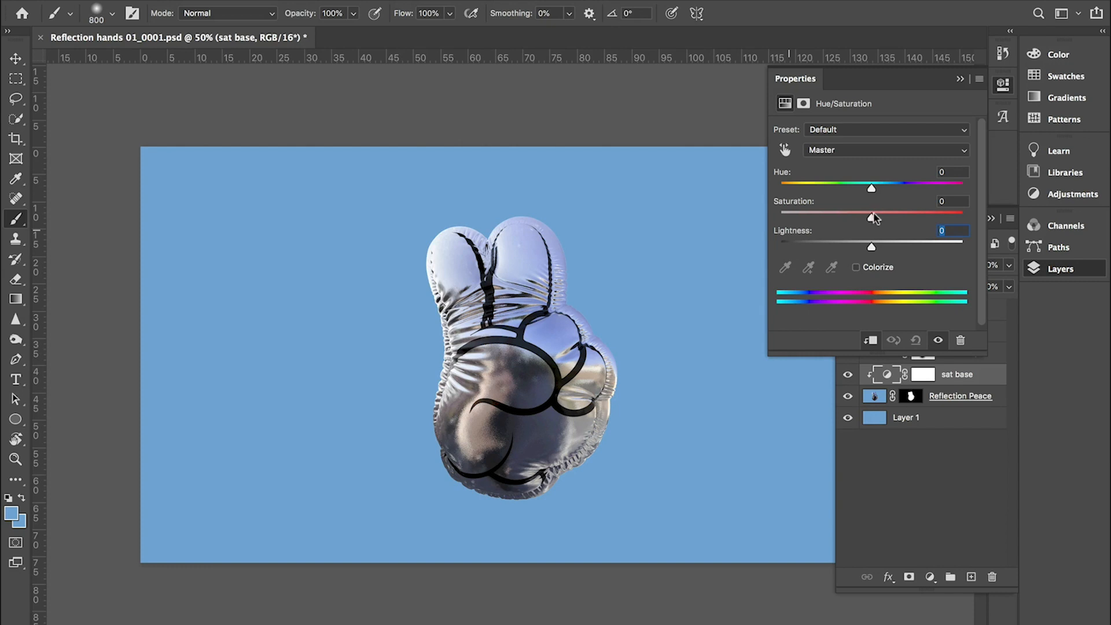
pyautogui.moveTo(877, 216); pyautogui.dragTo(900, 216)
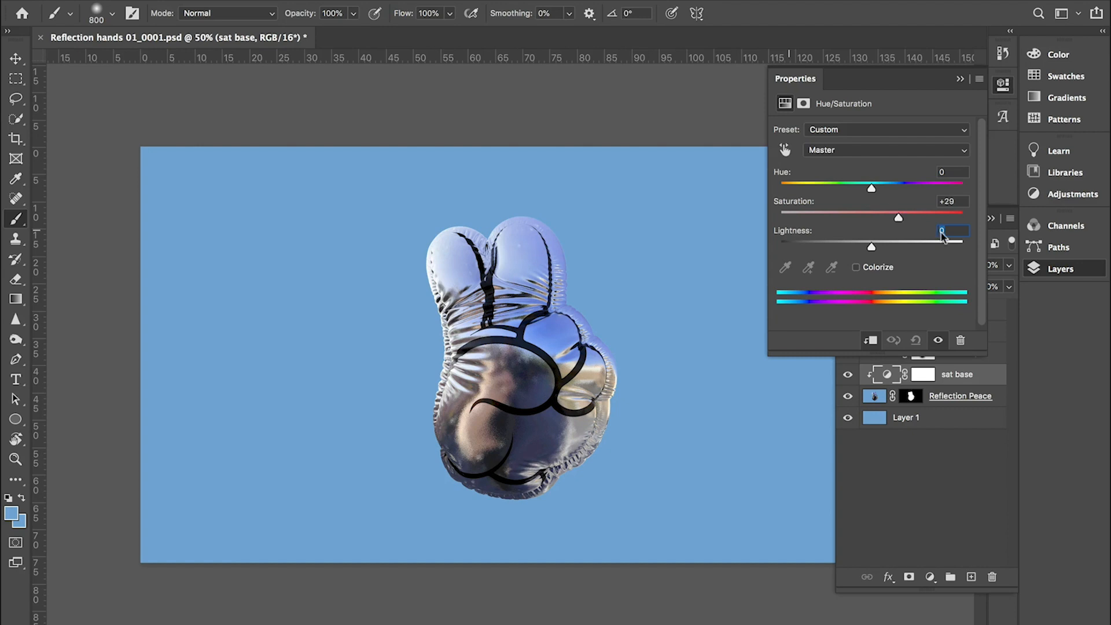
pyautogui.click(930, 455)
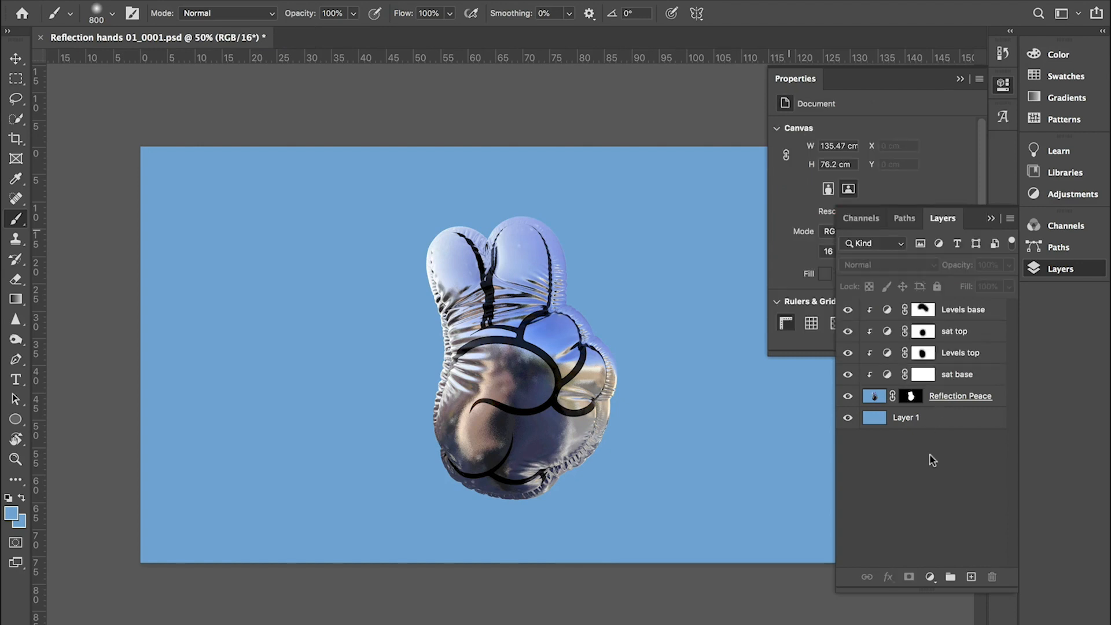
pyautogui.click(925, 374)
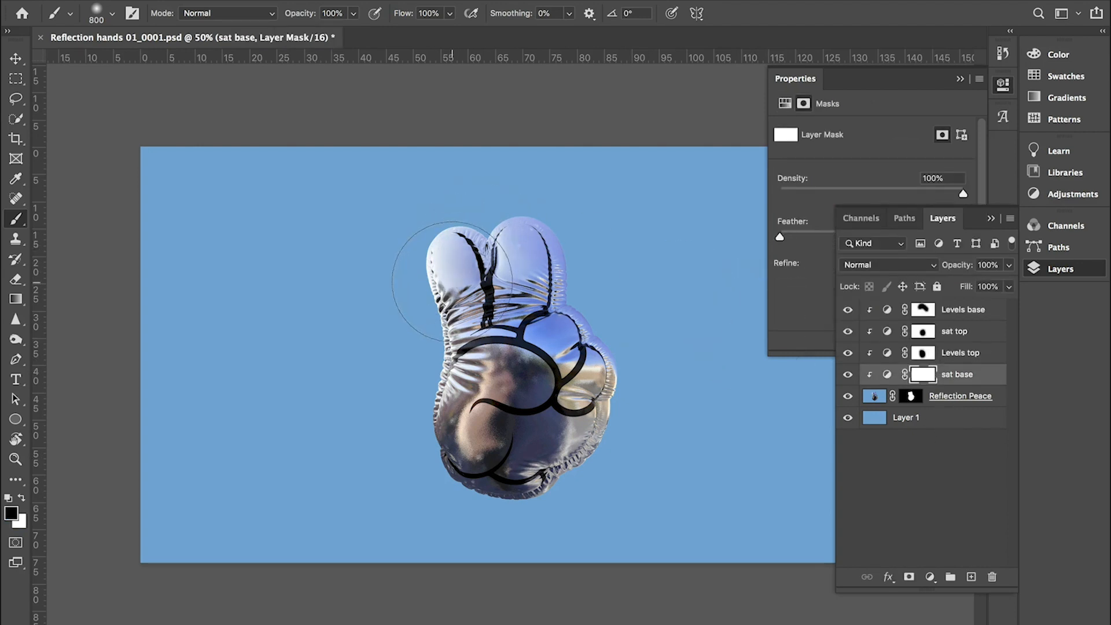
pyautogui.moveTo(608, 364); pyautogui.dragTo(605, 392)
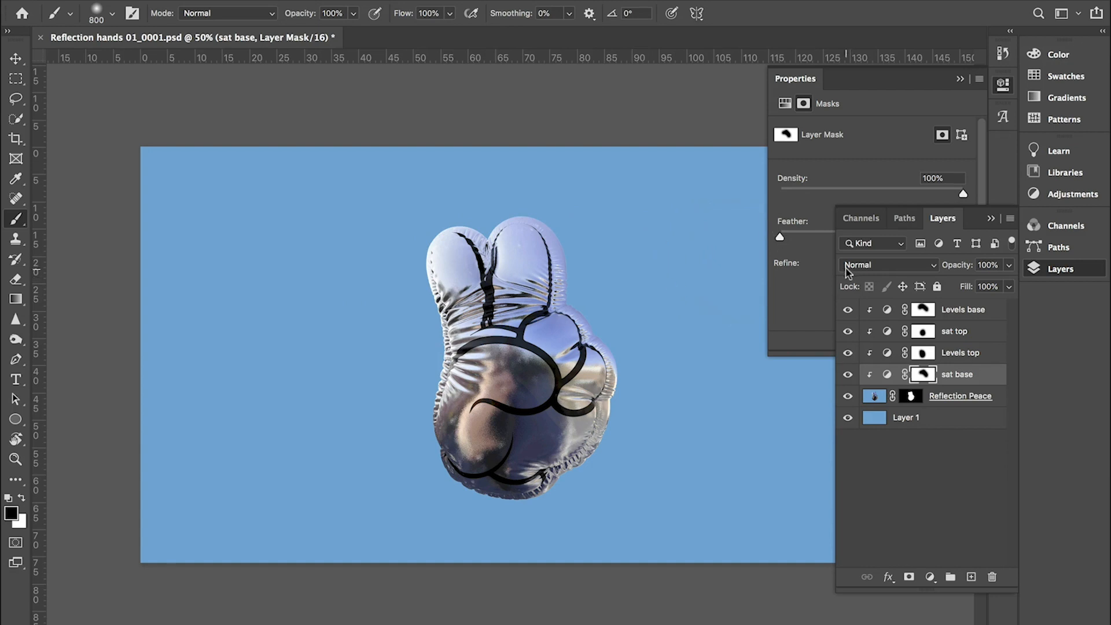
# - Compare the hand with and without the four clipped adjustments, close up and at 66.7%, and view the composite with the panels hidden
pyautogui.click(960, 79)
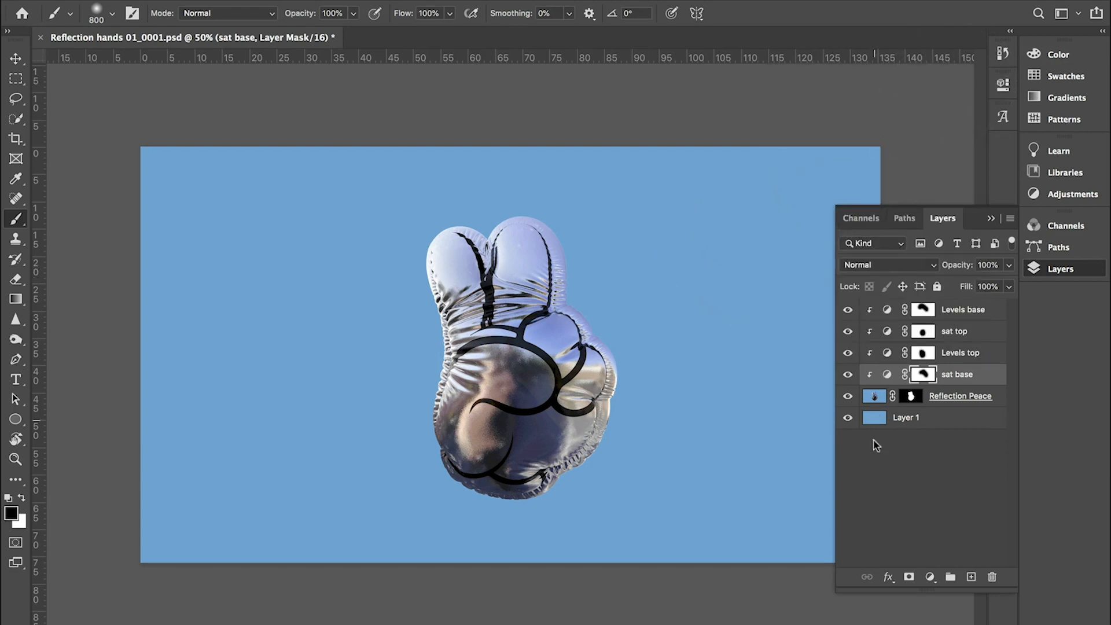
pyautogui.click(907, 483)
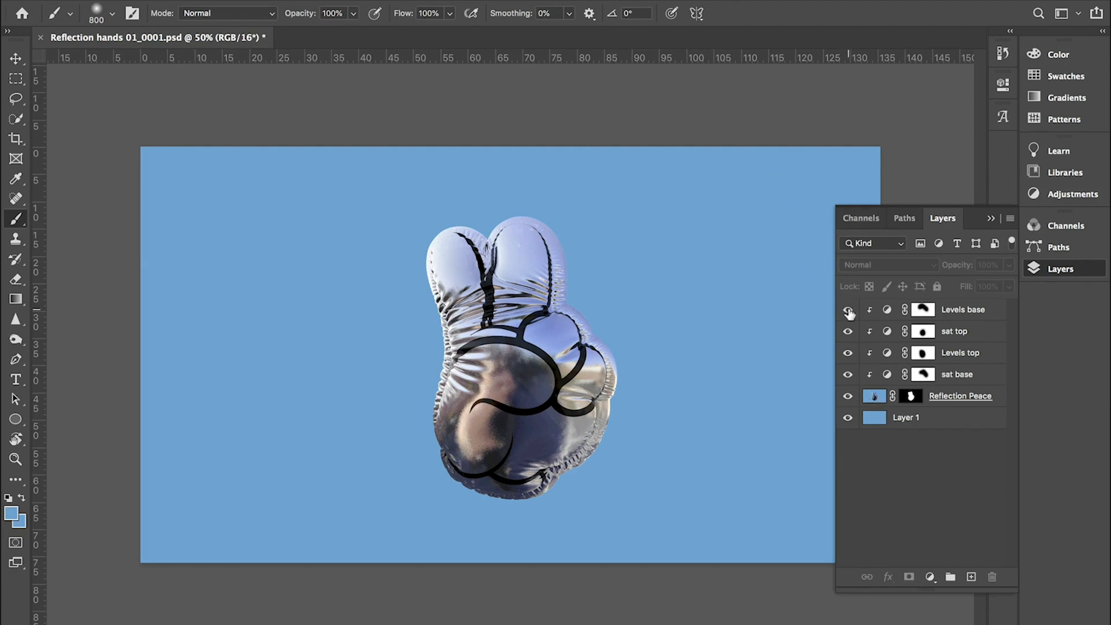
pyautogui.moveTo(849, 312)
pyautogui.mouseDown()
pyautogui.moveTo(854, 377)
pyautogui.moveTo(854, 313)
pyautogui.mouseUp()
pyautogui.press('alt+super+0')
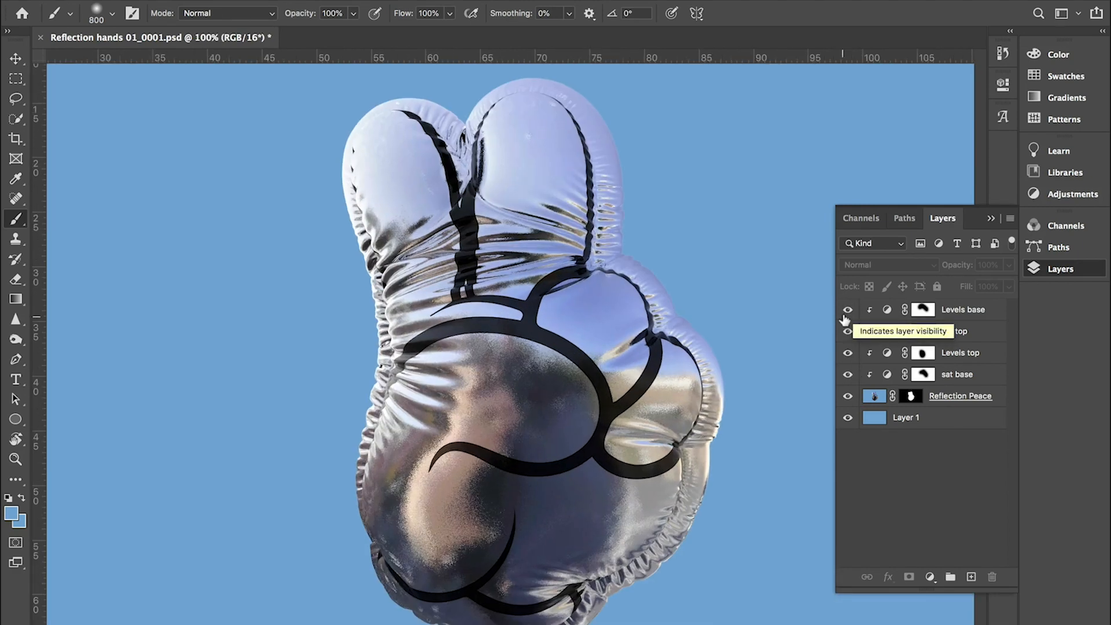
pyautogui.moveTo(848, 312)
pyautogui.mouseDown()
pyautogui.moveTo(851, 375)
pyautogui.moveTo(852, 319)
pyautogui.mouseUp()
pyautogui.press('z')
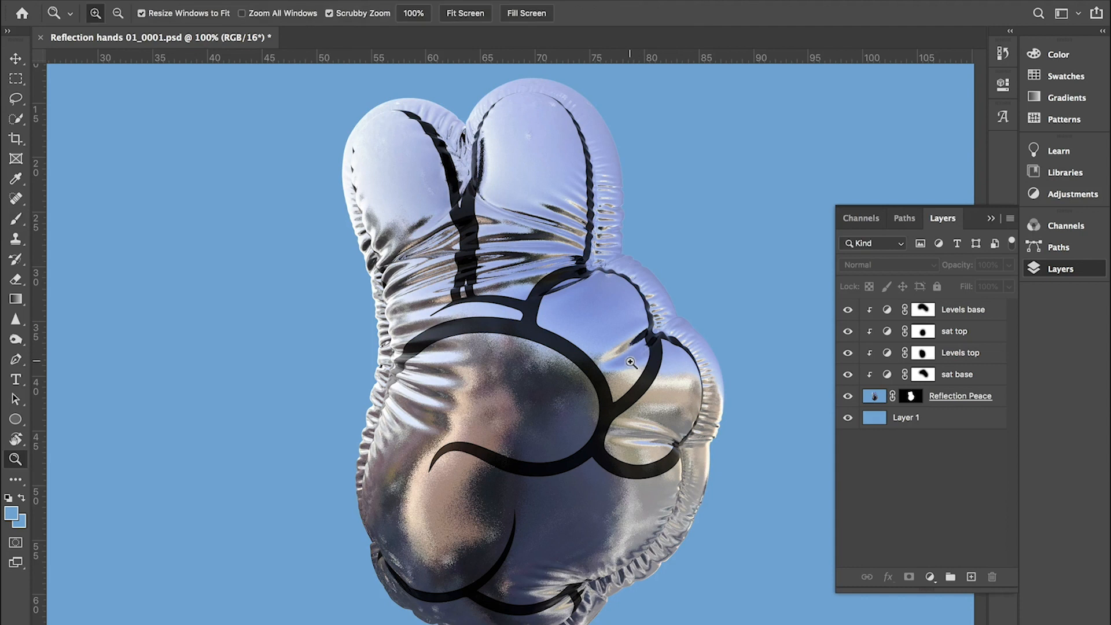
pyautogui.keyDown('alt'); pyautogui.click(631, 368); pyautogui.keyUp('alt')
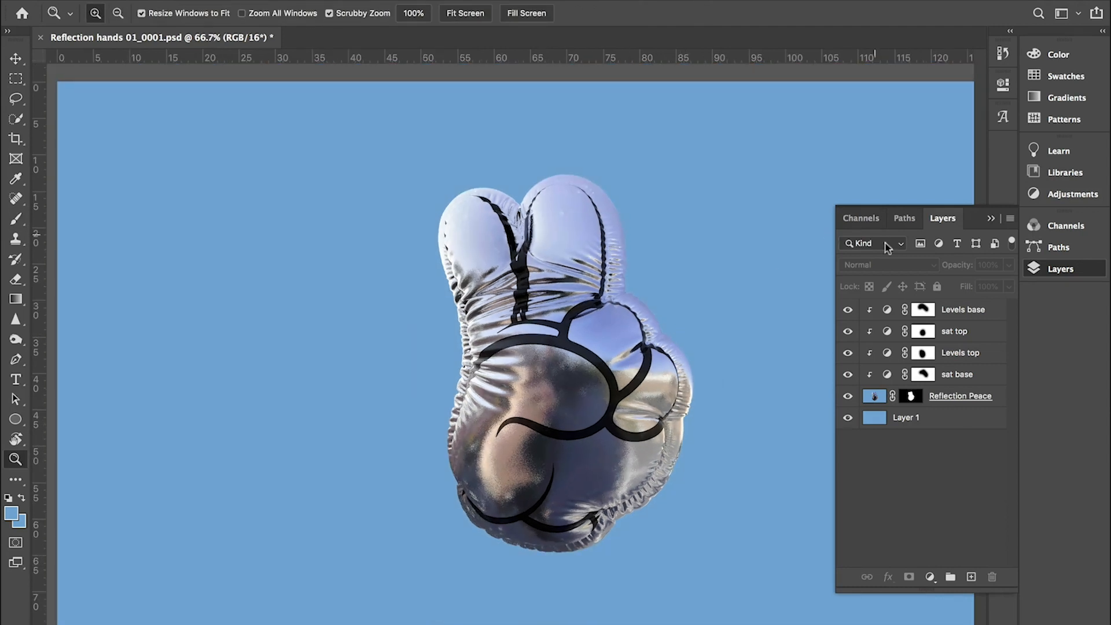
pyautogui.click(990, 220)
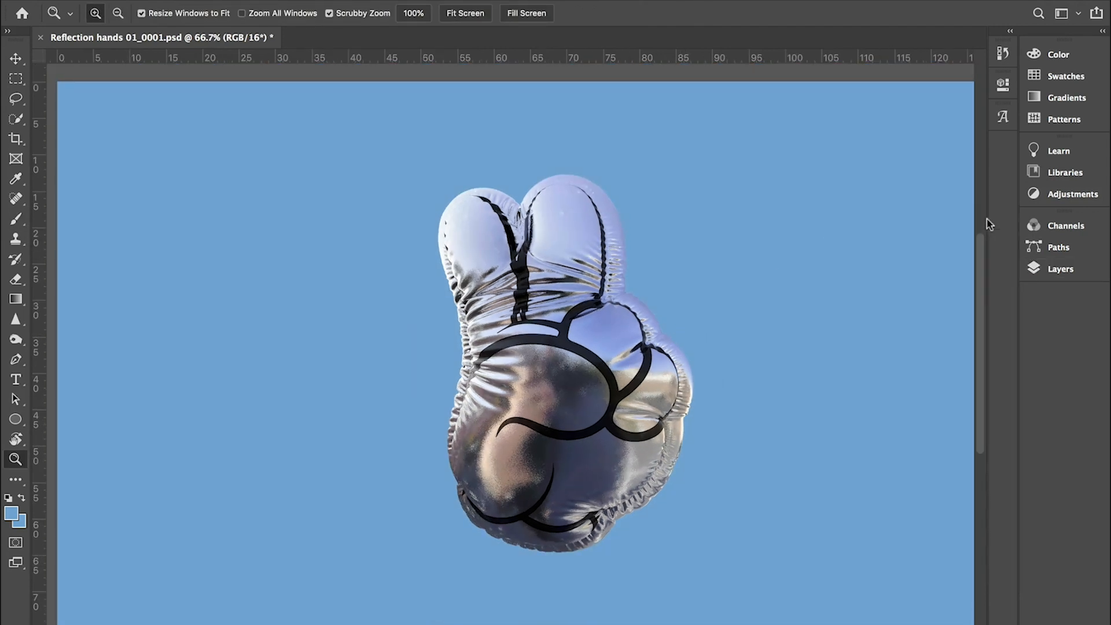
pyautogui.press('Tab')
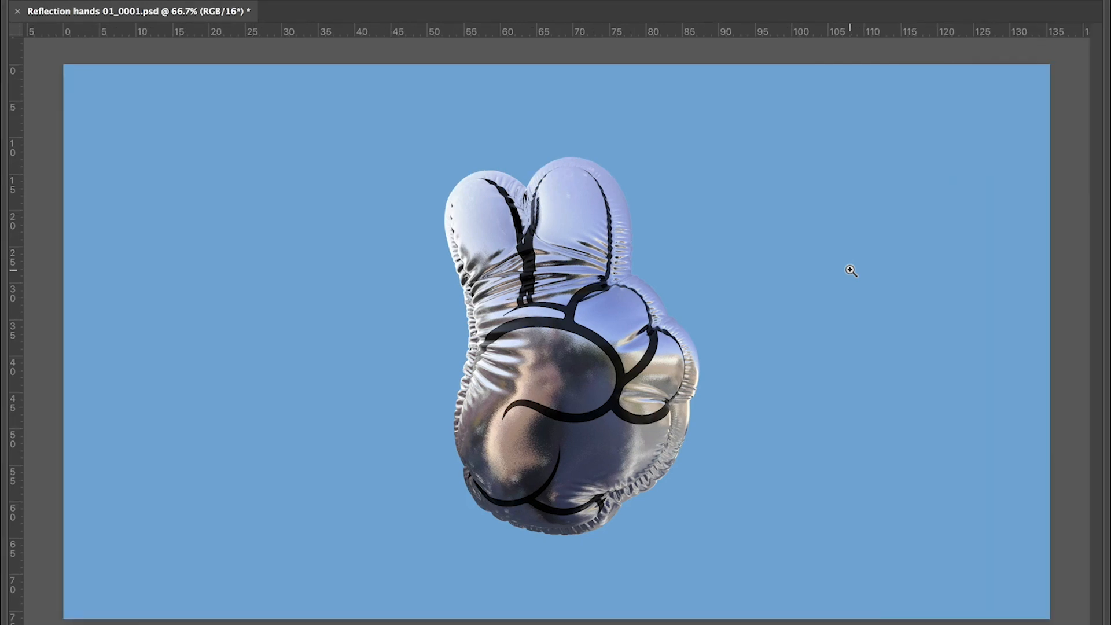